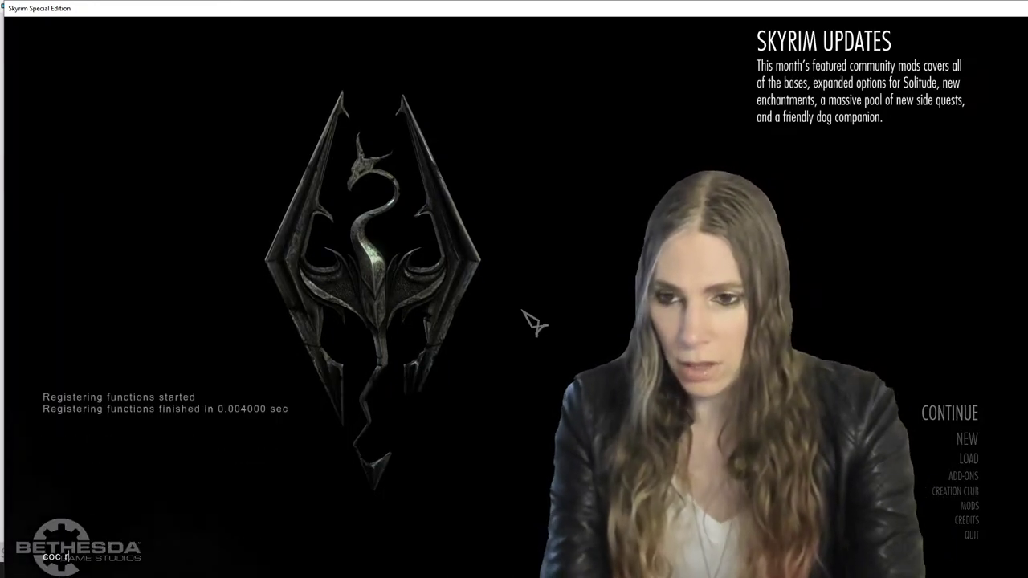
Load a game world location with the coc console command and run the character around to check its appearance
key(Return)
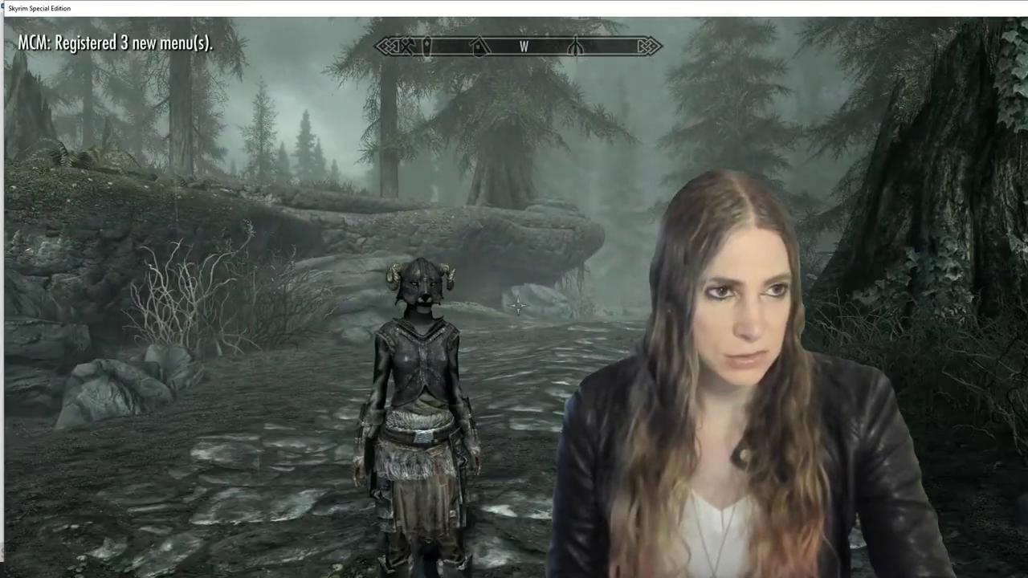
key(w)
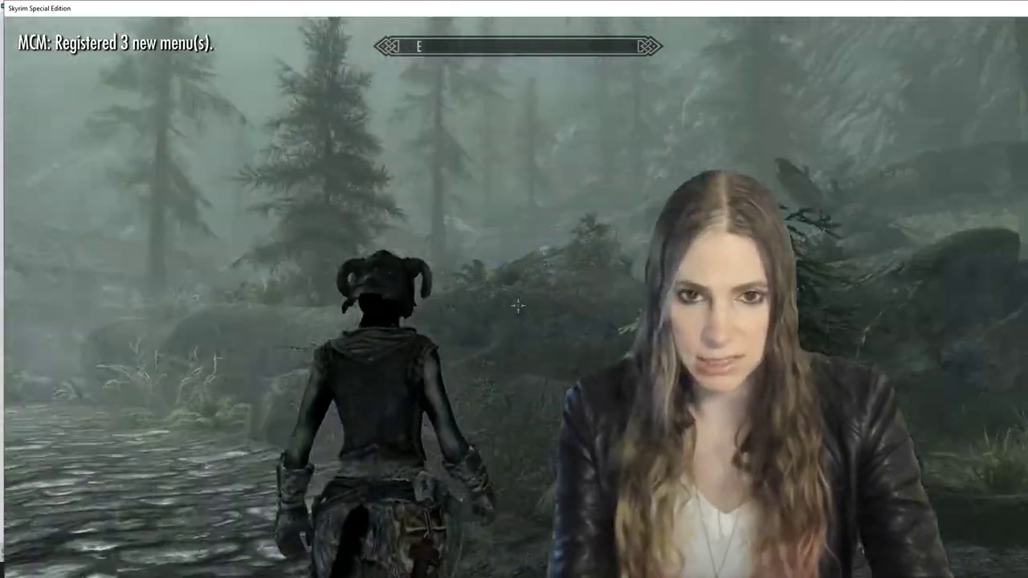
key(space)
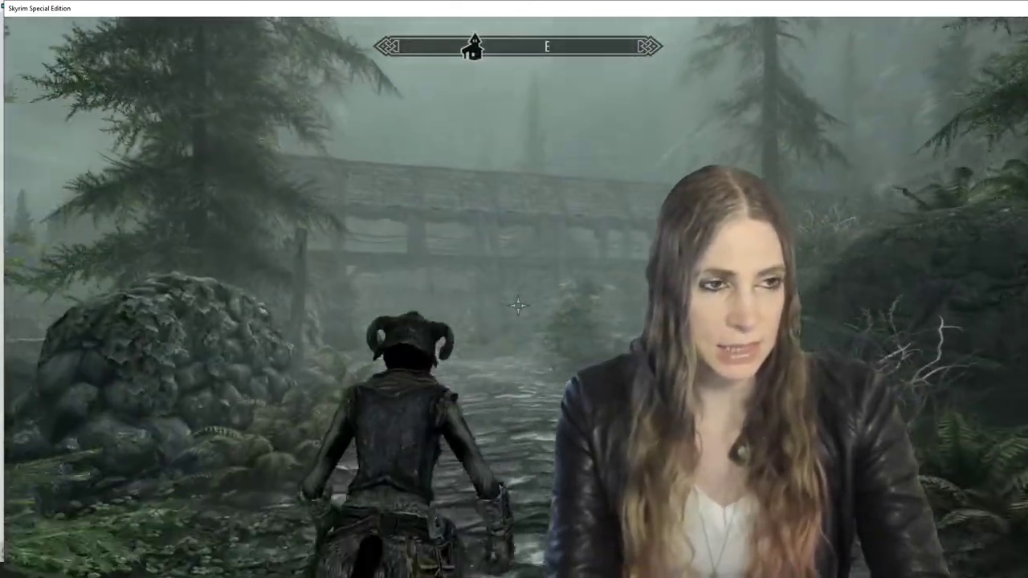
key(space)
key(w)
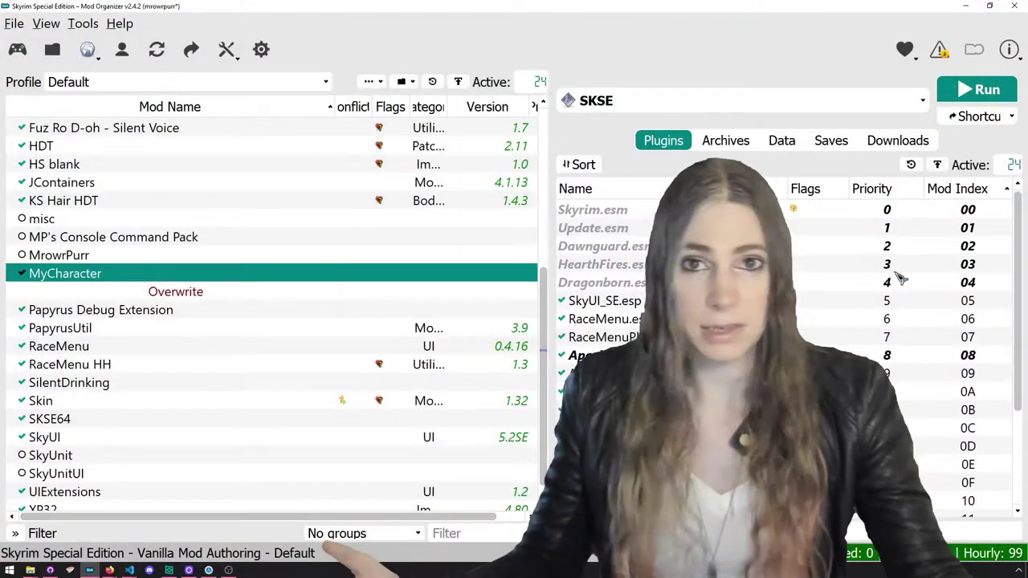
Switch to Mod Organizer and launch the Creation Kit from it
click(900, 100)
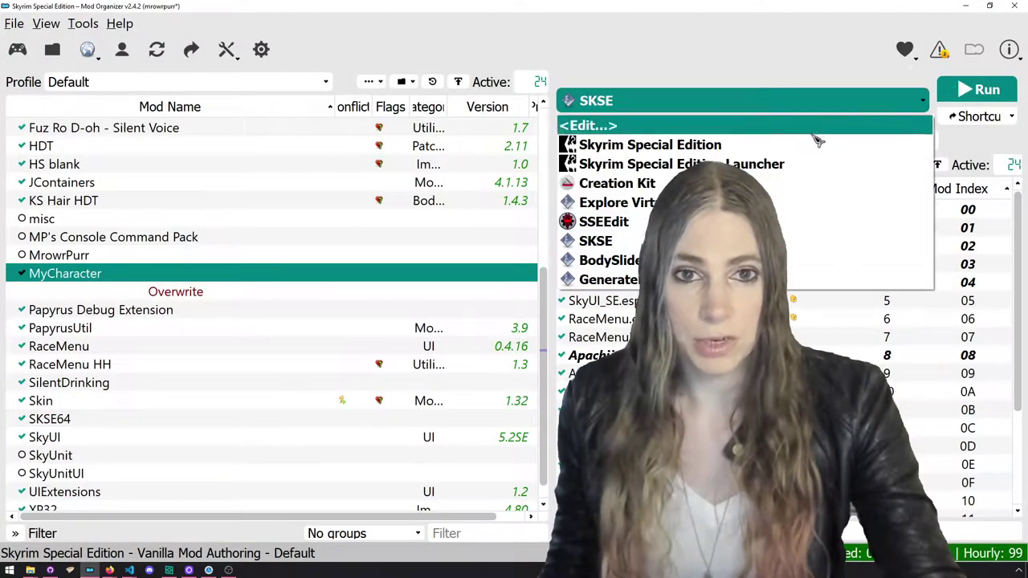
click(836, 183)
click(974, 92)
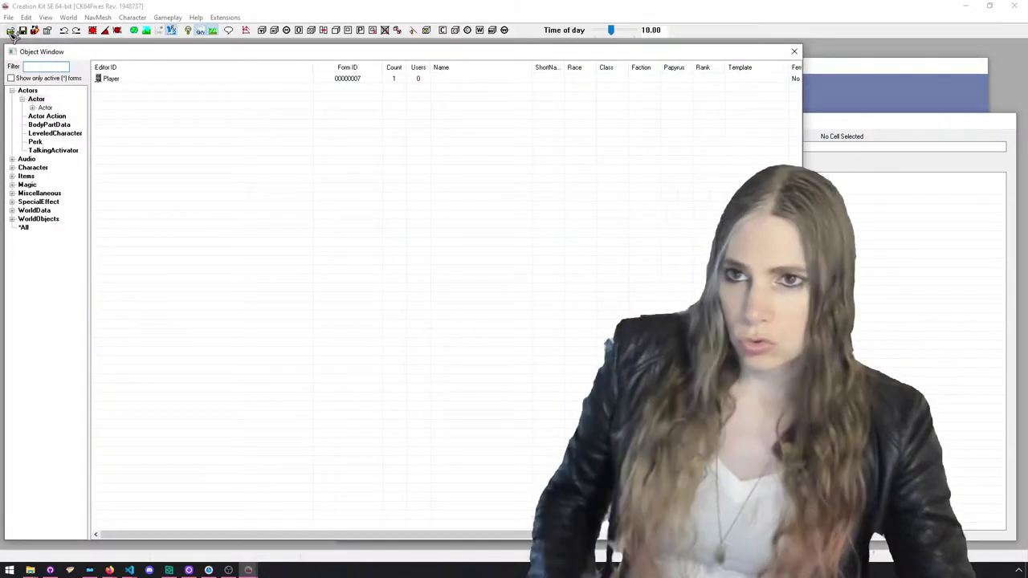
Load the MyCharacter.esp plugin as the active file
click(10, 30)
double_click(344, 389)
click(347, 428)
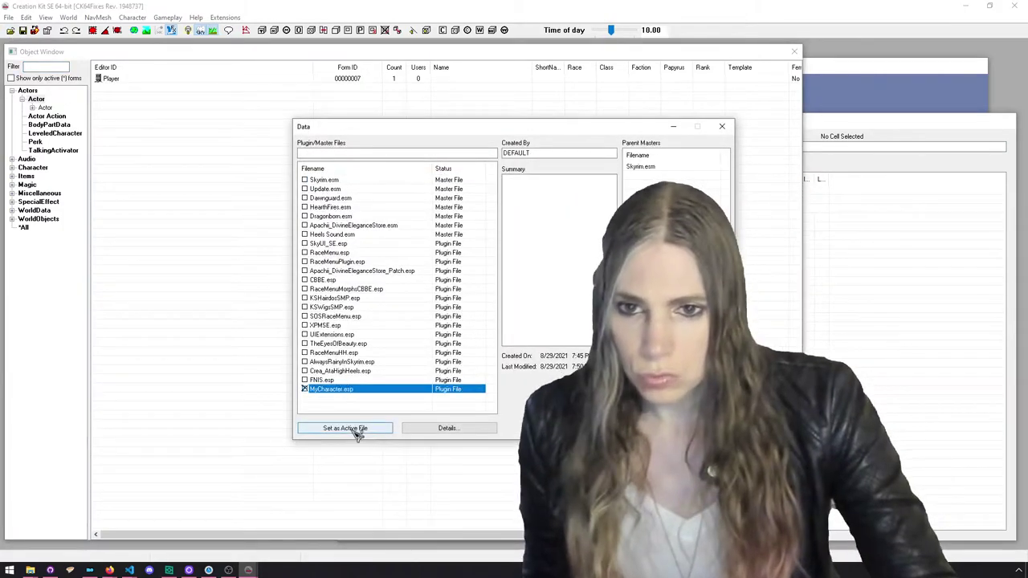
key(Return)
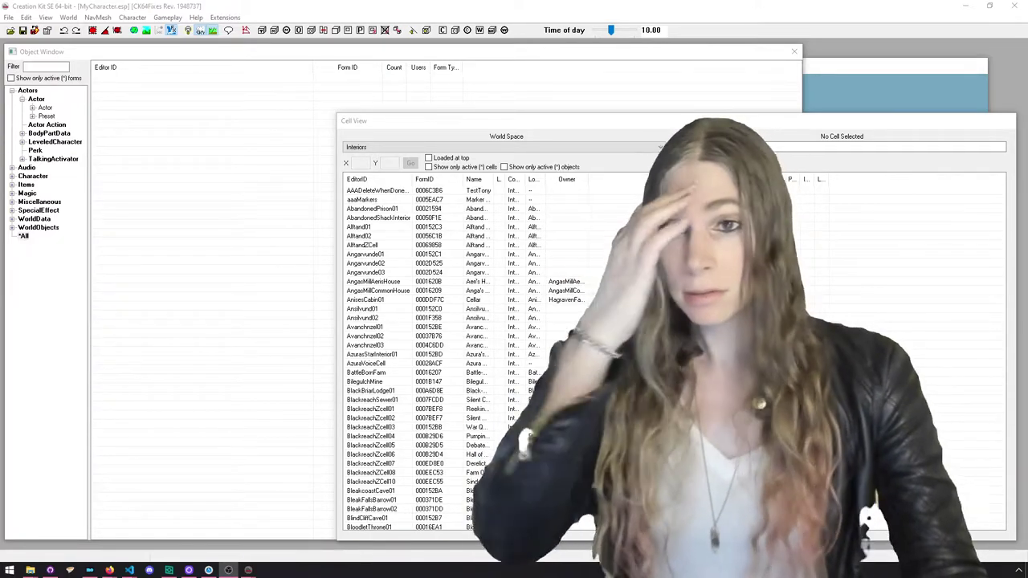
Filter the actor records by "player" and open the Player actor for editing
click(61, 67)
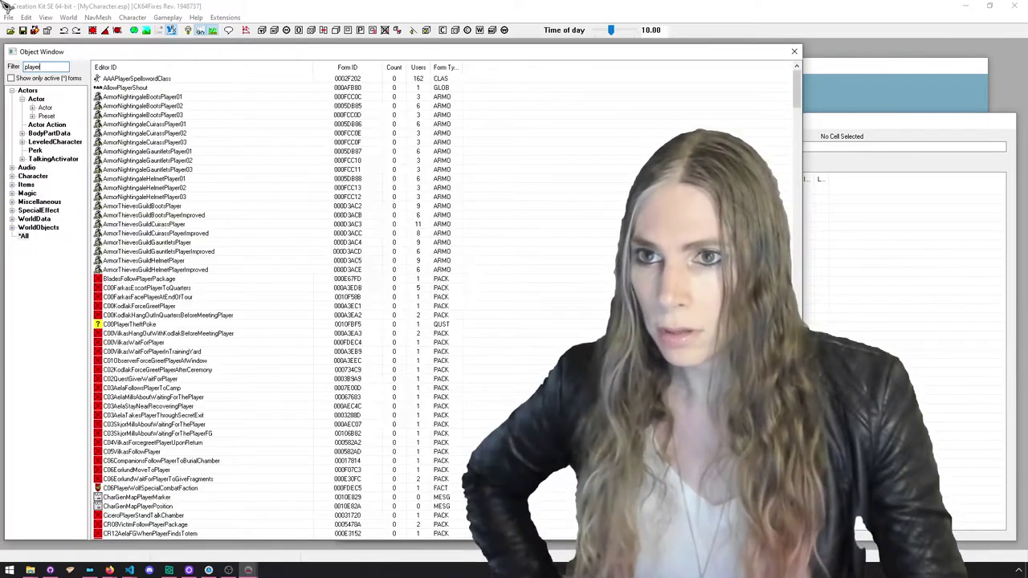
click(39, 99)
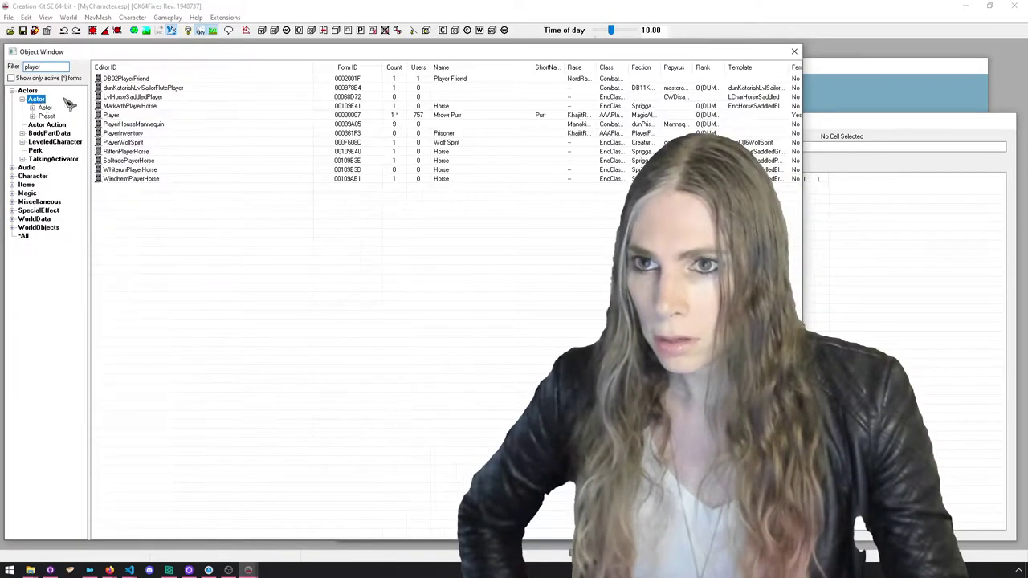
double_click(151, 116)
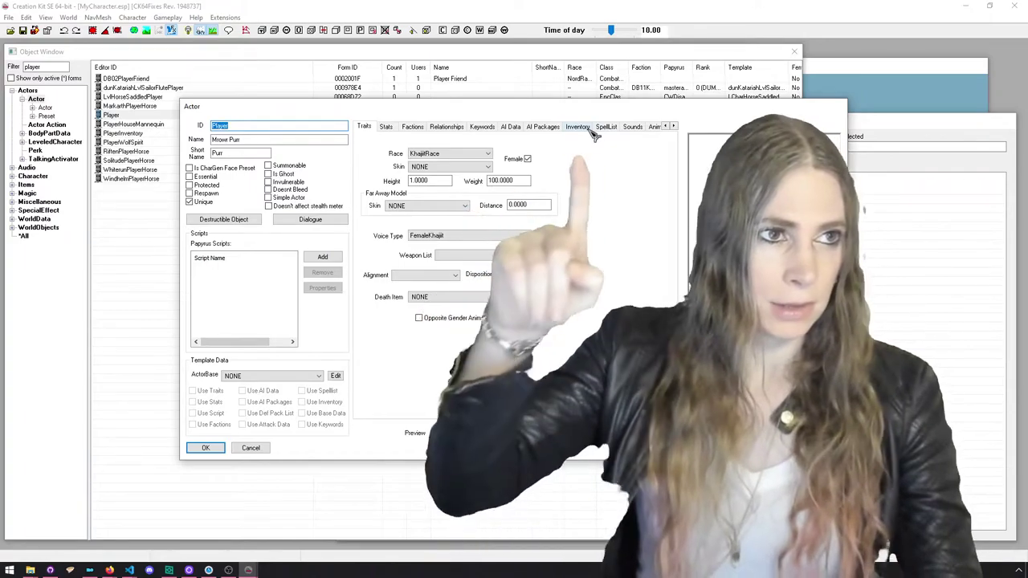
Look through the Player actor's setting categories and show its inventory settings
click(674, 126)
click(674, 127)
click(666, 126)
click(666, 126)
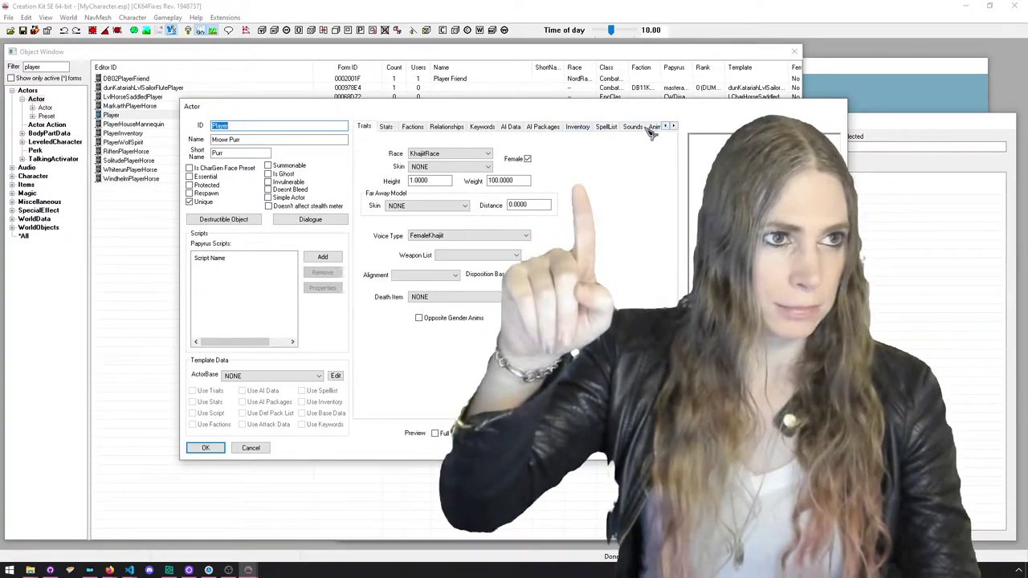
click(592, 128)
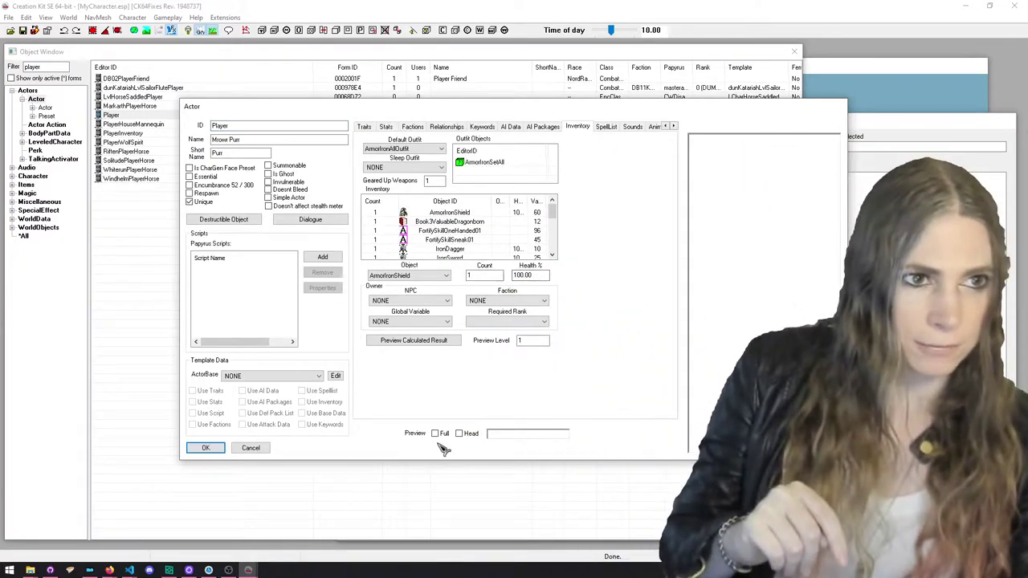
Enable the full-body preview of the Player actor and inspect its armour up close
click(438, 433)
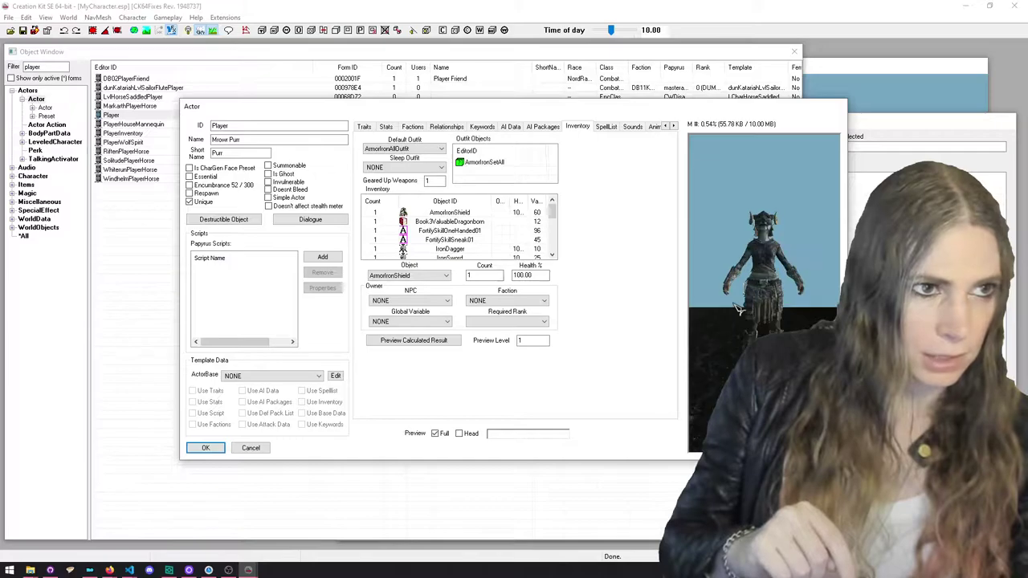
scroll(737, 310, up, 5)
scroll(747, 266, down, 4)
scroll(758, 218, up, 2)
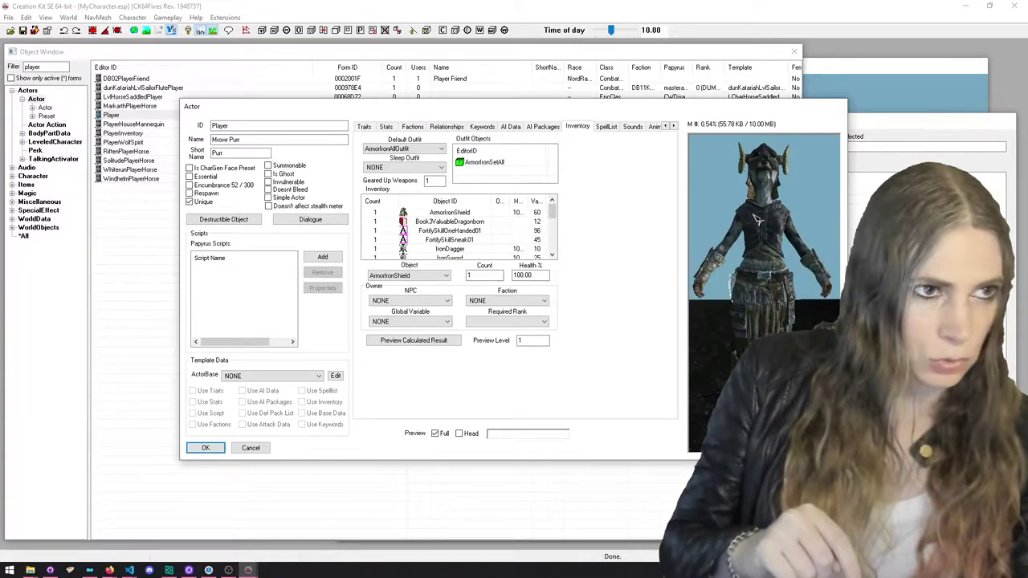
scroll(758, 218, up, 5)
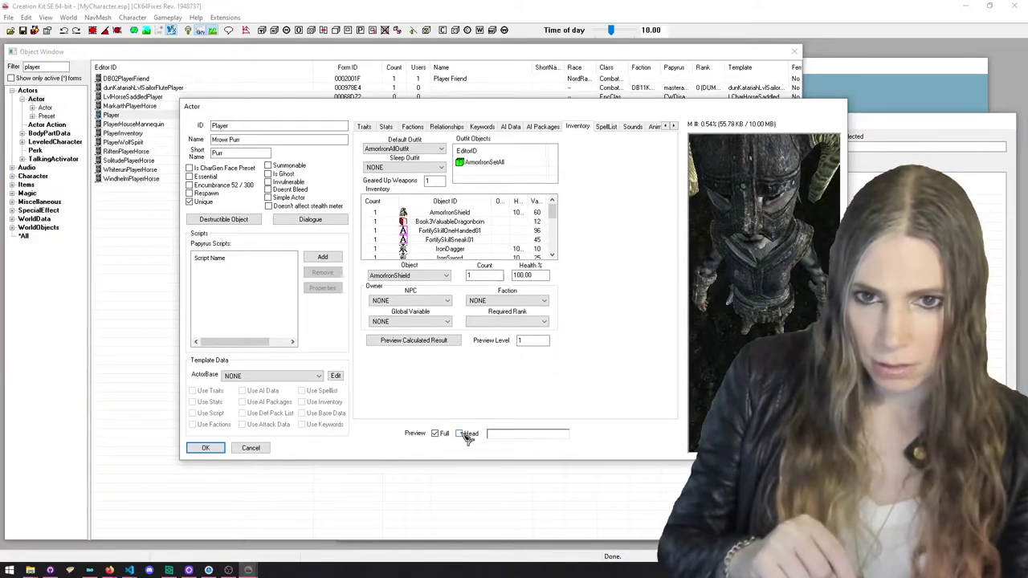
click(468, 434)
click(444, 433)
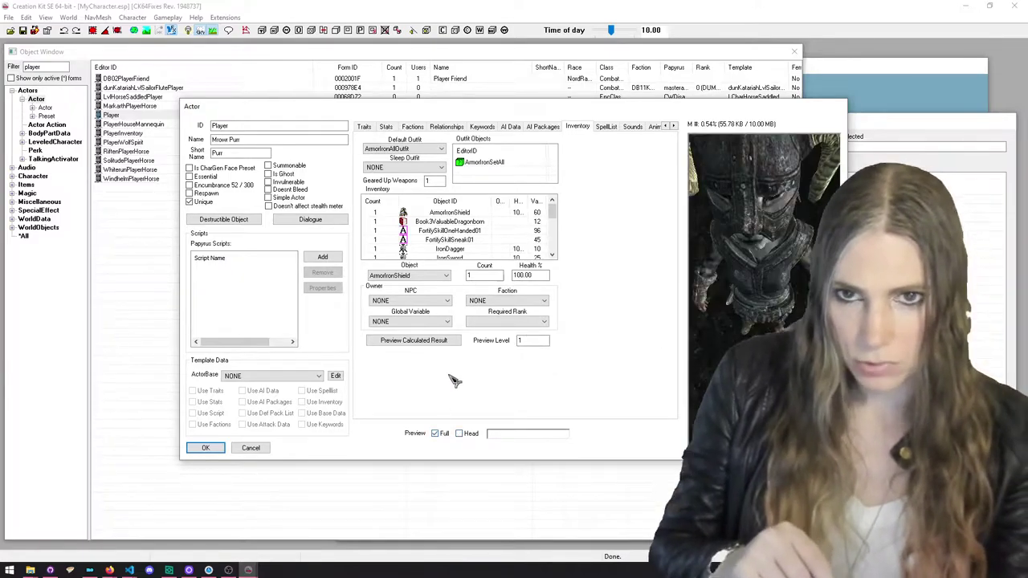
Try ArmorSteelAllOutfit and AtronachFlameOutfit as the Player's default outfit and inspect the model in the preview
click(441, 149)
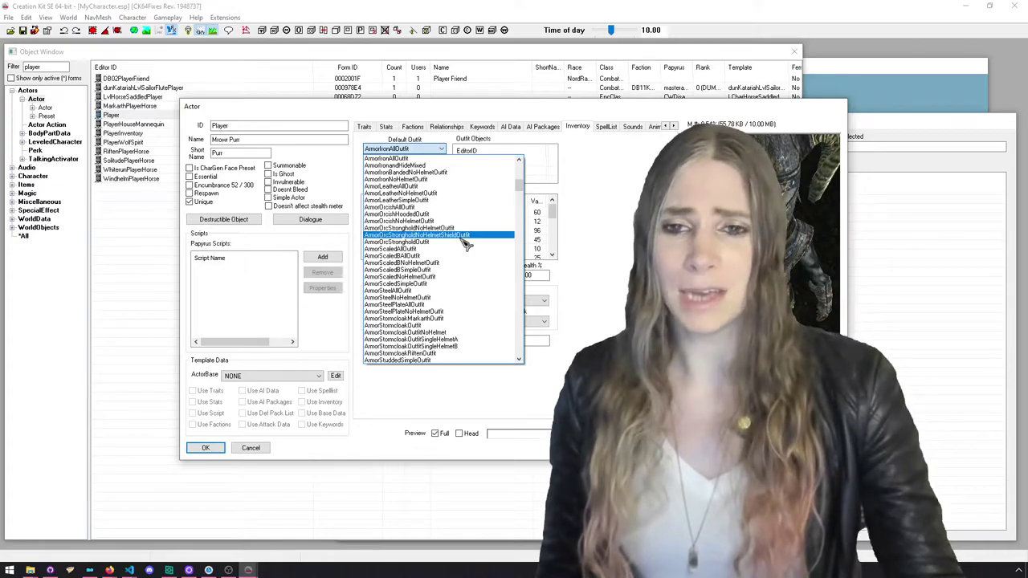
scroll(466, 245, down, 2)
click(462, 249)
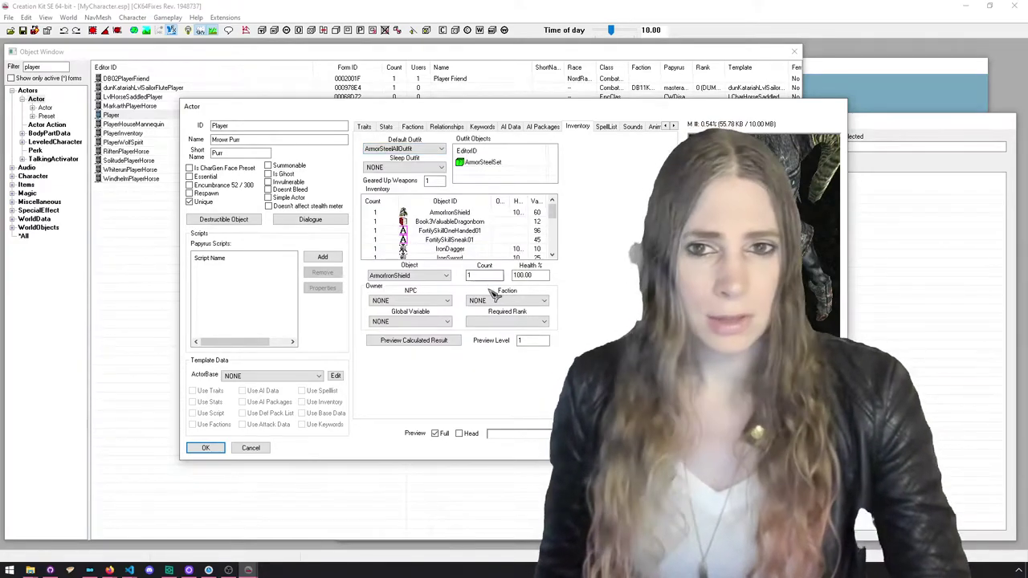
click(418, 150)
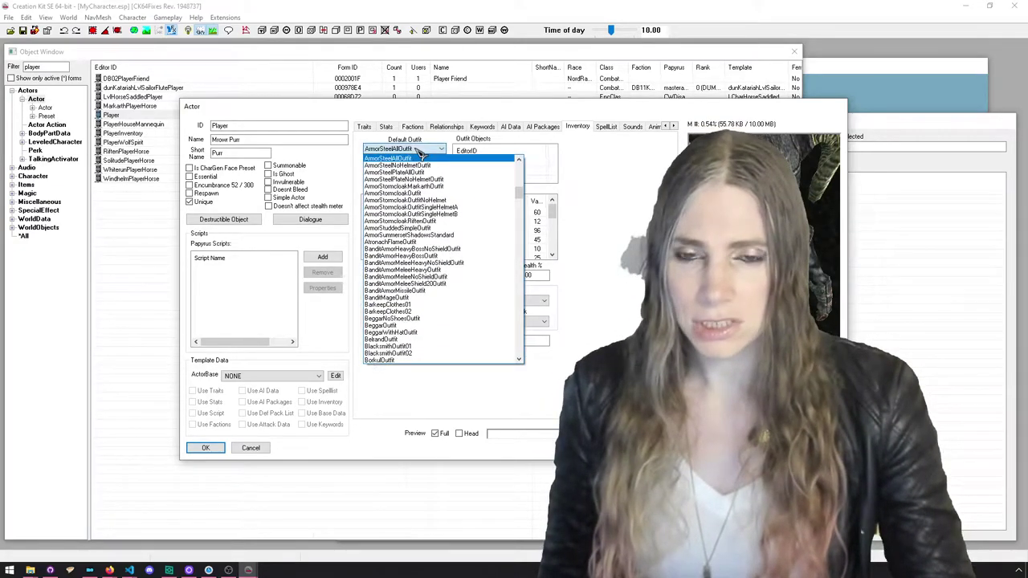
click(438, 243)
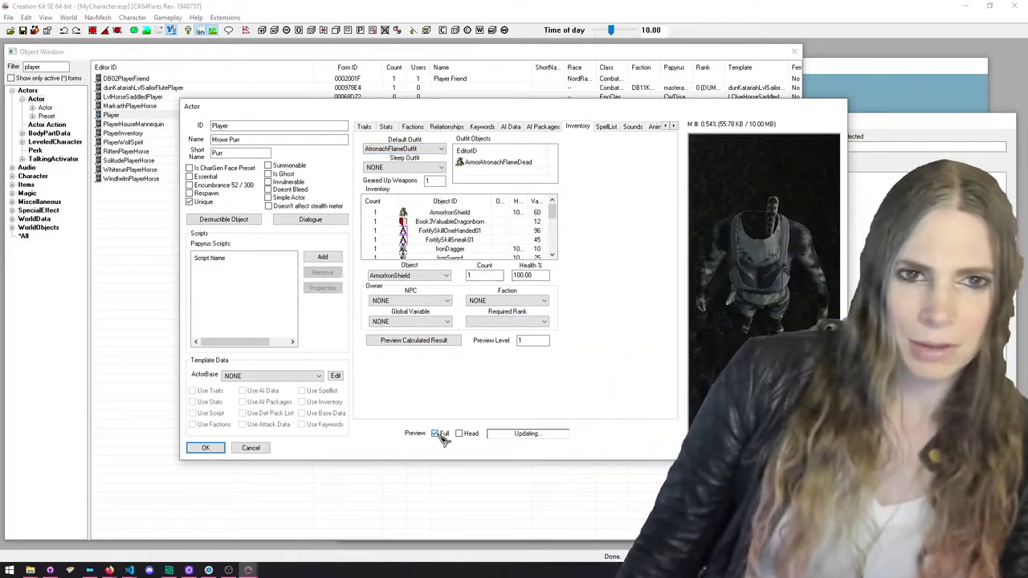
drag(777, 316, 771, 219)
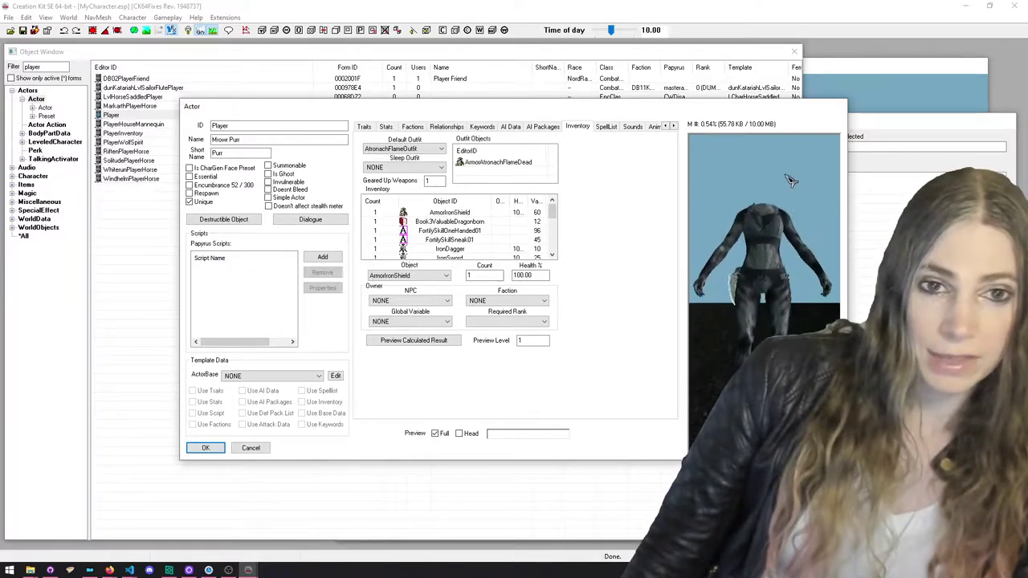
Try BeggarOutfit and ClothesMageRobesOutfitNoHood as the Player's default outfit and inspect the model in the preview
click(434, 149)
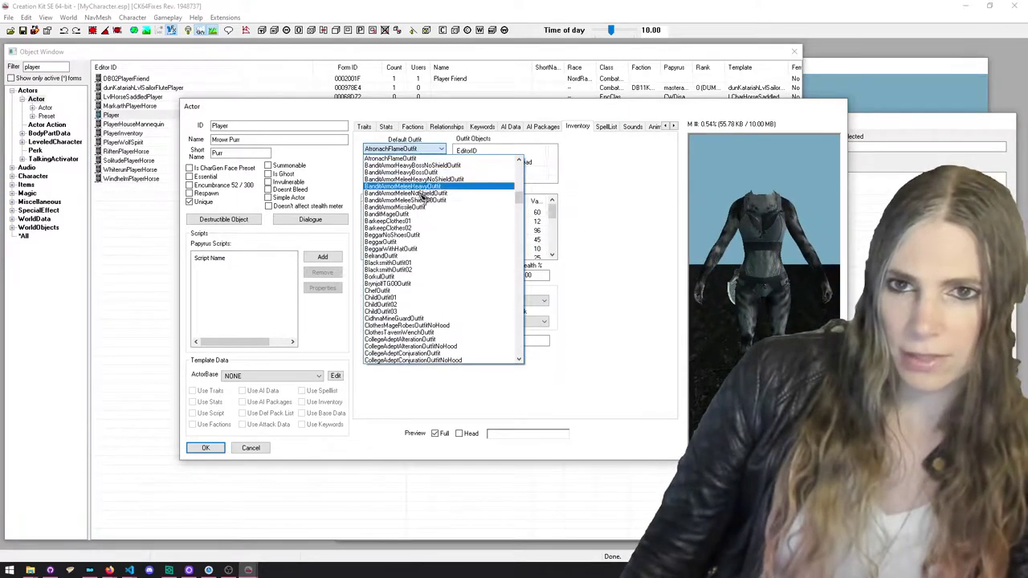
click(431, 242)
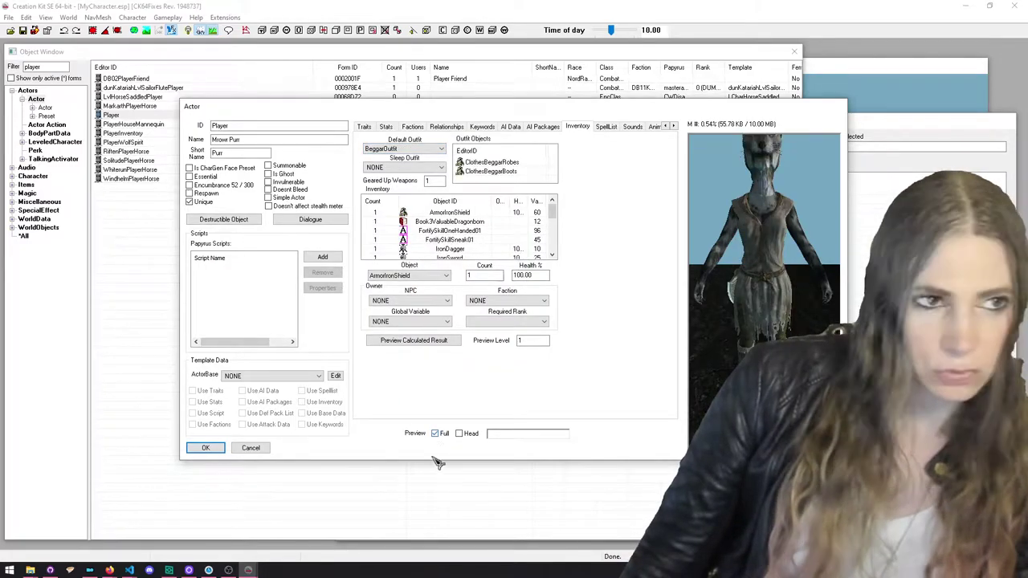
click(440, 150)
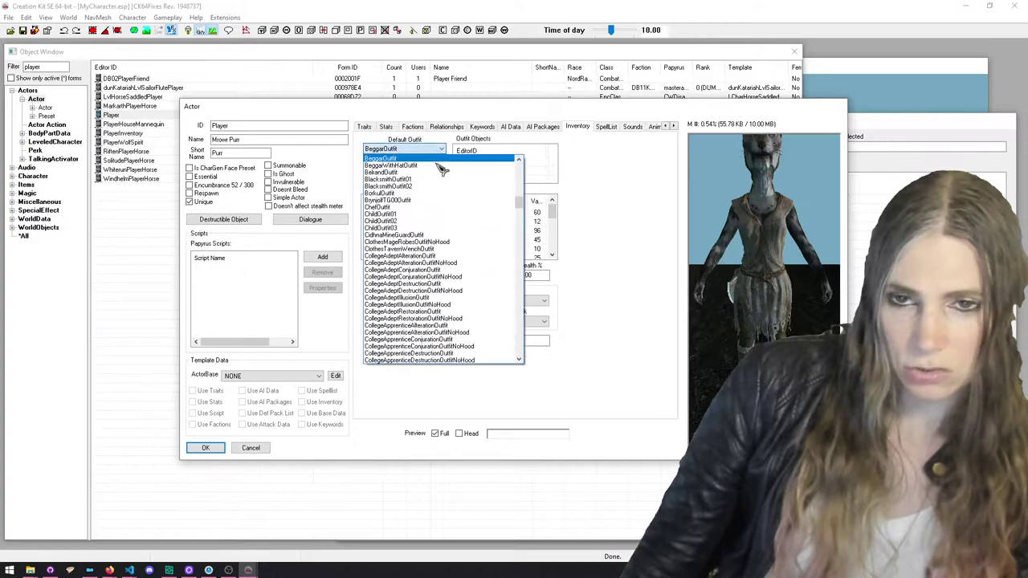
click(438, 241)
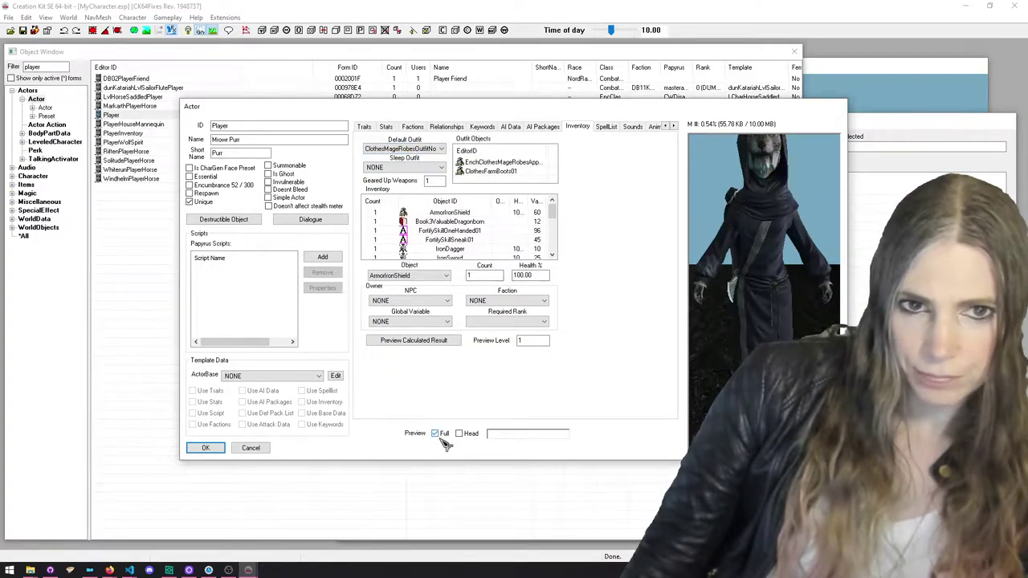
drag(738, 289, 637, 257)
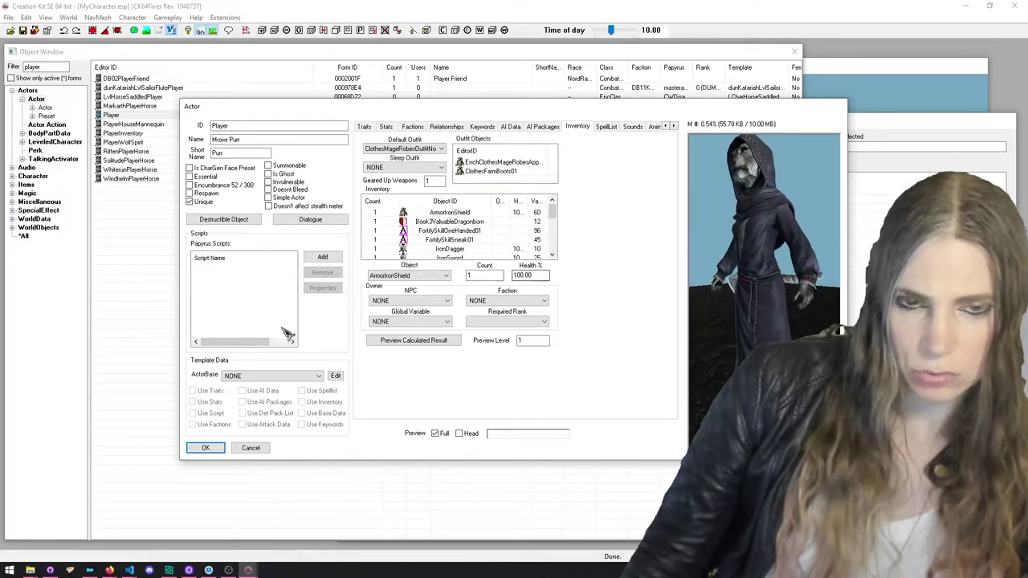
Set the Player's default outfit to SailorClothesRND and refresh the full-body preview to compare its clothing variants
click(424, 150)
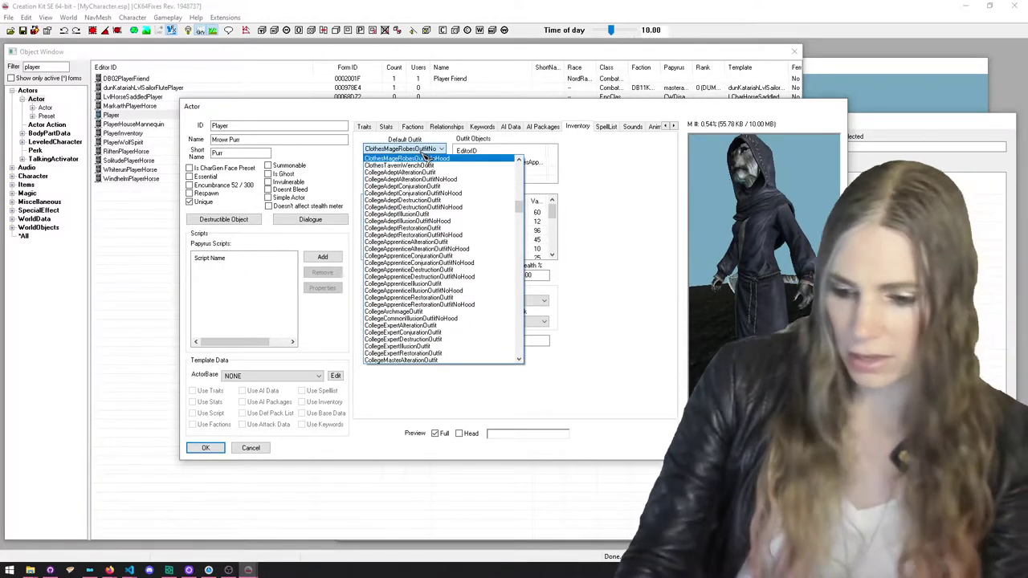
key(s)
click(410, 148)
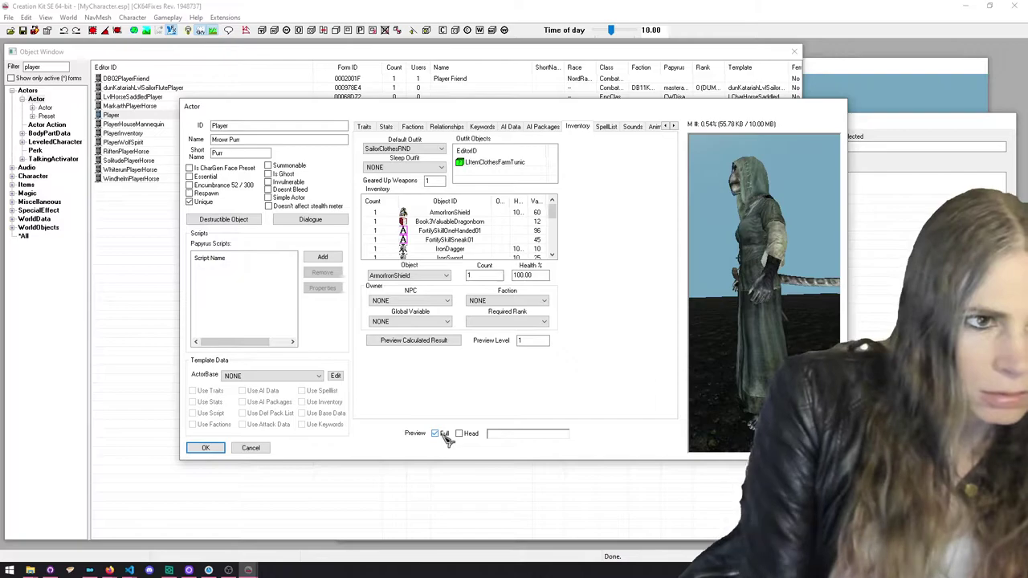
double_click(444, 433)
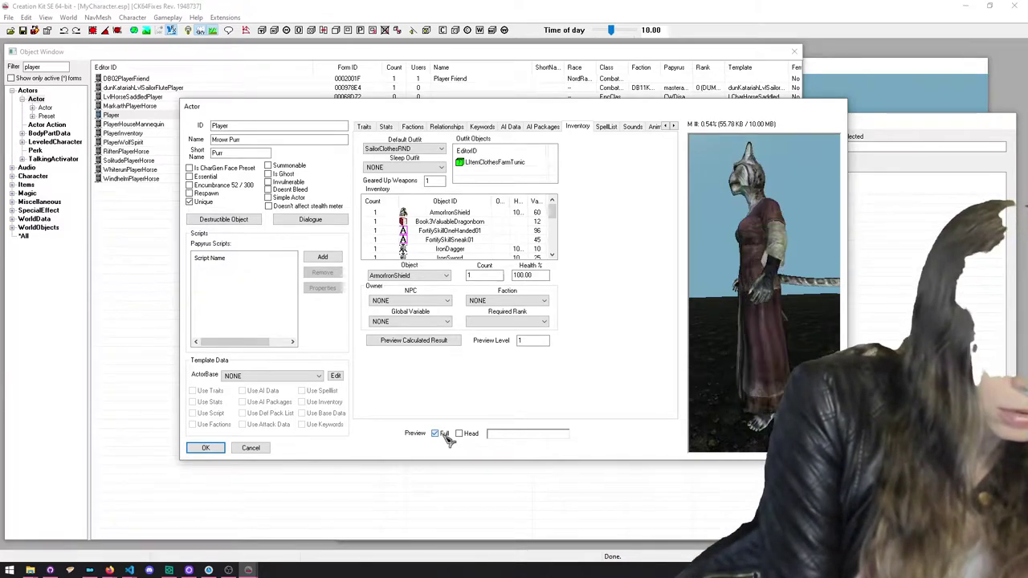
Delete every item from the Player's starting inventory, from ArmorIronShield through Lockpick
click(471, 213)
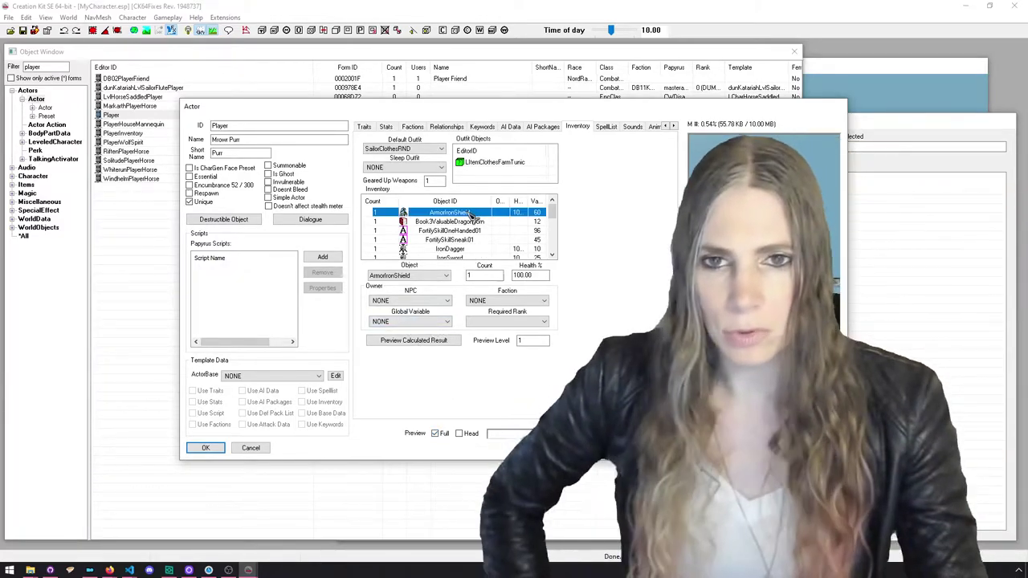
key(Delete)
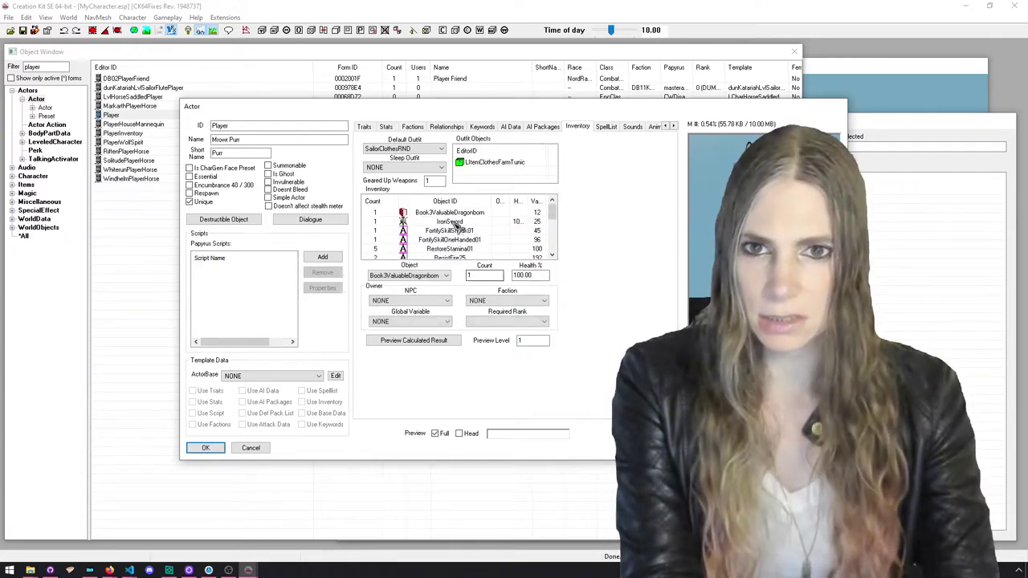
key(Delete)
click(458, 213)
key(Delete)
click(460, 213)
key(Delete)
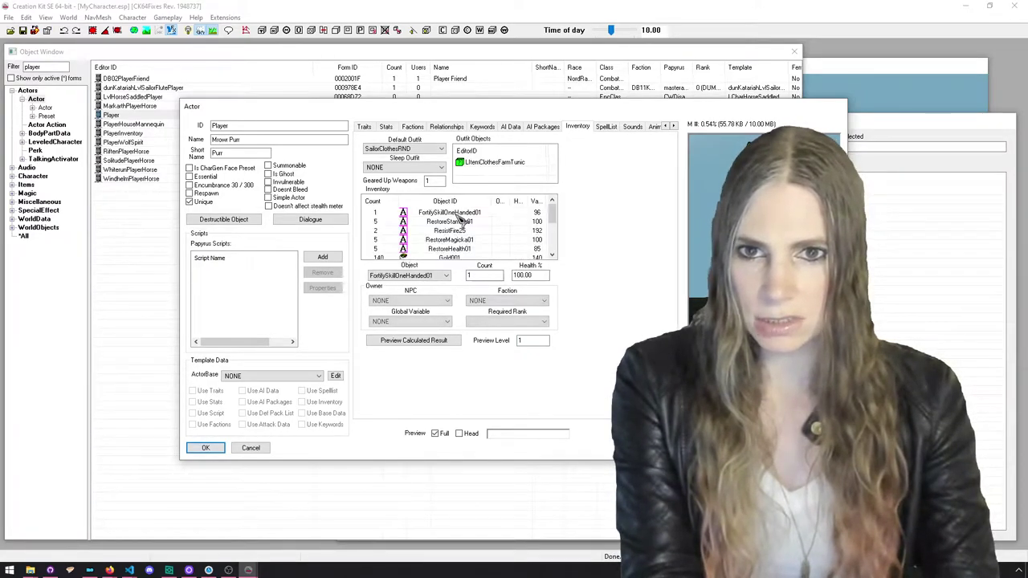
click(460, 213)
key(Delete)
click(460, 213)
key(Delete)
click(459, 213)
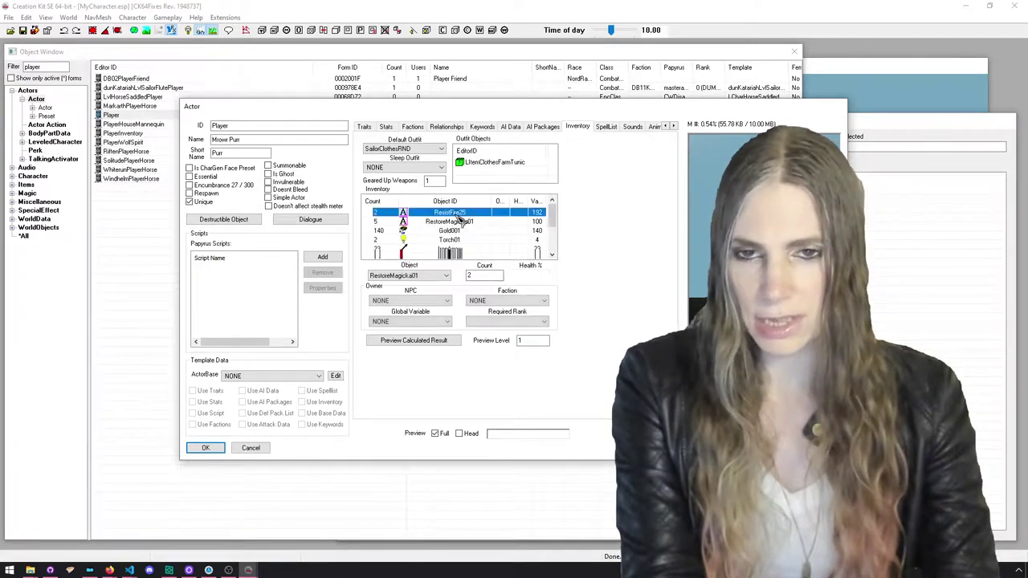
key(Delete)
click(460, 213)
key(Delete)
click(459, 213)
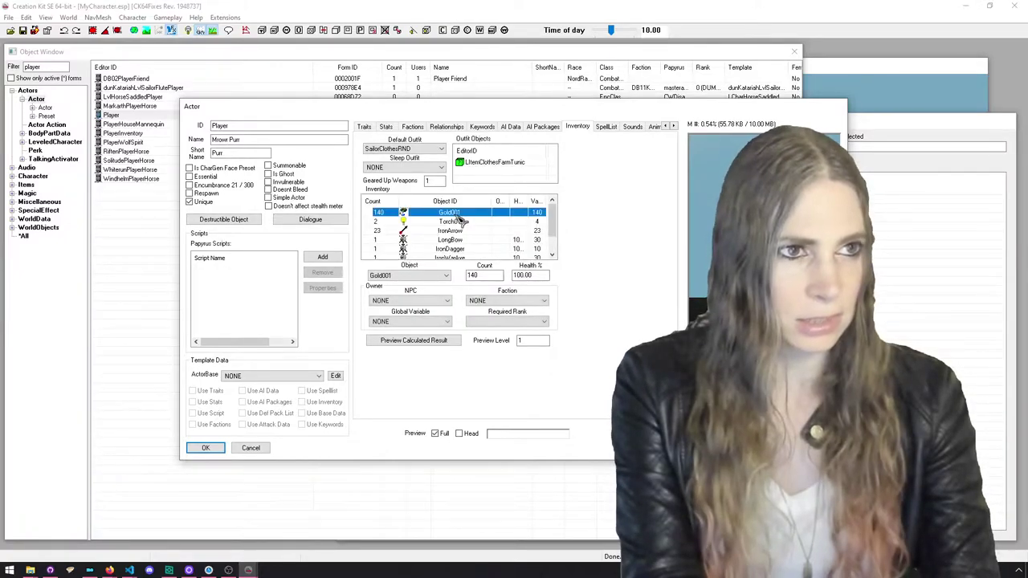
shift+click(473, 249)
key(Delete)
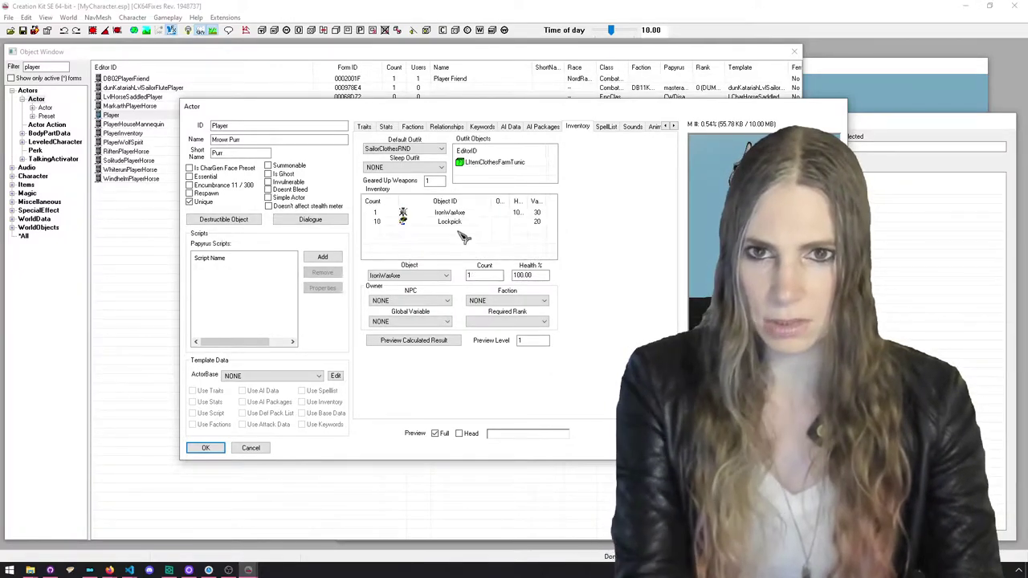
click(459, 213)
shift+click(461, 222)
key(Delete)
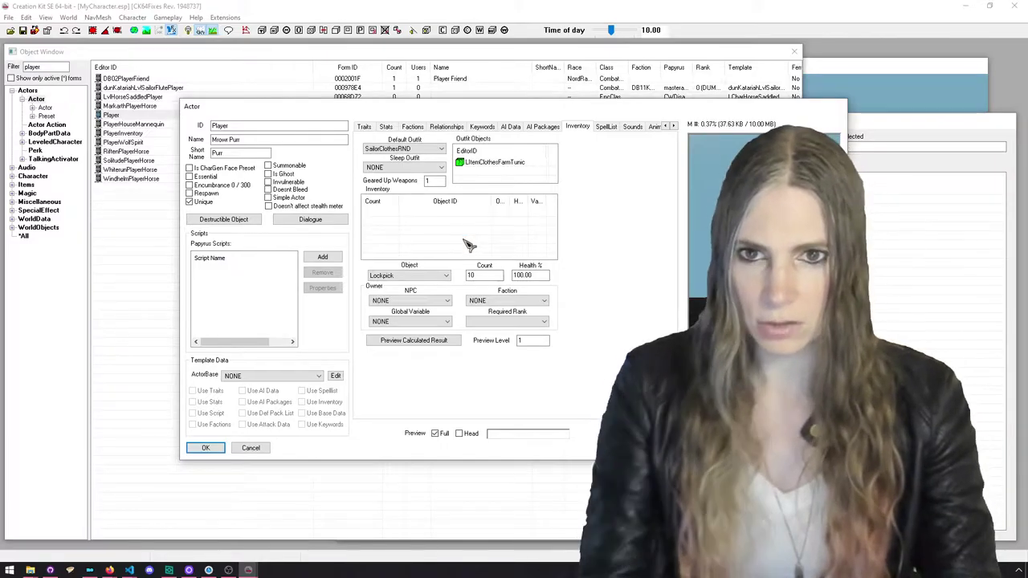
Try adding one ClothesBoots01 to the Player's inventory as a new entry, after browsing the book and clothes objects
right_click(423, 237)
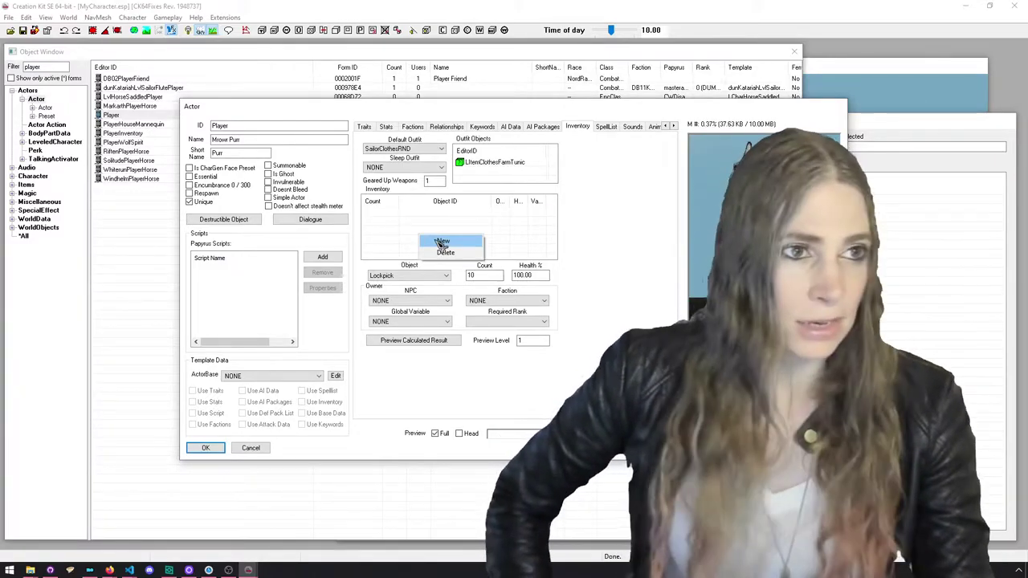
click(442, 242)
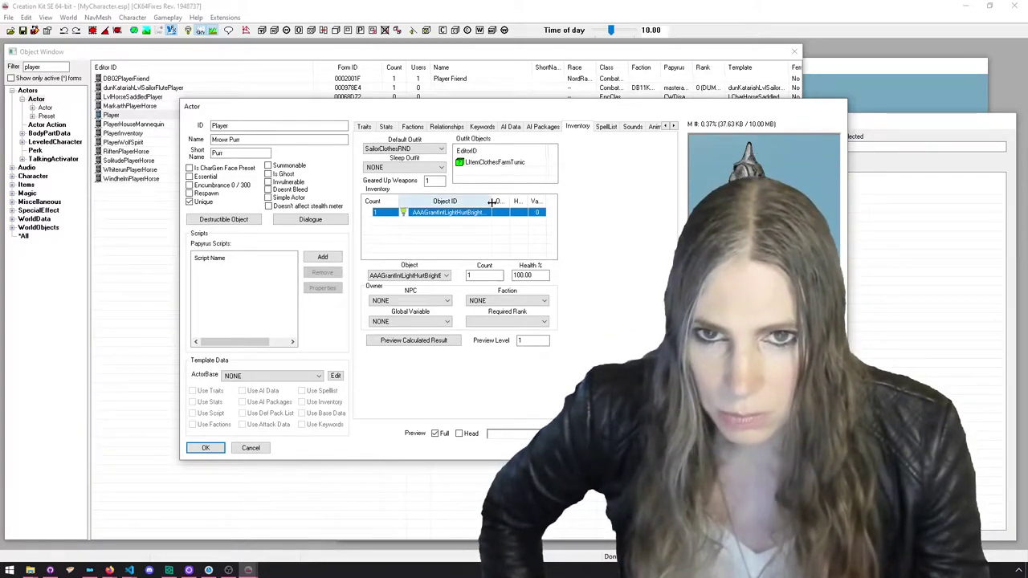
click(445, 275)
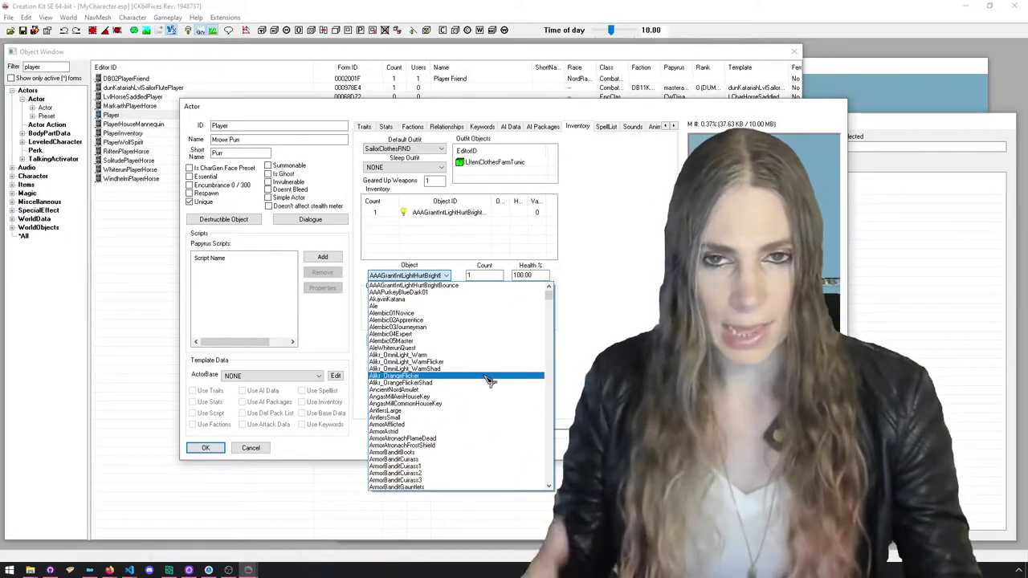
scroll(494, 372, down, 1)
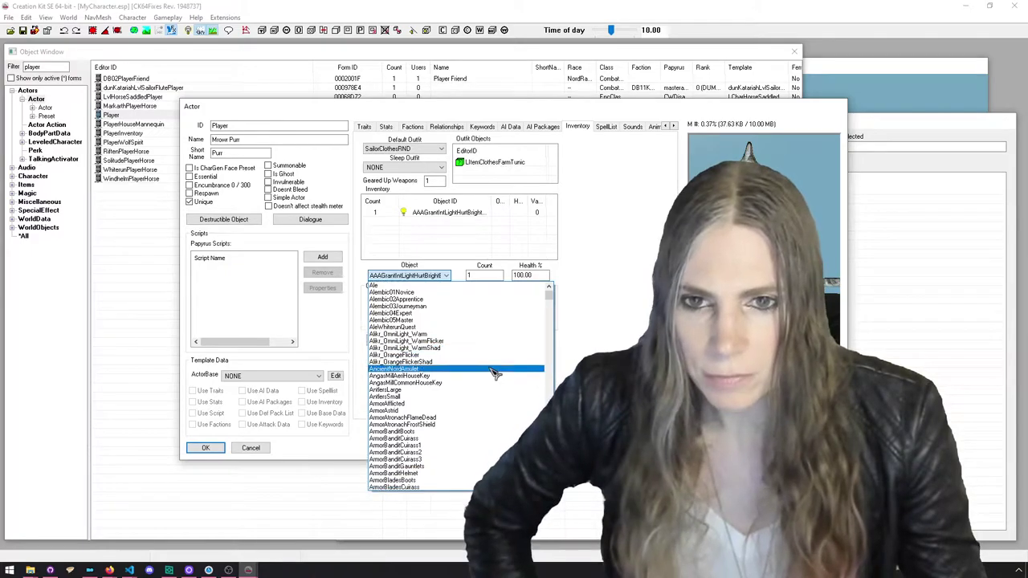
text(book)
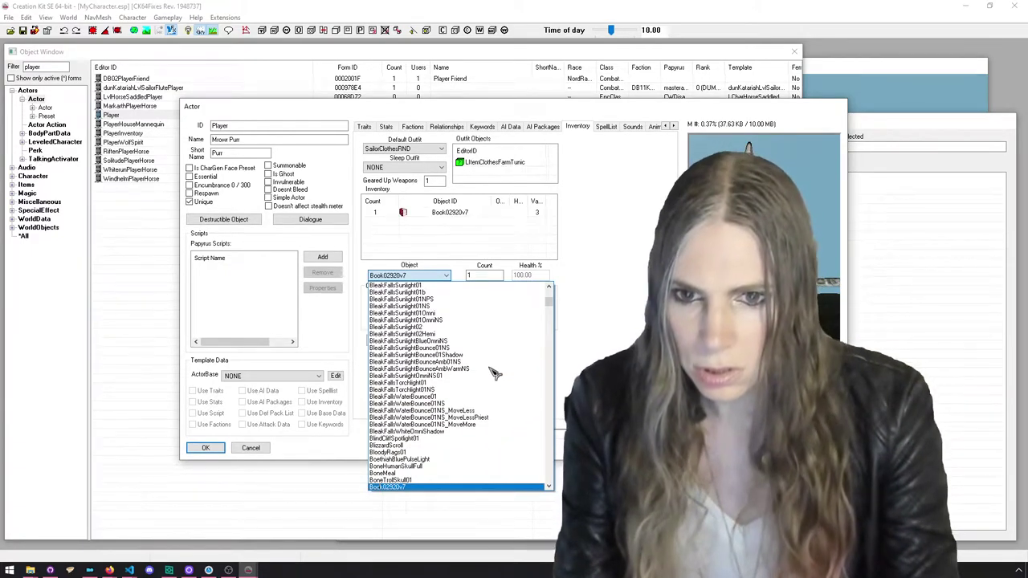
scroll(495, 372, down, 2)
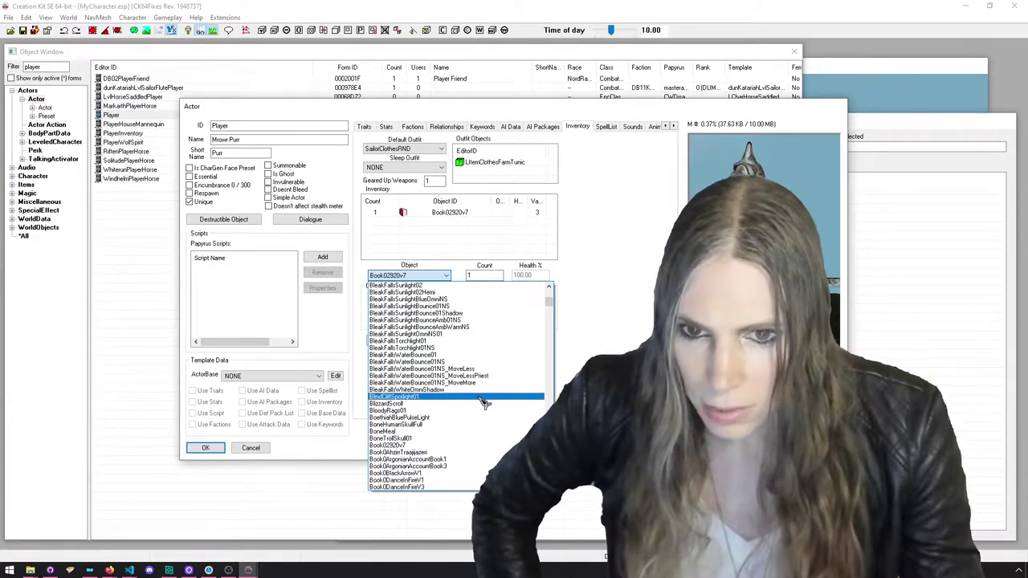
text(clothes)
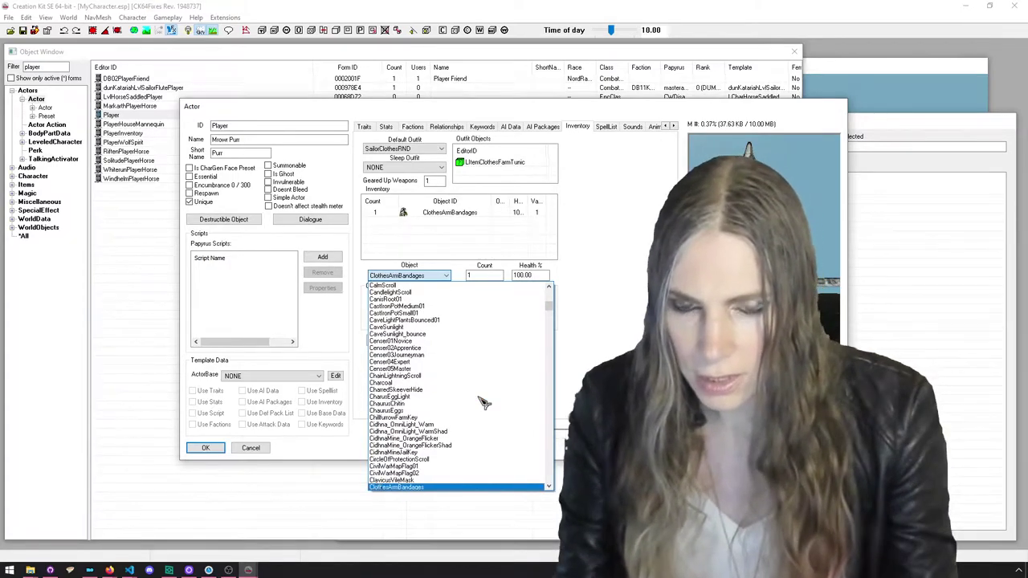
scroll(484, 404, down, 6)
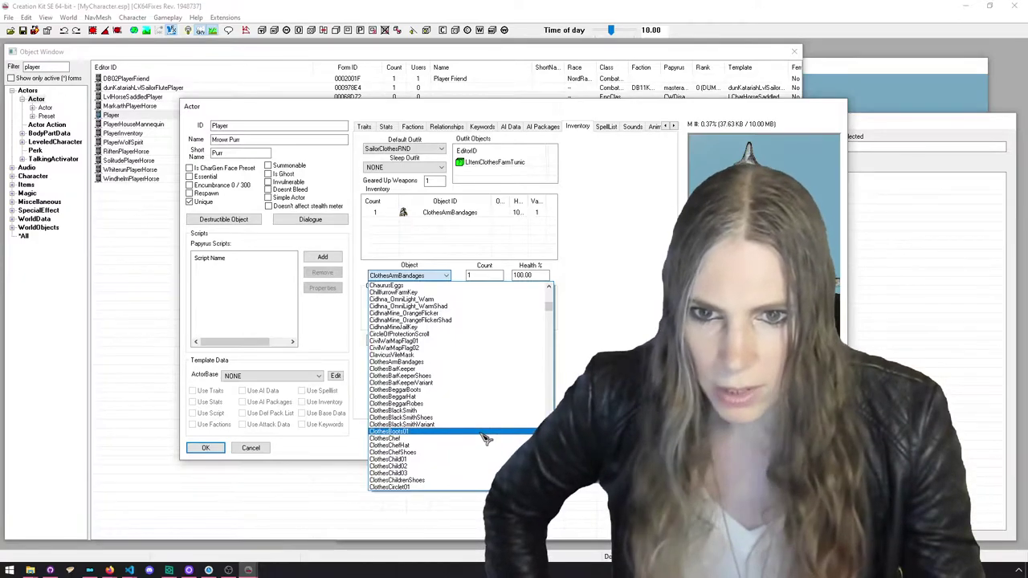
click(486, 438)
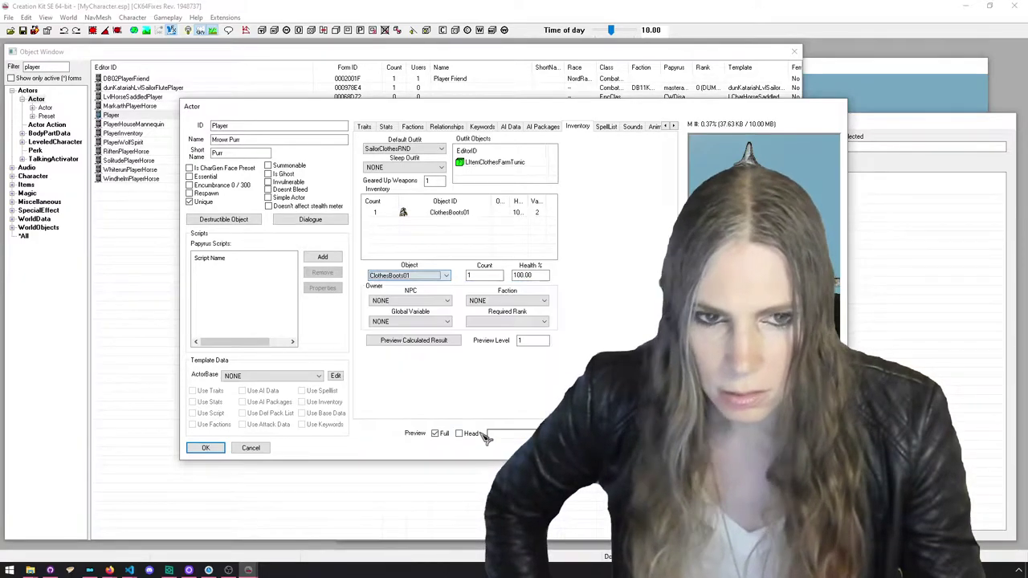
Refresh the full-body preview repeatedly to check whether the model wears the boots
click(437, 436)
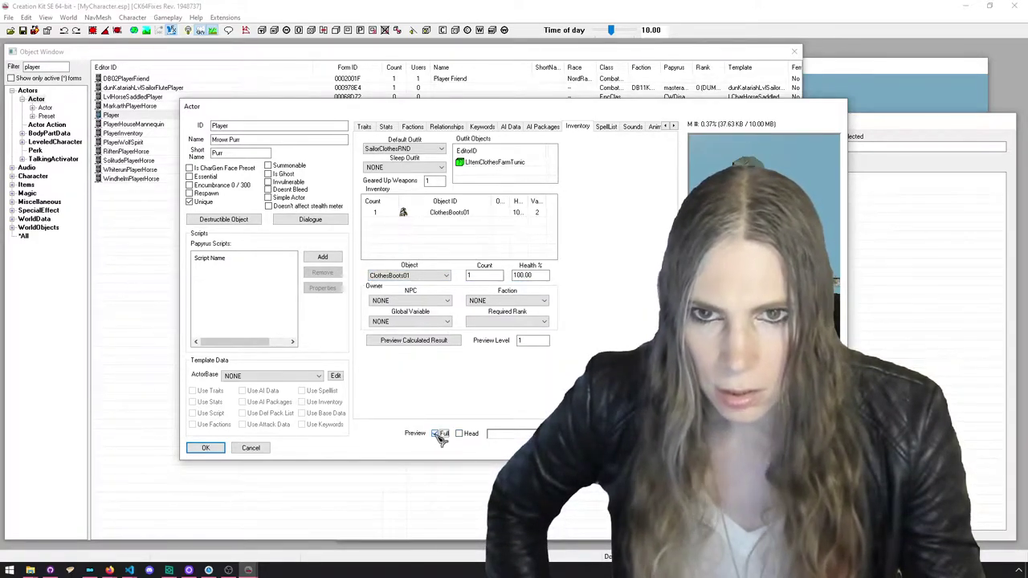
click(475, 214)
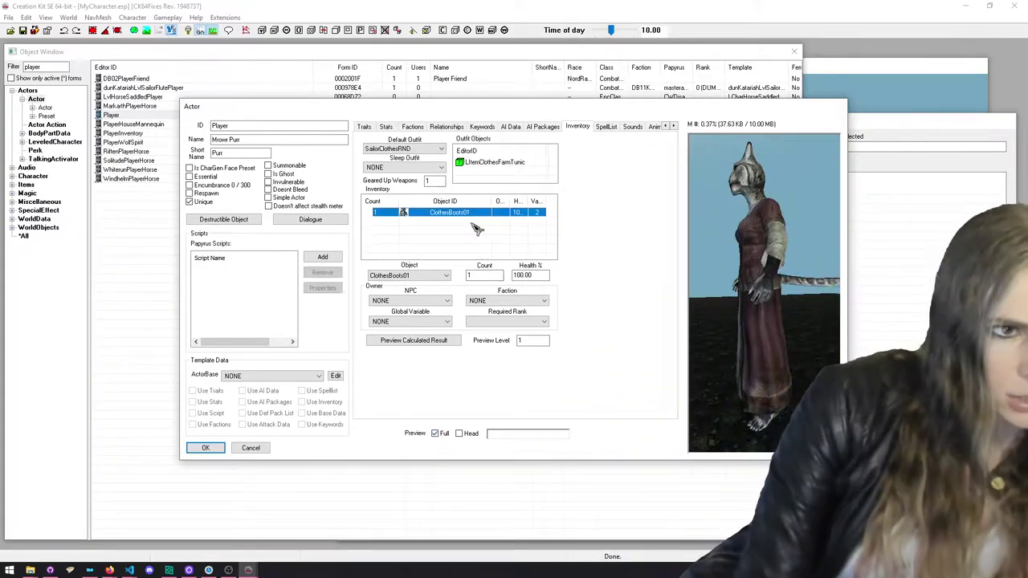
click(440, 434)
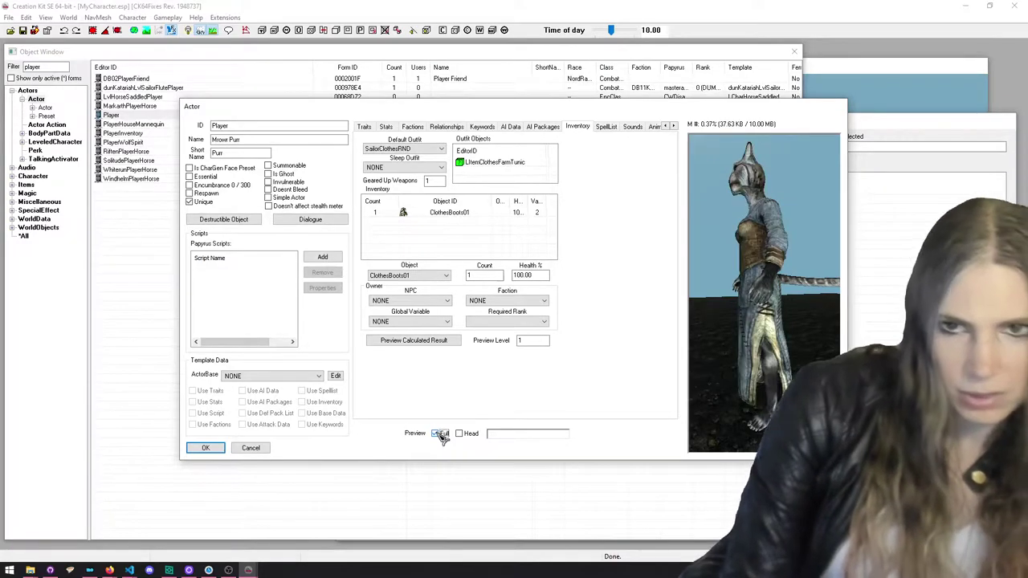
Remove ClothesBoots01 from the inventory and accept the Player actor's changes
click(457, 214)
key(Delete)
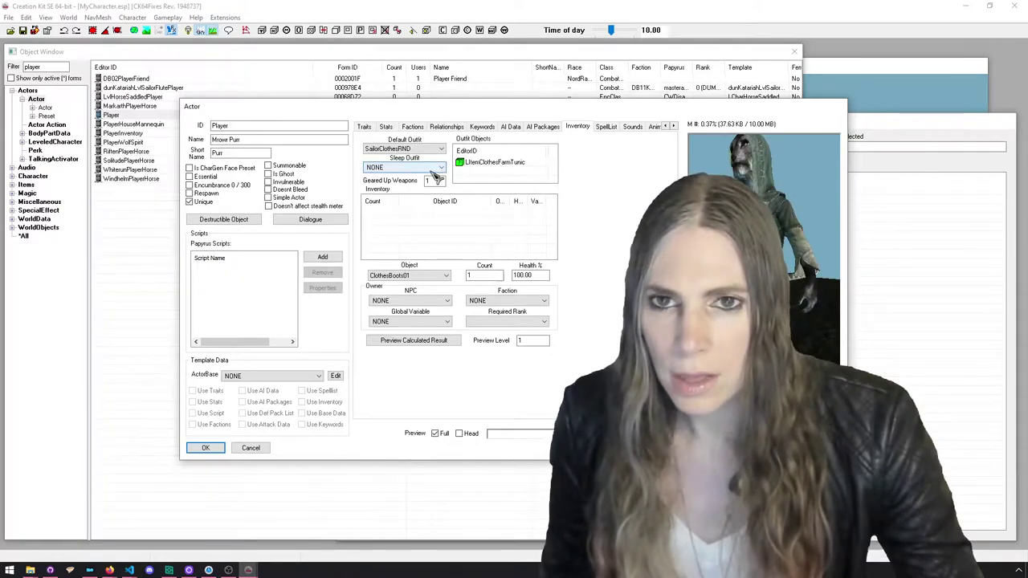
click(206, 449)
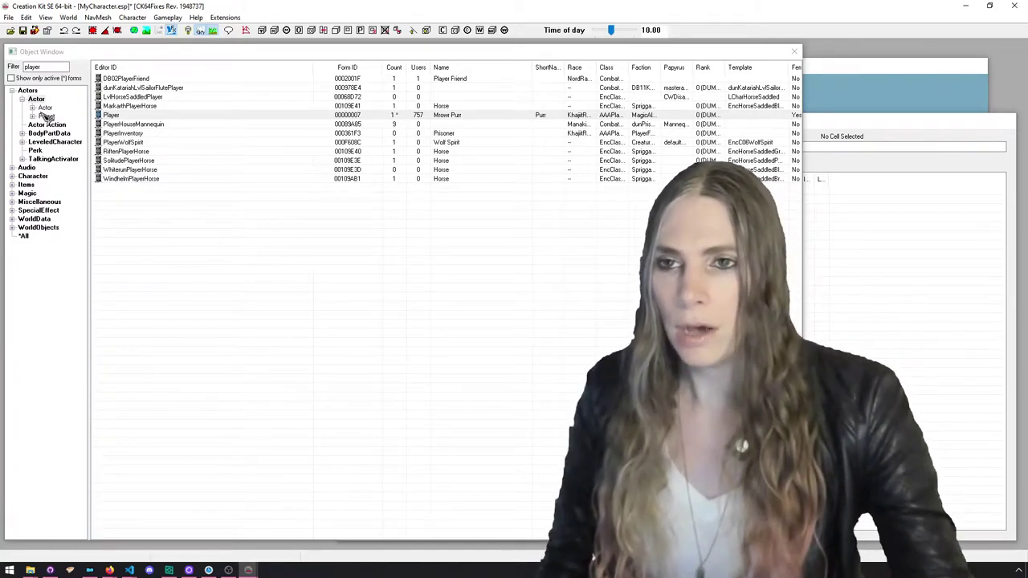
Create a new quest under Character with the ID MyCharacterQuest and save it
click(13, 177)
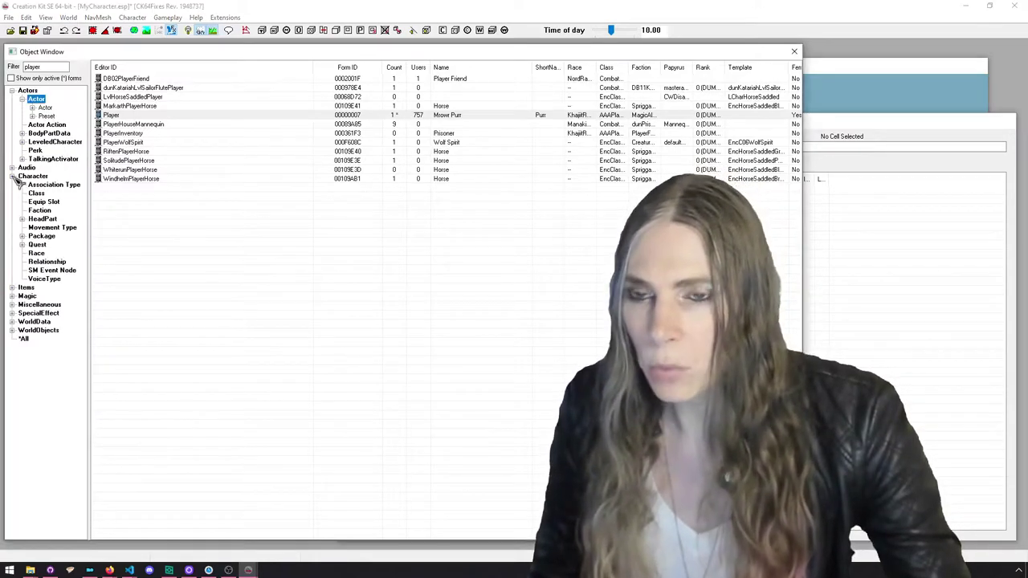
click(37, 244)
right_click(262, 164)
click(273, 168)
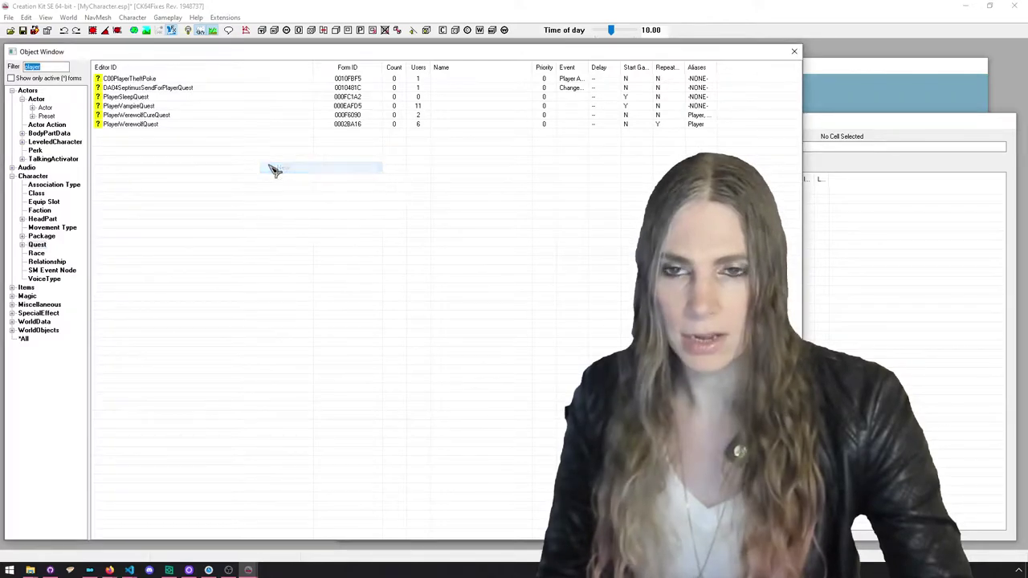
click(253, 121)
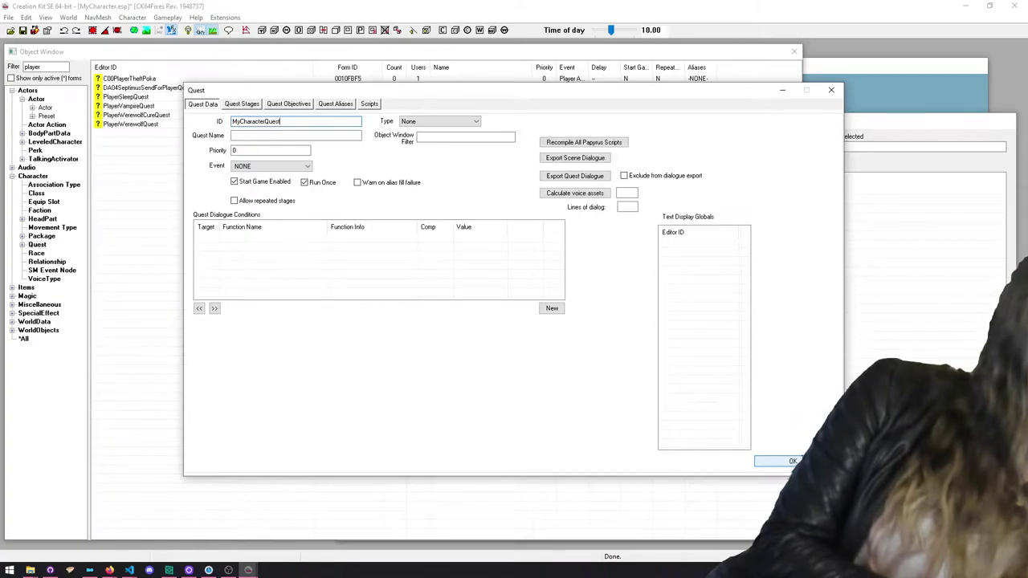
key(Return)
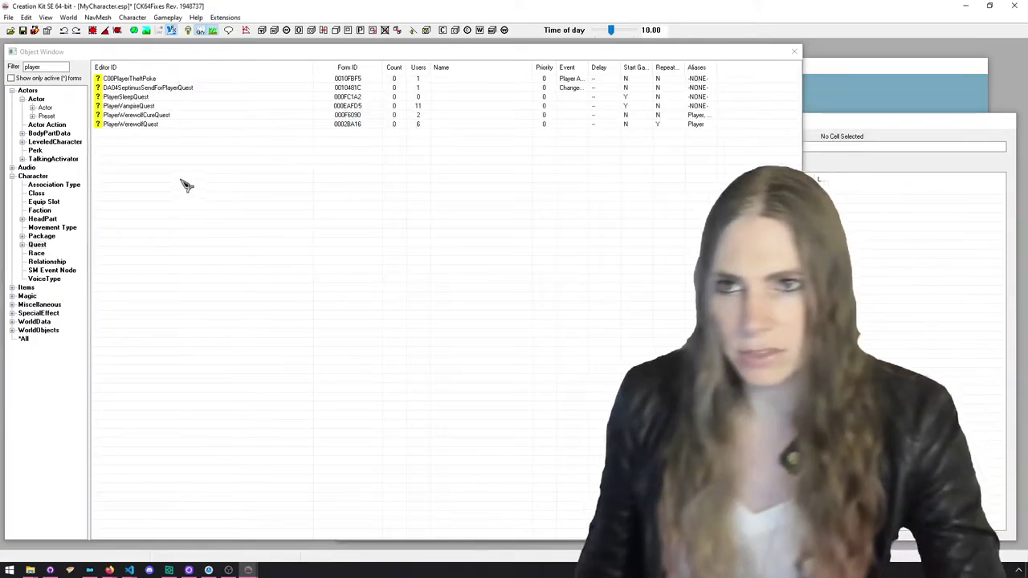
Filter the quest list by "mycha" and reopen MyCharacterQuest for editing
double_click(52, 69)
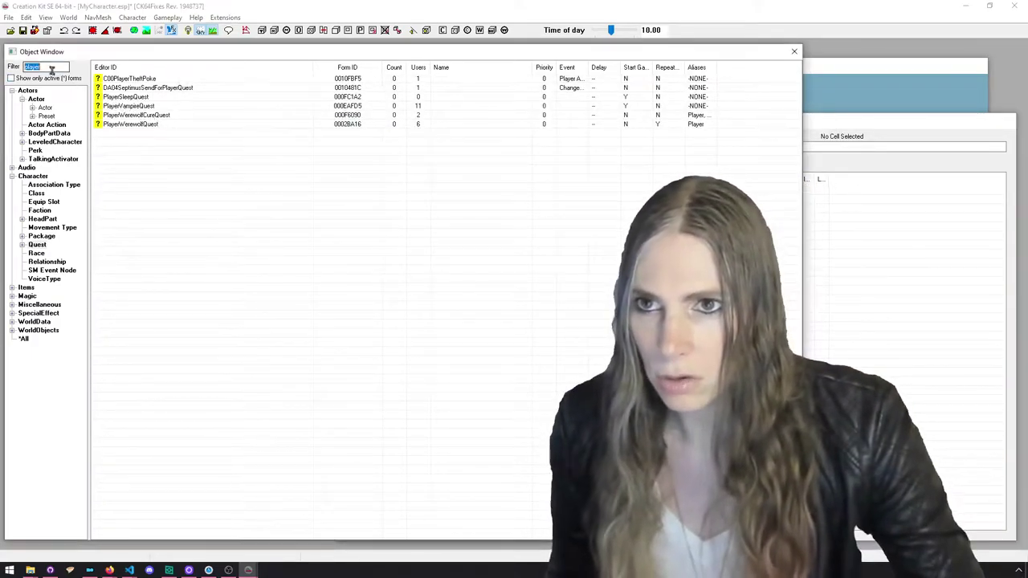
text(mycha)
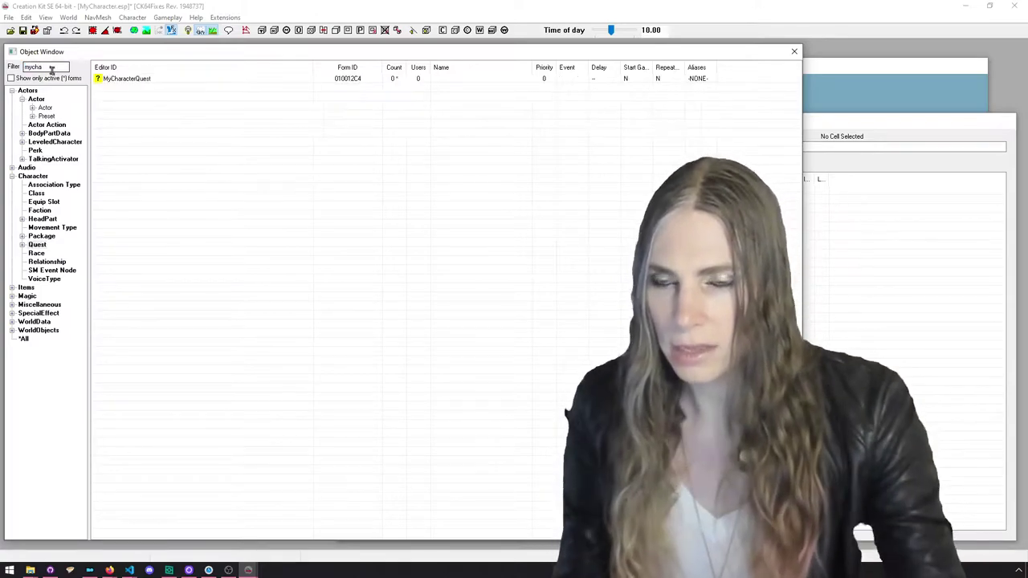
double_click(142, 79)
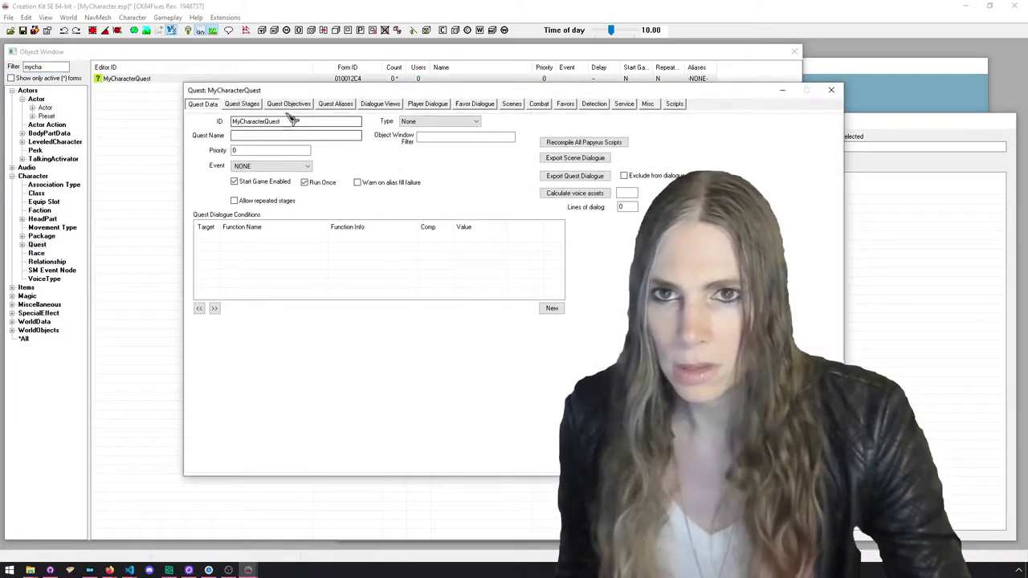
Add a new reference alias named PlayerRef to MyCharacterQuest
click(337, 105)
right_click(325, 204)
click(338, 209)
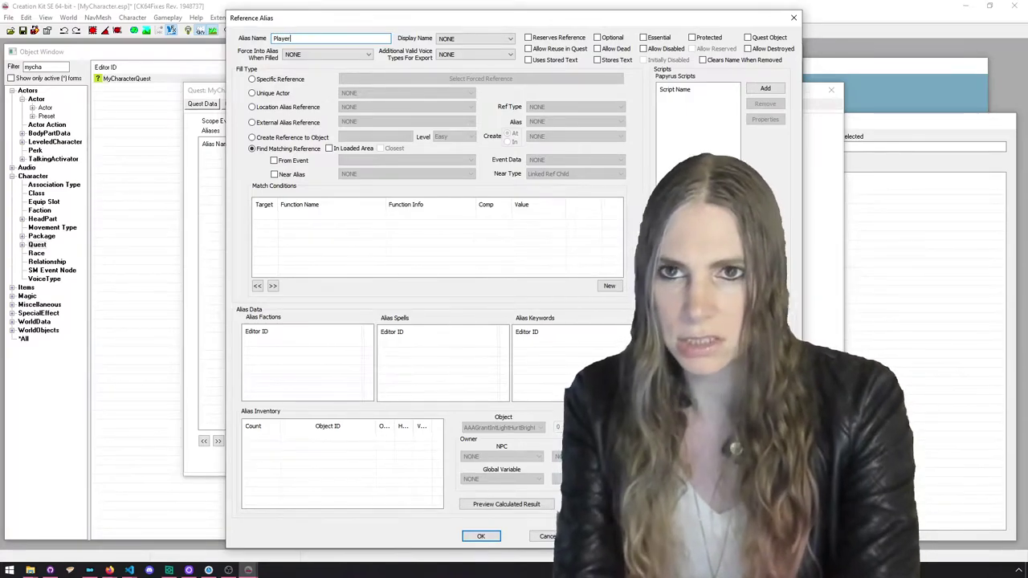
Fill the alias with a specific reference, choosing PlayerRef from the (any) cell
click(285, 81)
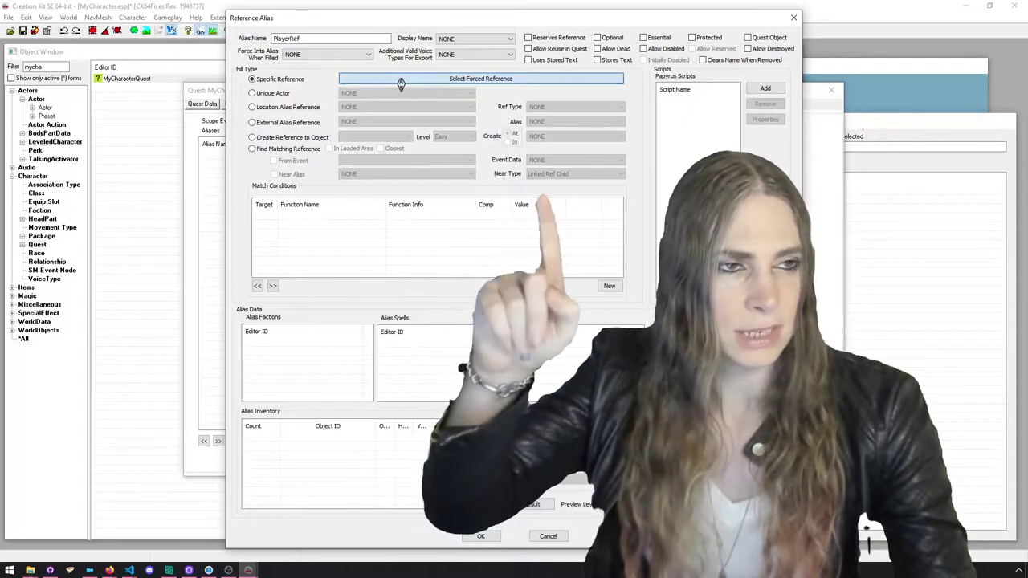
click(401, 81)
click(305, 82)
click(273, 90)
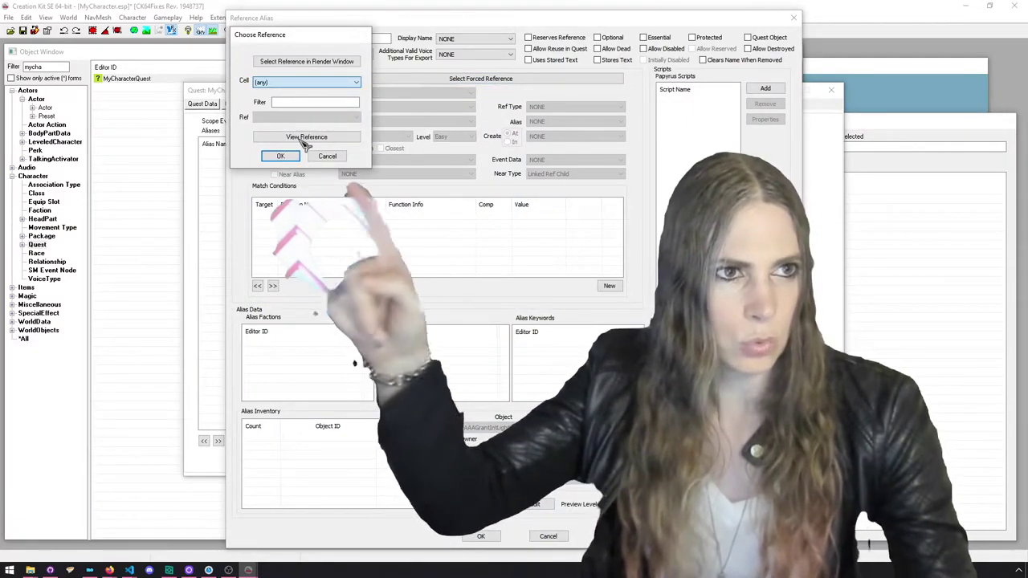
click(280, 156)
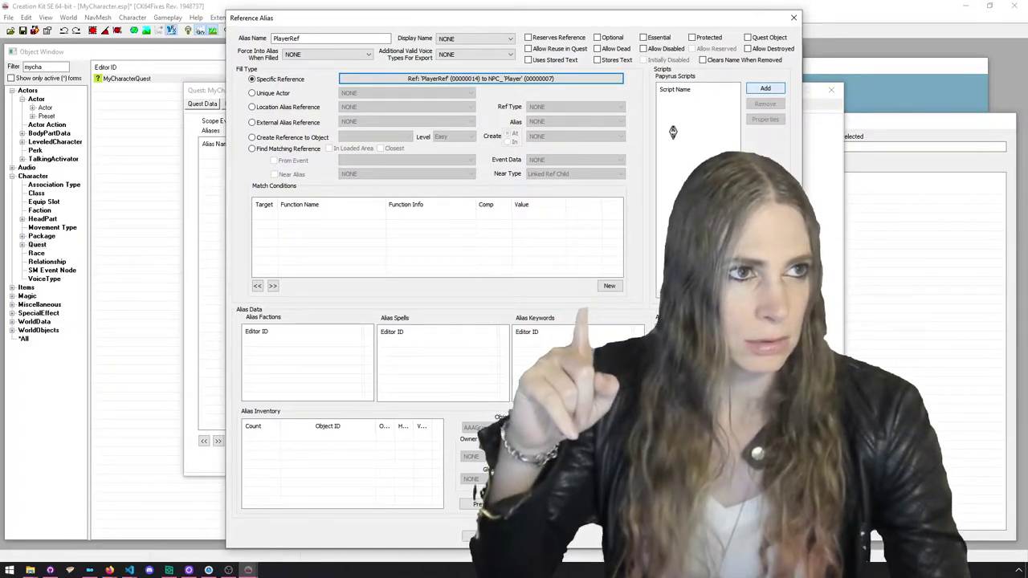
Add a new script MyCharacterPlayerScript extending ReferenceAlias to the alias, documented as "Represents the player character", and save the alias and quest
click(766, 88)
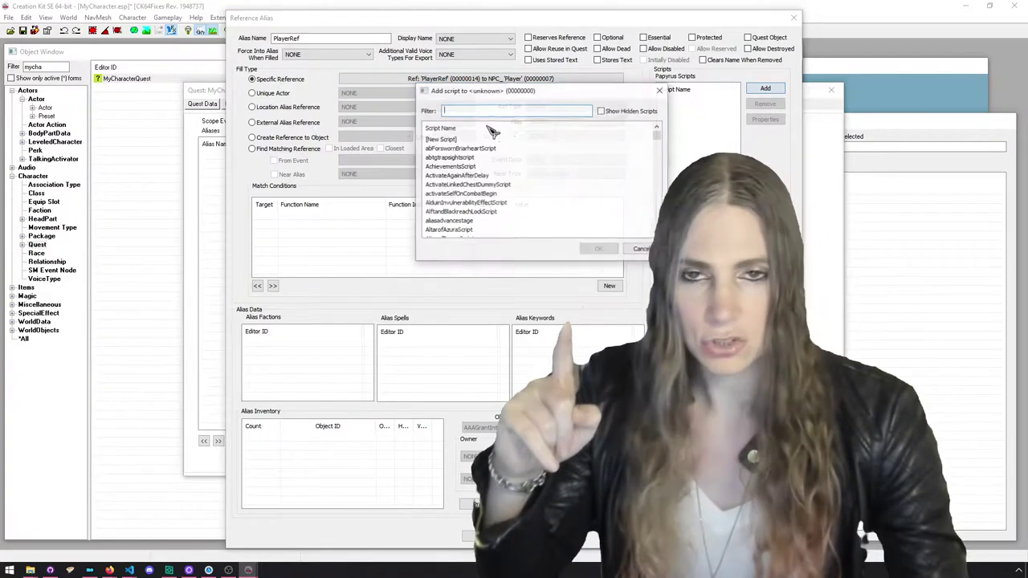
double_click(456, 139)
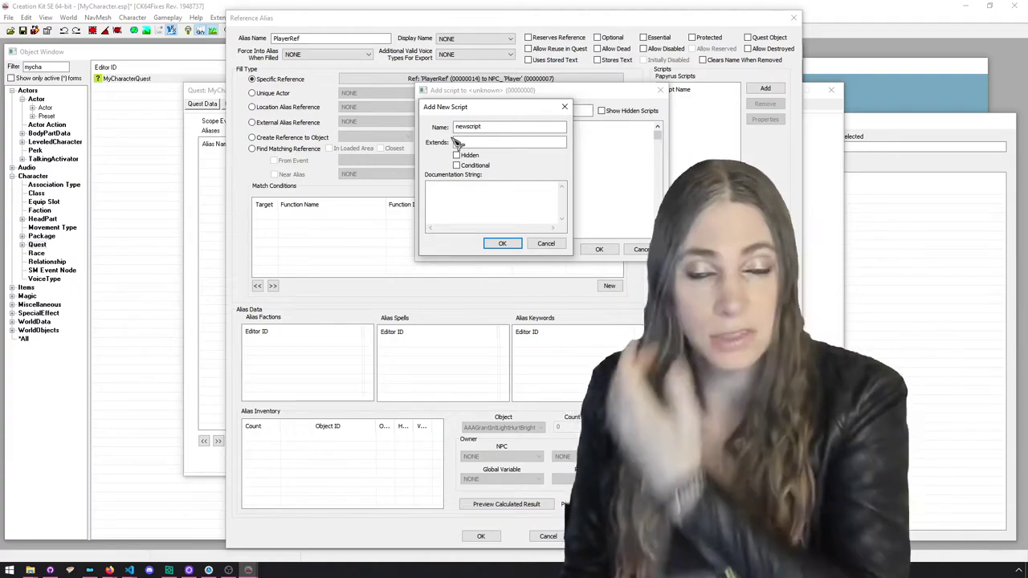
double_click(469, 126)
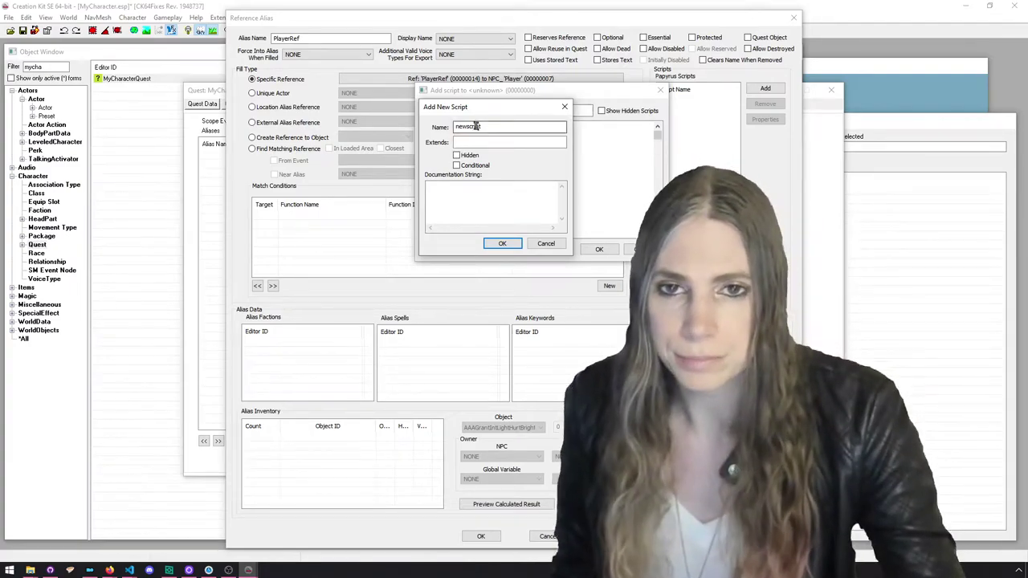
text(MyCharacterPlayerS)
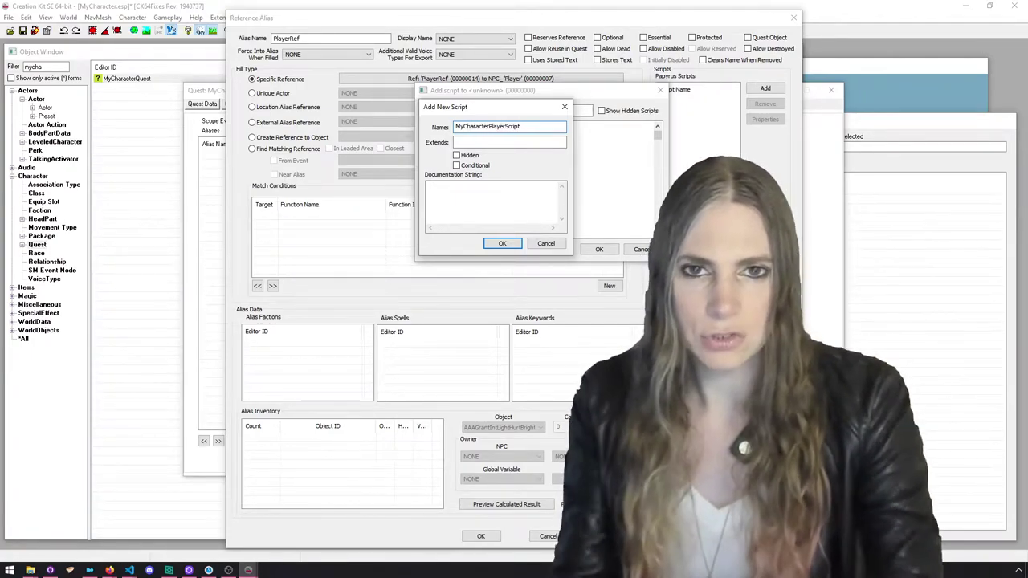
click(470, 143)
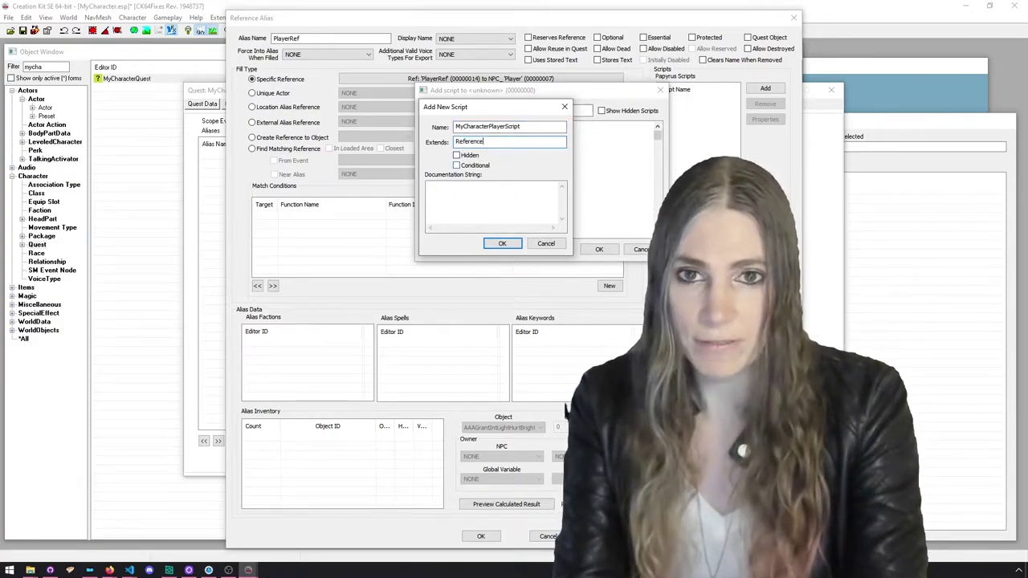
click(429, 187)
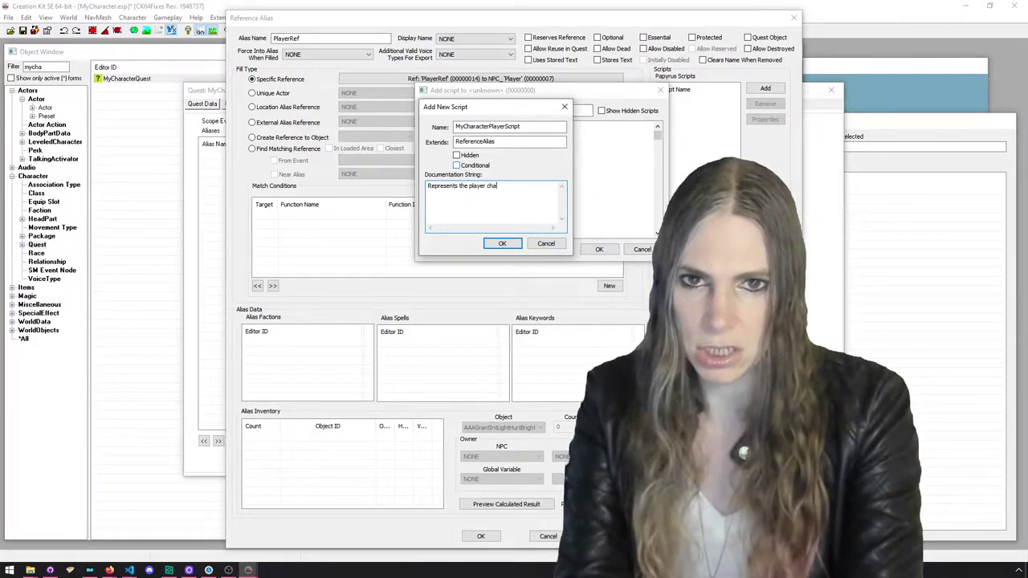
click(511, 243)
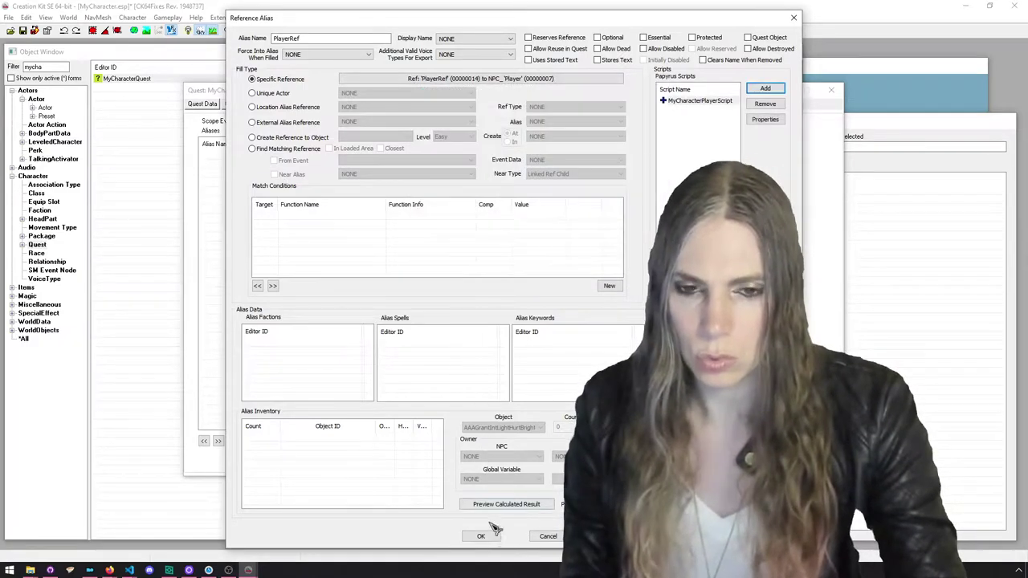
click(492, 536)
click(771, 460)
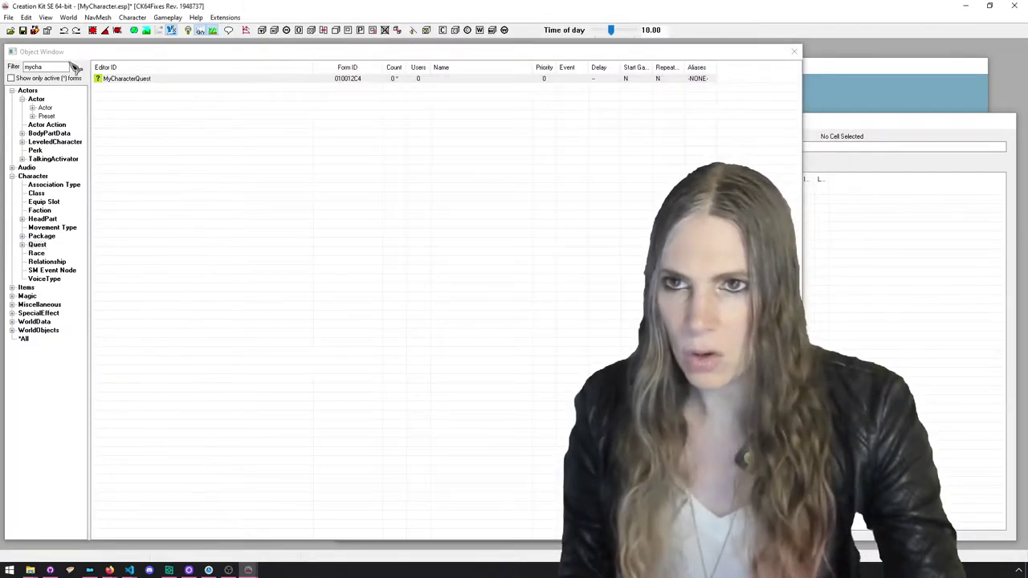
Filter all objects by "boots" and open a preview of ArmorNightingaleBoots
double_click(46, 67)
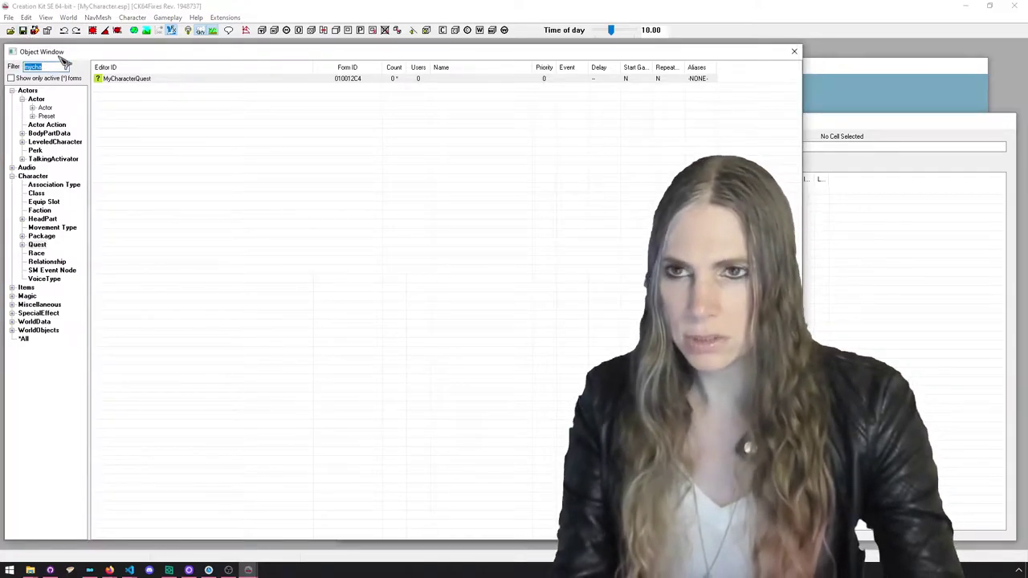
text(boots)
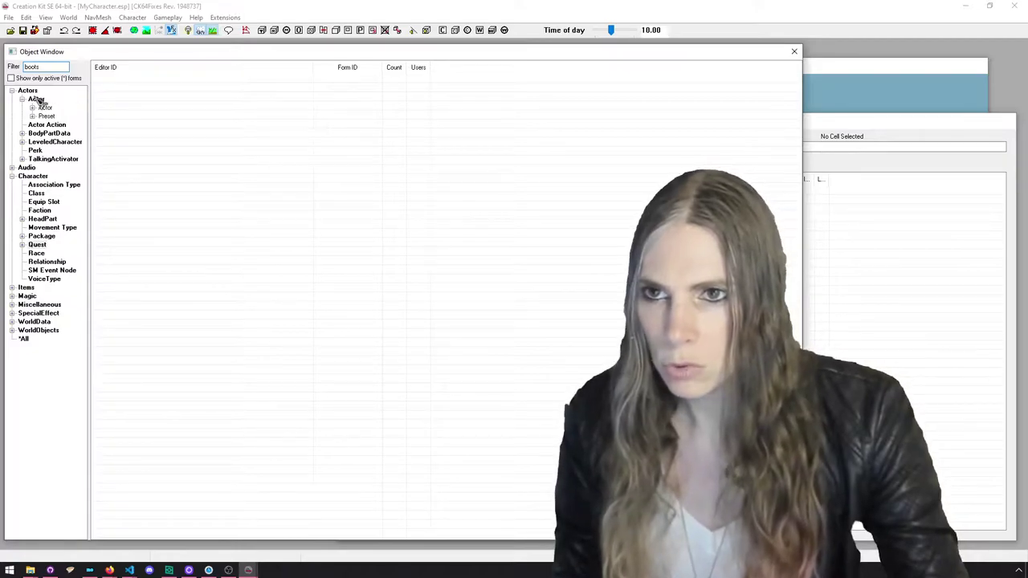
click(29, 339)
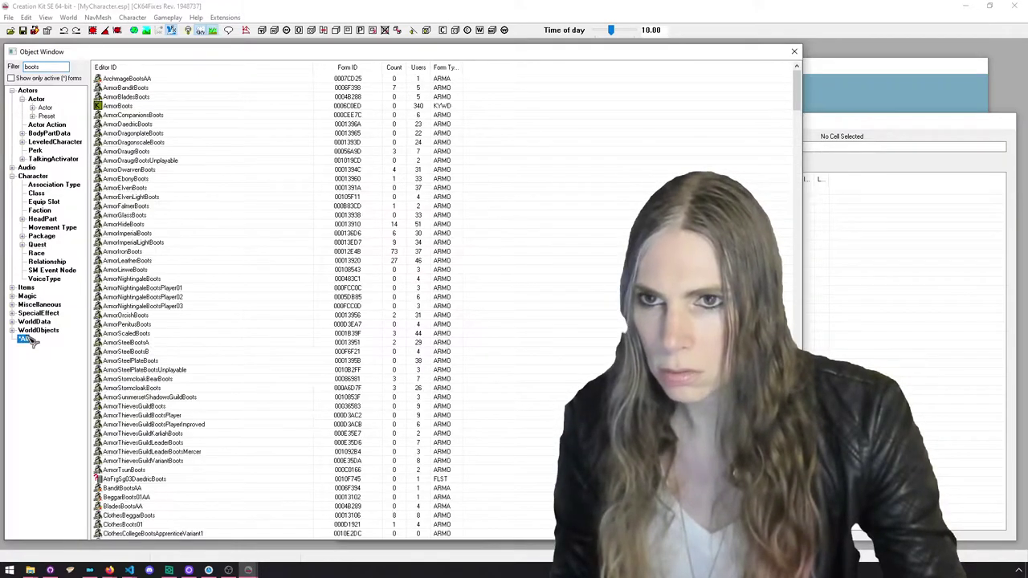
click(167, 263)
right_click(178, 281)
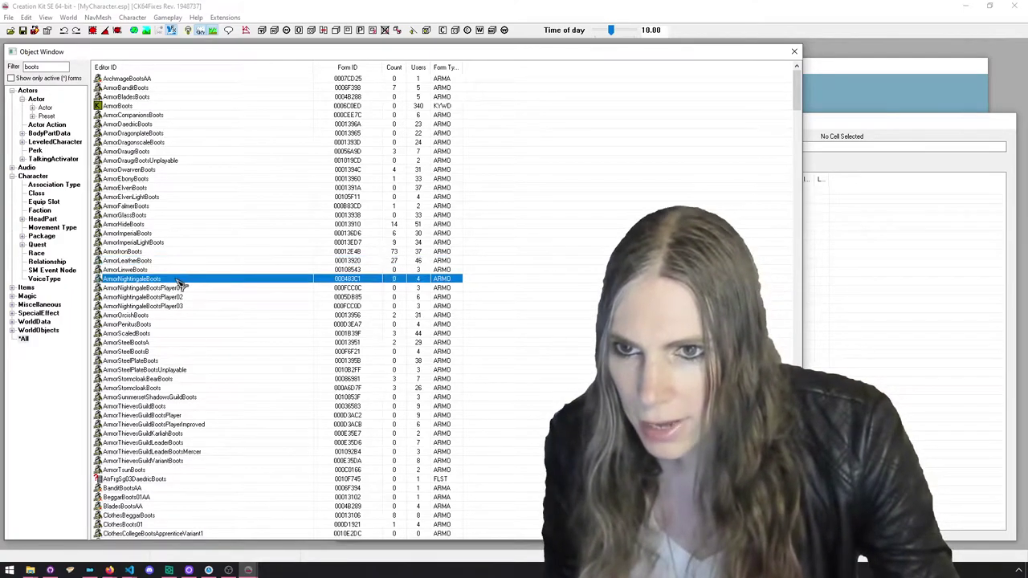
click(225, 332)
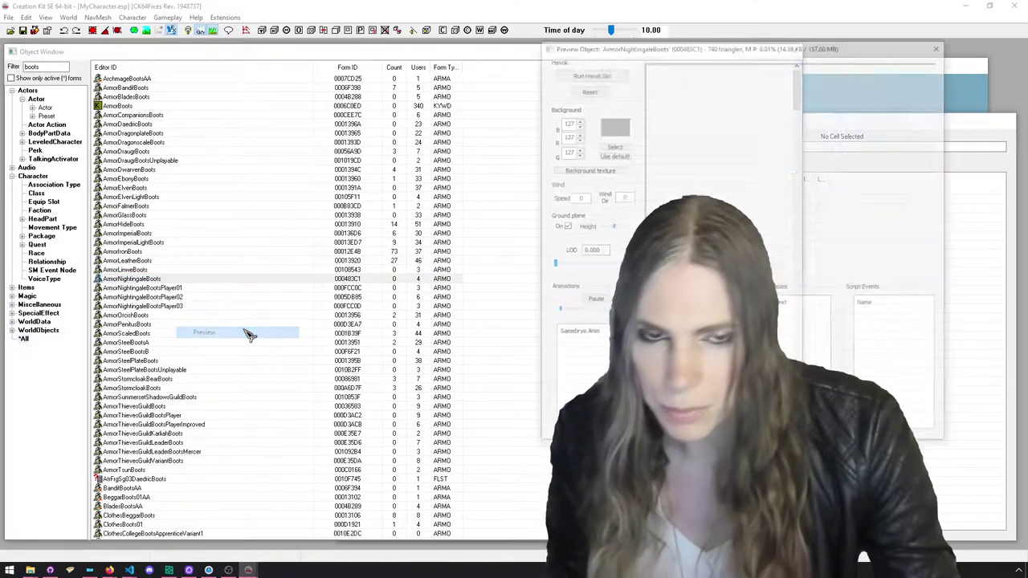
Examine the boots model in the preview, try the Havok simulation and reset, and move the preview out of the way
drag(699, 152, 678, 171)
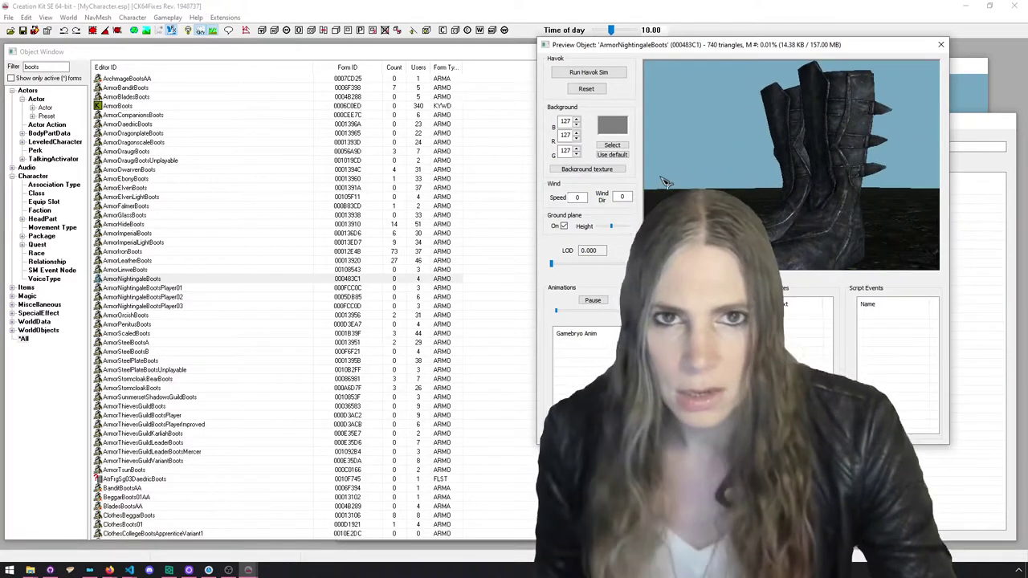
click(602, 73)
click(598, 93)
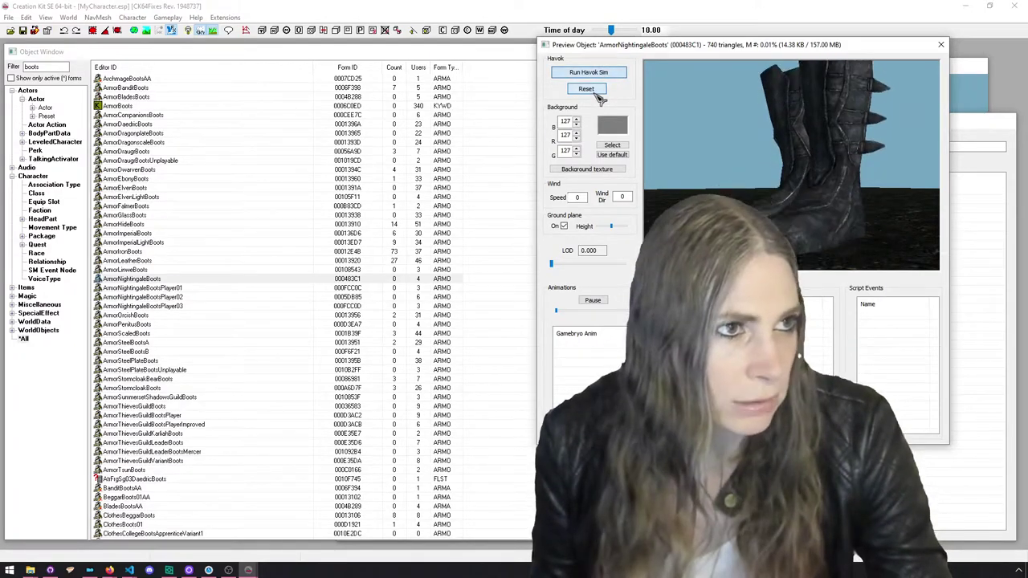
click(596, 74)
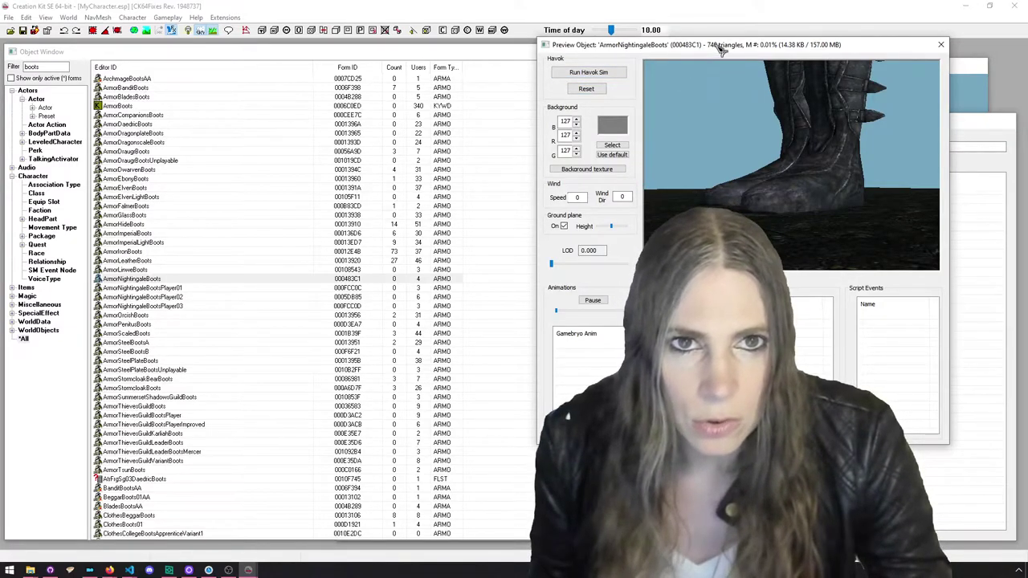
drag(721, 50, 781, 98)
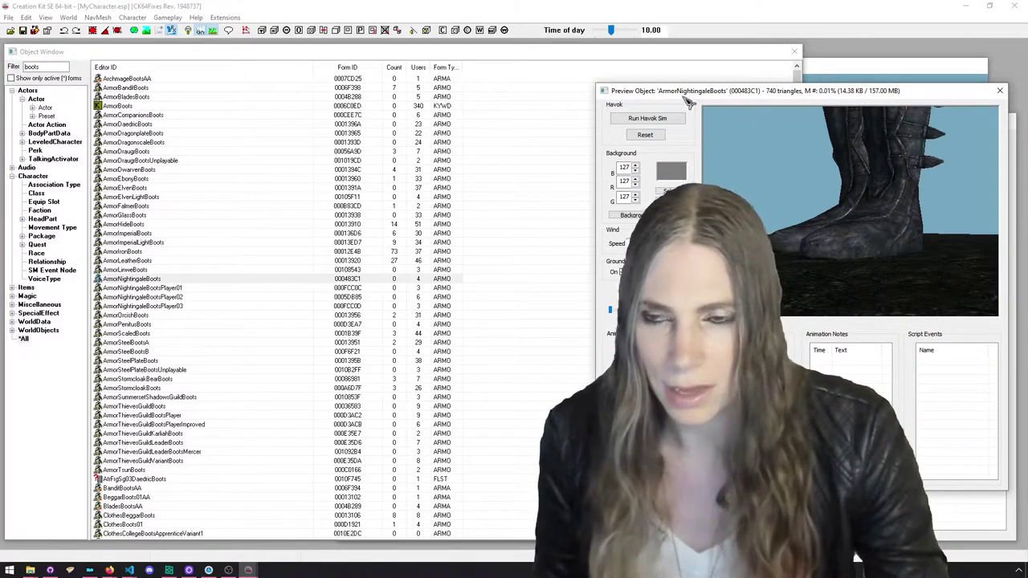
drag(689, 46, 765, 81)
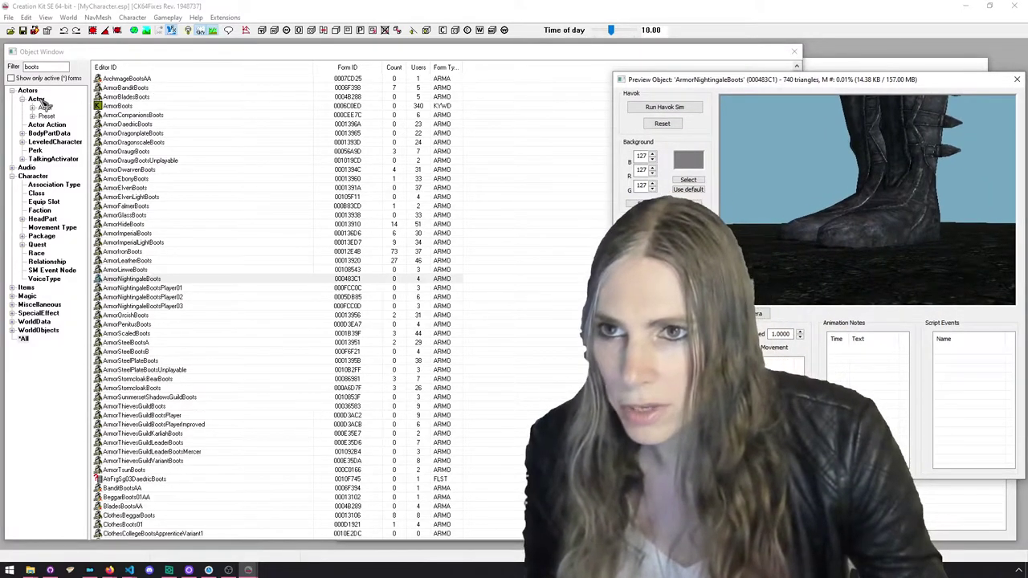
Filter the quests by "mych", reopen MyCharacterQuest and open its PlayerRef alias for editing
click(46, 245)
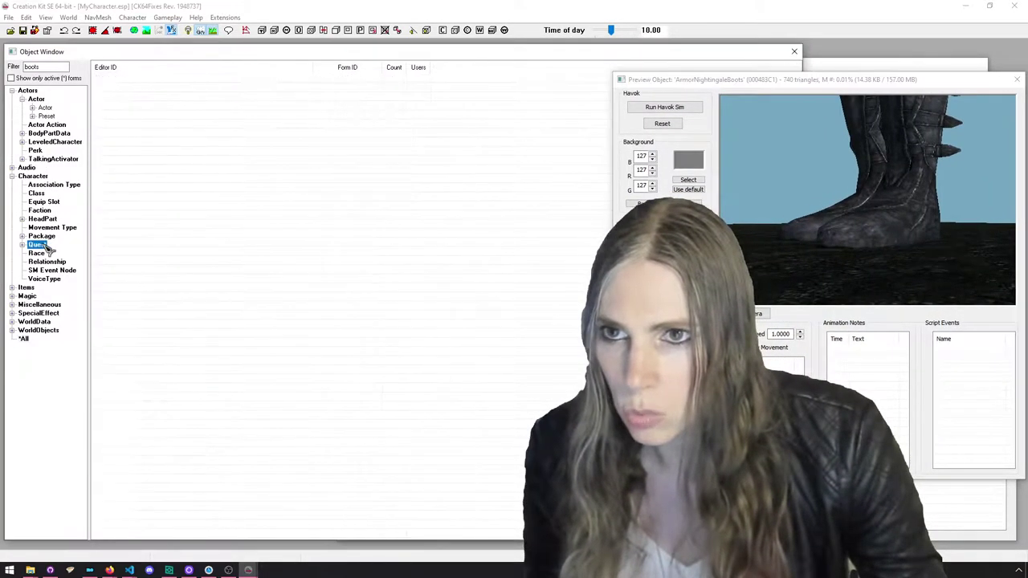
double_click(39, 66)
text(mych)
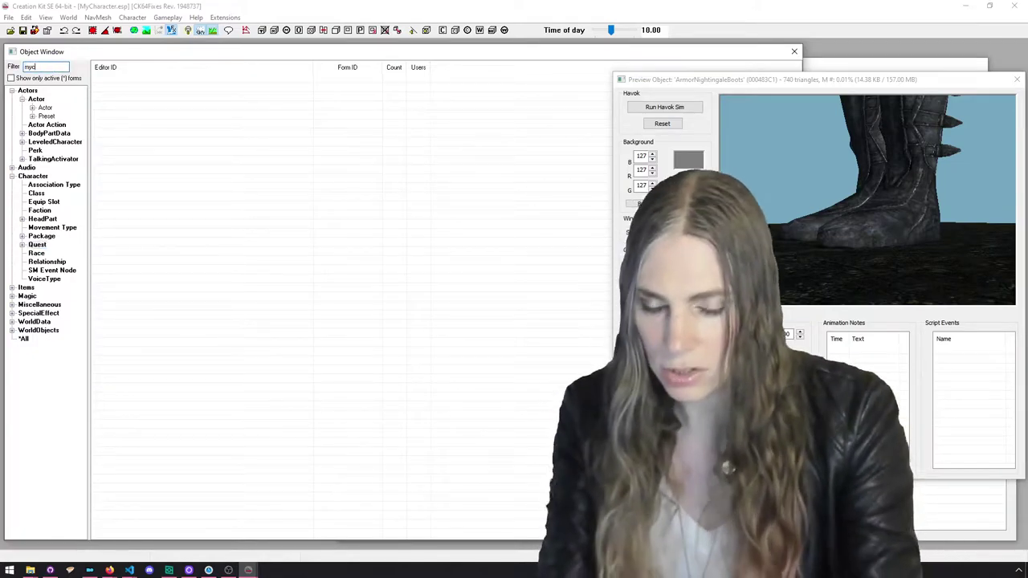
click(120, 80)
double_click(122, 80)
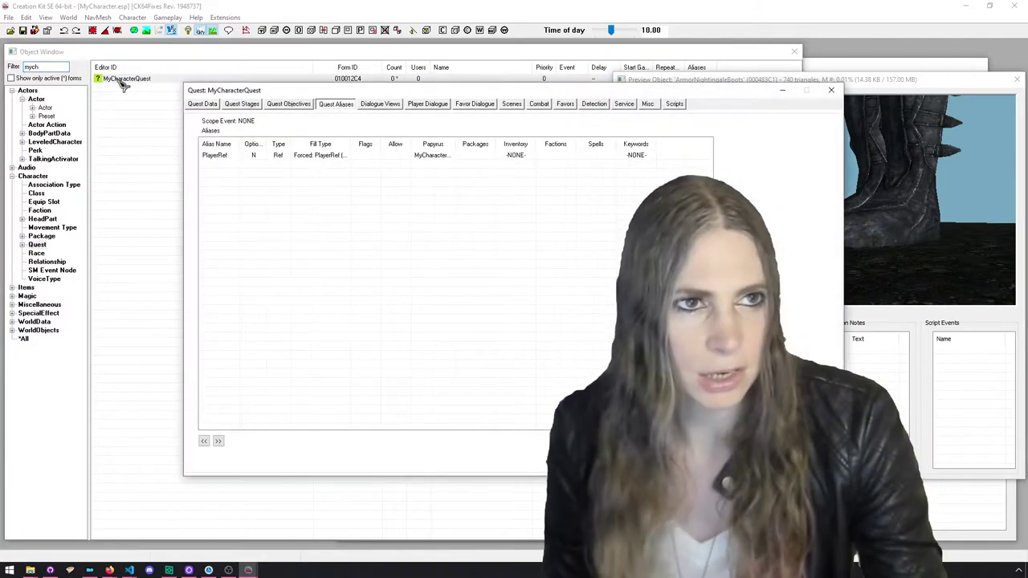
double_click(272, 156)
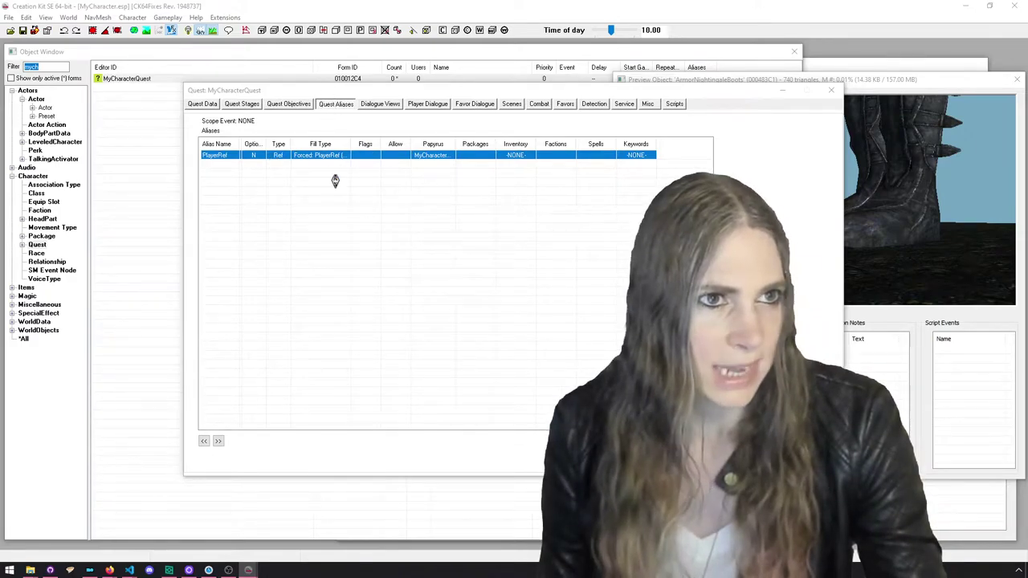
double_click(347, 155)
Open the source of MyCharacterPlayerScript for editing from the alias's script list
click(712, 108)
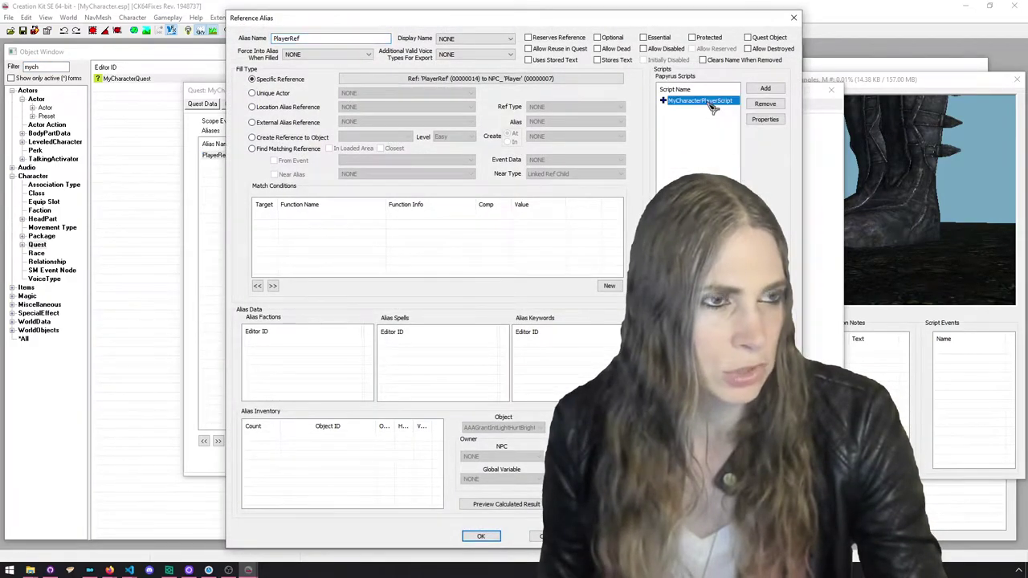
right_click(708, 104)
click(757, 163)
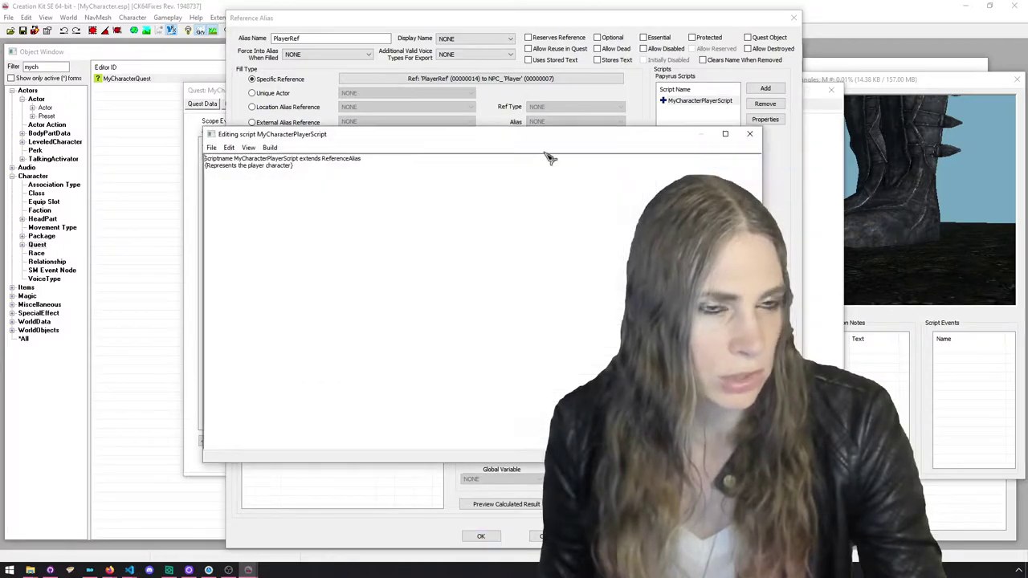
Copy the entire MyCharacterPlayerScript source and paste it into a new Notepad document with enlarged text
drag(884, 73, 835, 122)
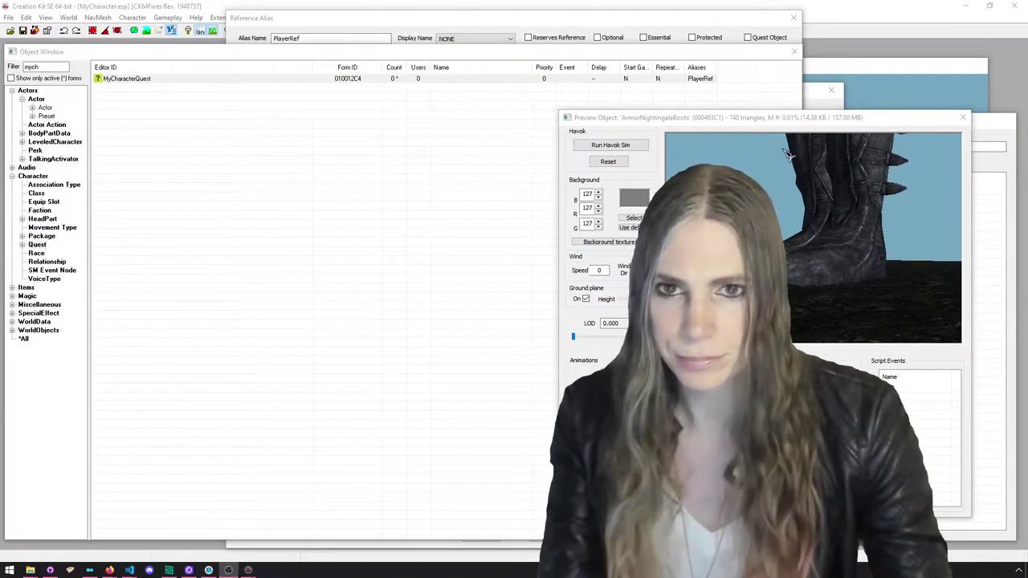
key(alt+Tab)
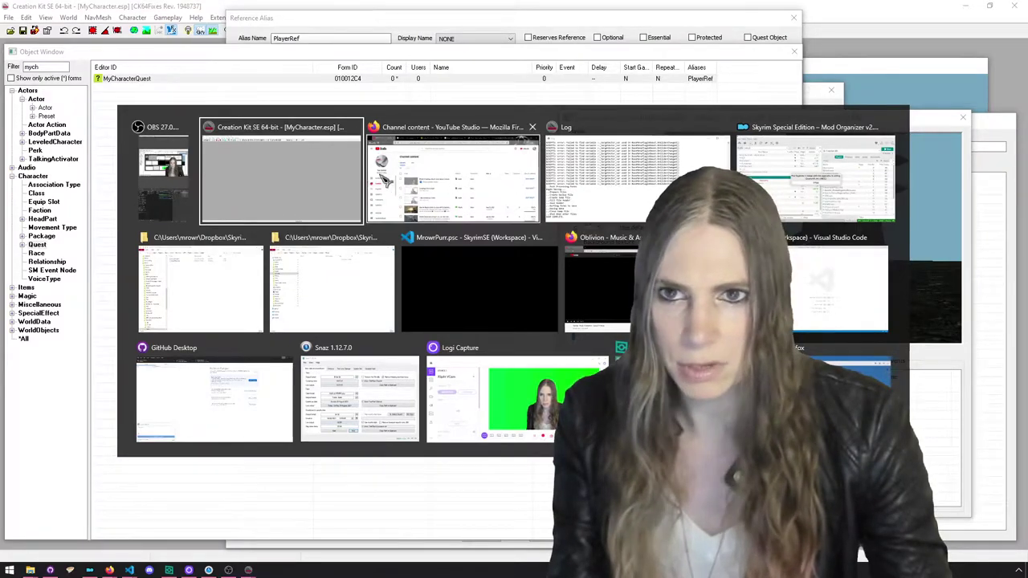
click(342, 175)
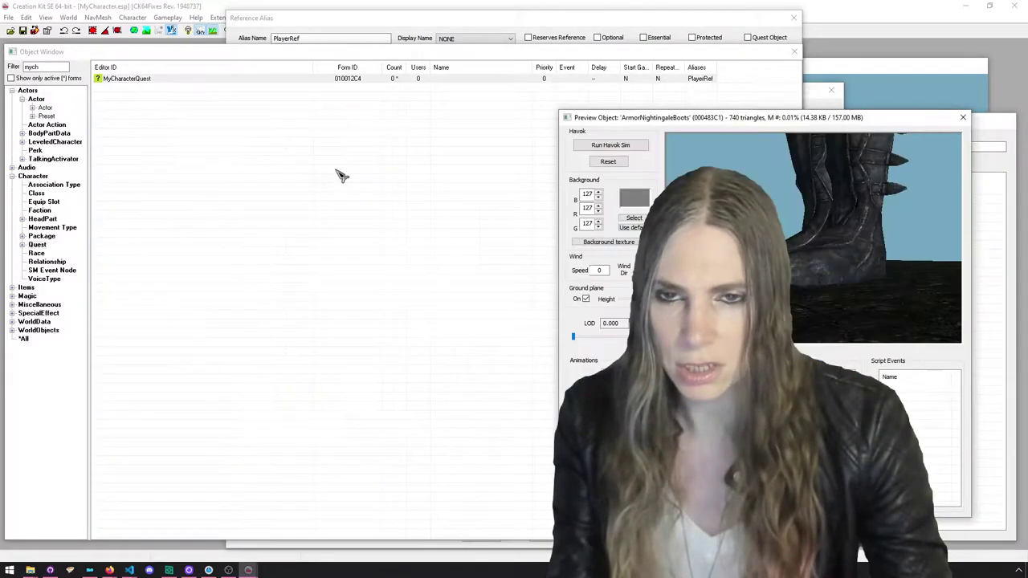
click(829, 109)
key(ctrl+a)
key(ctrl+c)
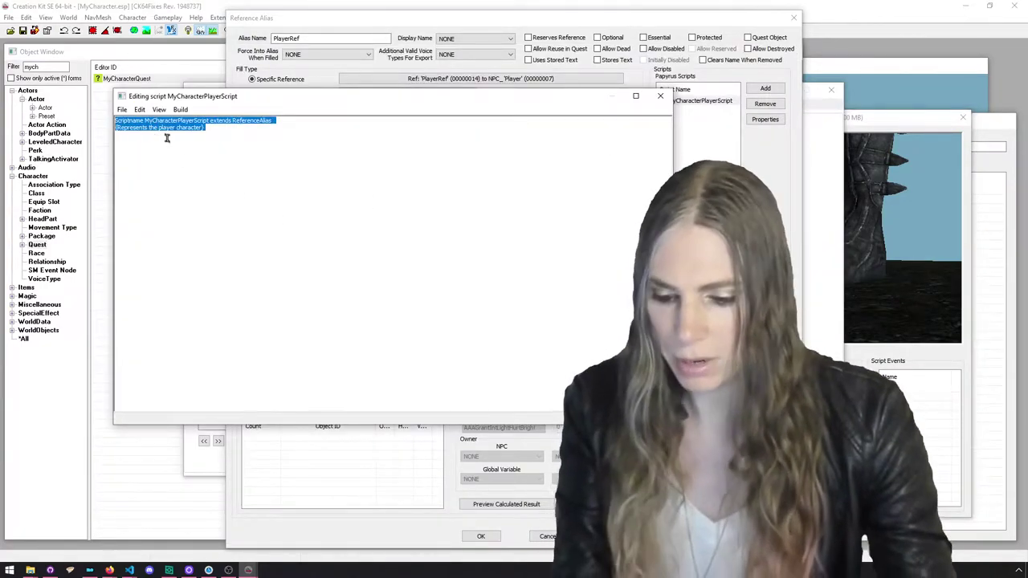
key(super)
text(notepad)
key(Return)
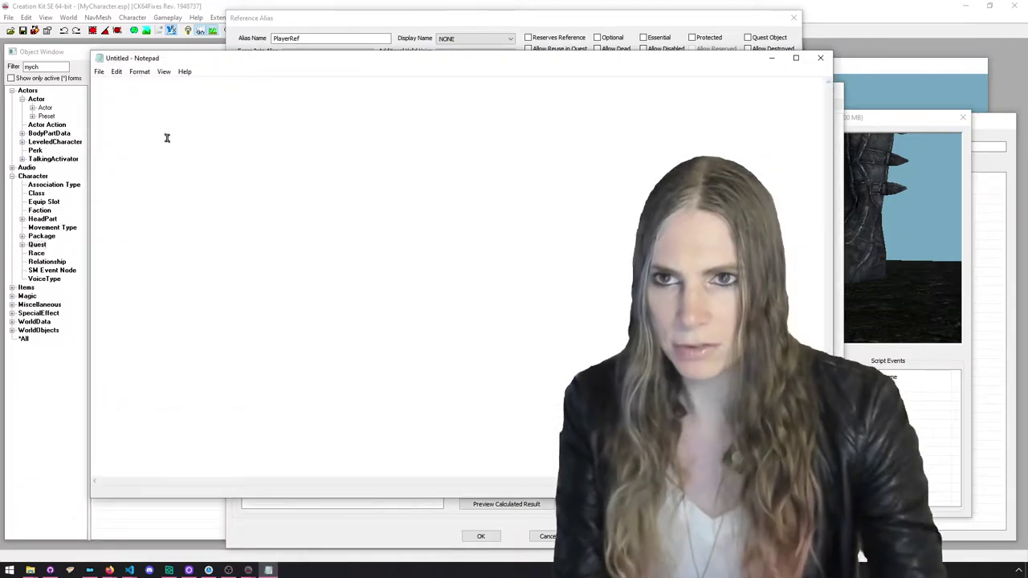
key(ctrl+v)
ctrl+scroll(167, 138, up, 3)
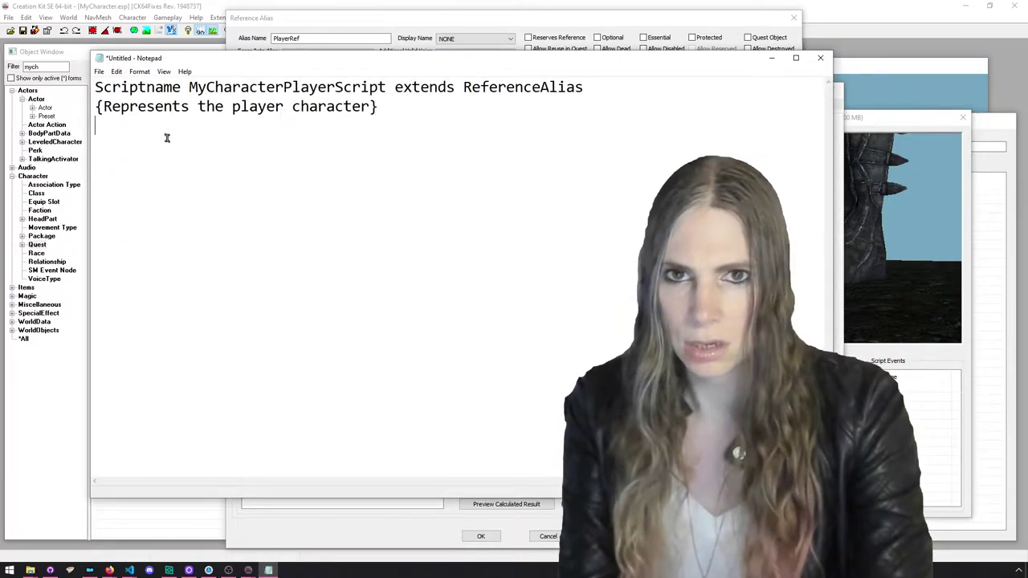
ctrl+scroll(167, 138, up, 4)
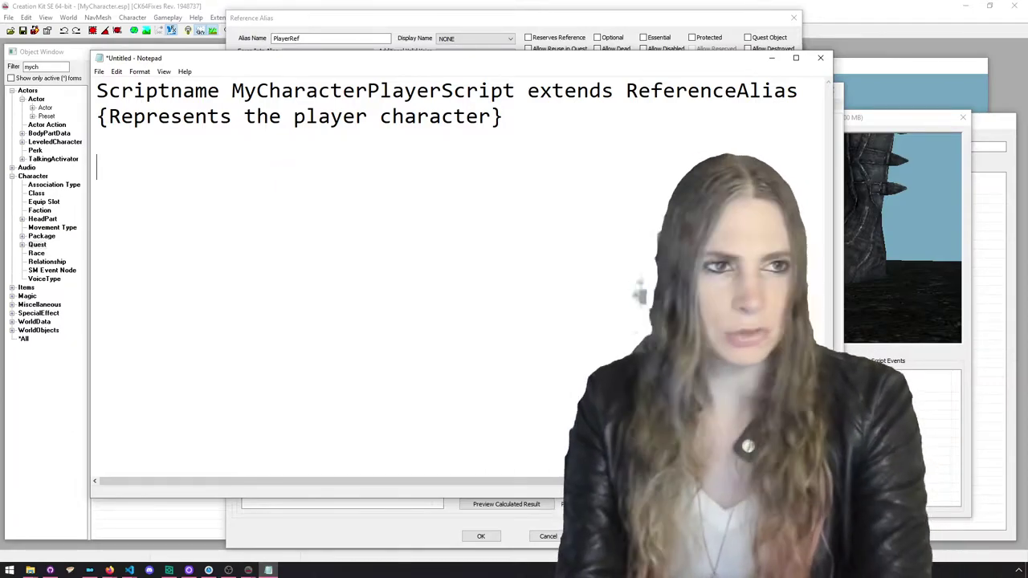
Write an empty OnInit() event block closed with endEvent below the script's documentation line
drag(302, 61, 211, 19)
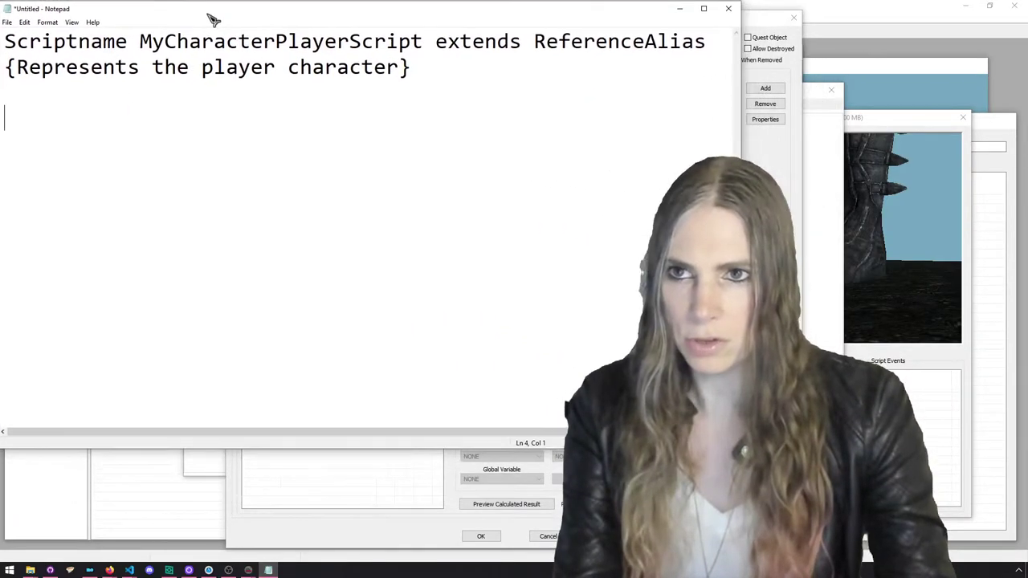
text(event )
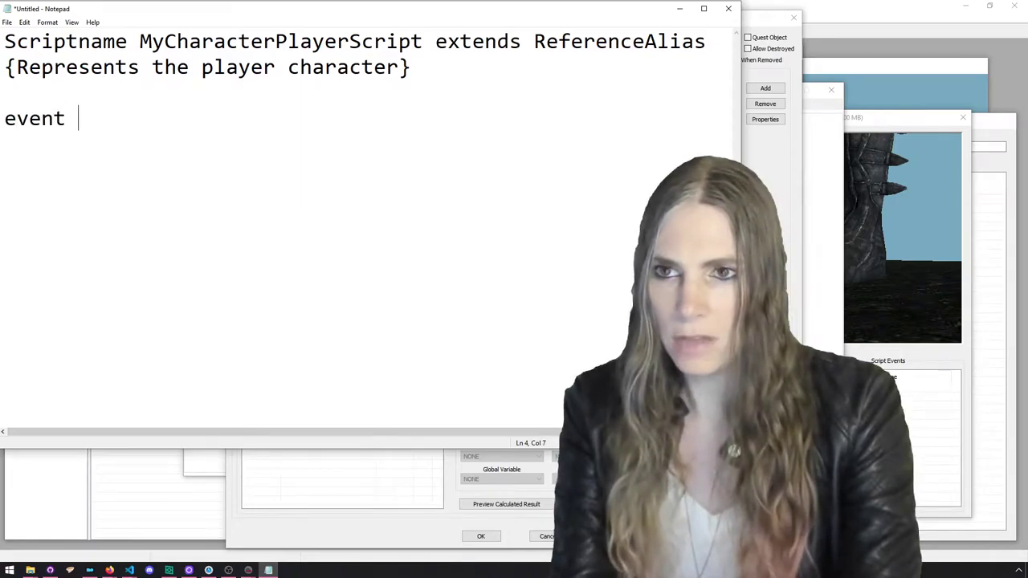
text(OnInit() 	 )
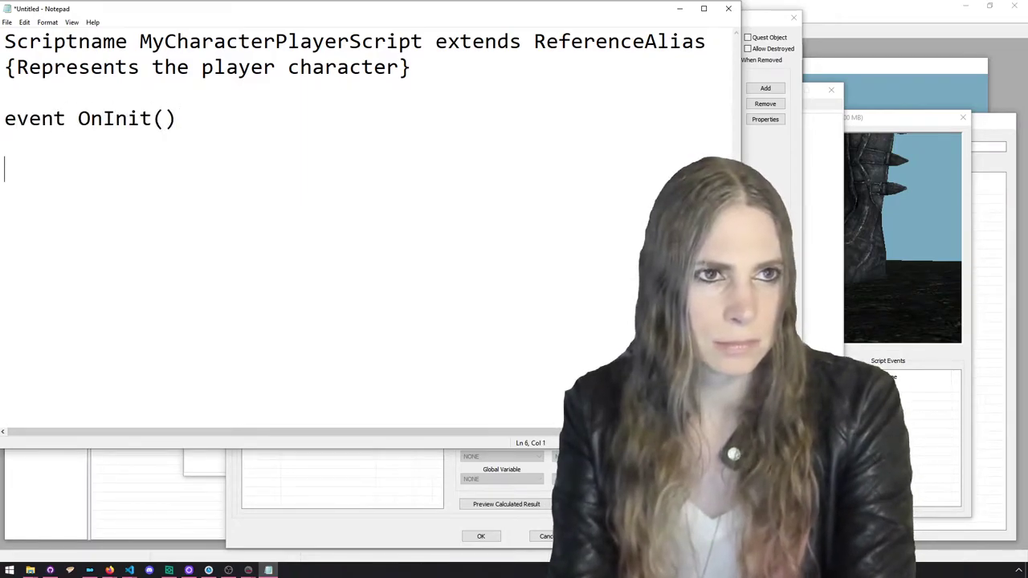
text(endEvent)
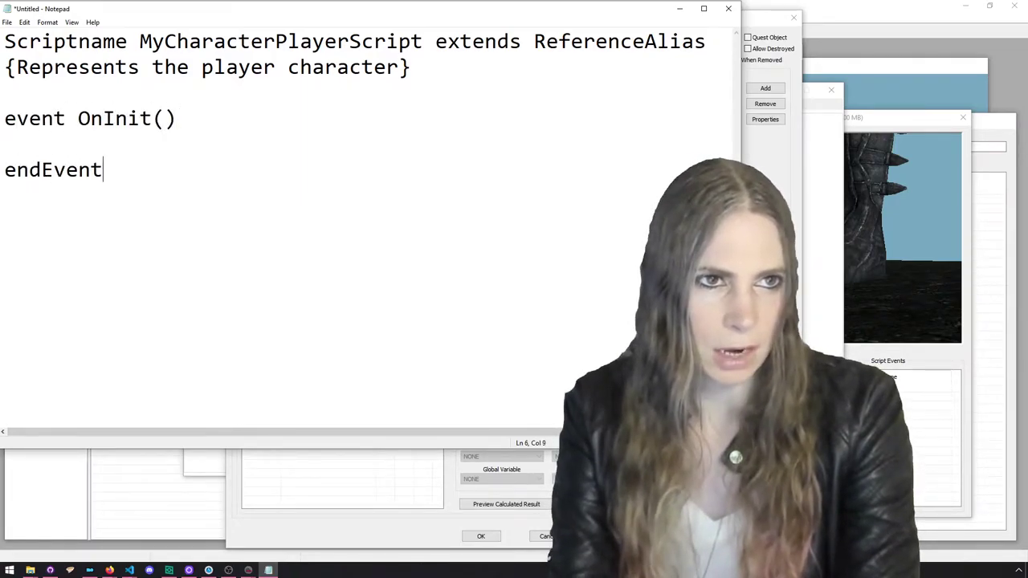
Indent the empty line inside the OnInit event and respell the script's opening keyword as scriptName
key(Up)
key(Tab)
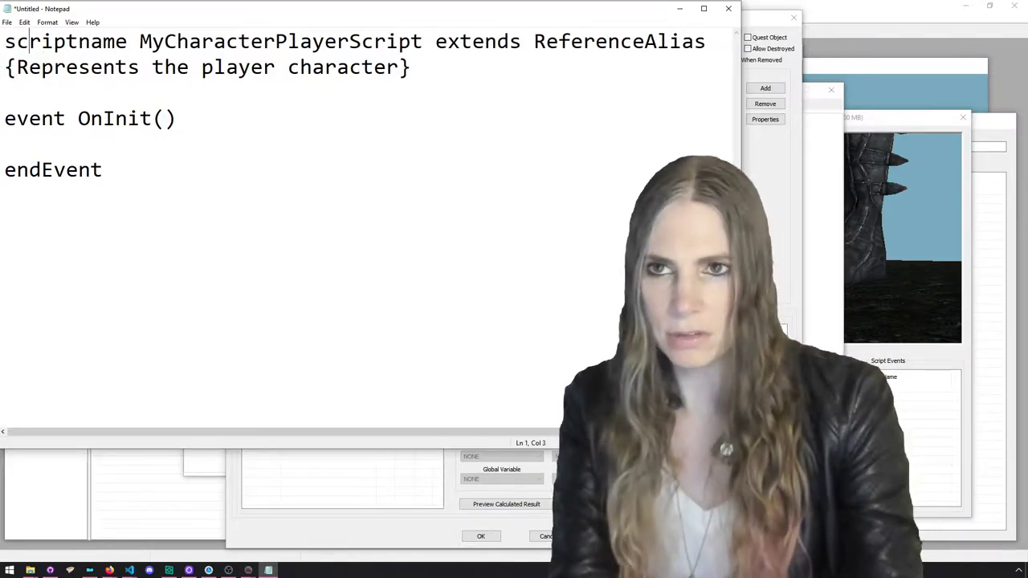
text(=)
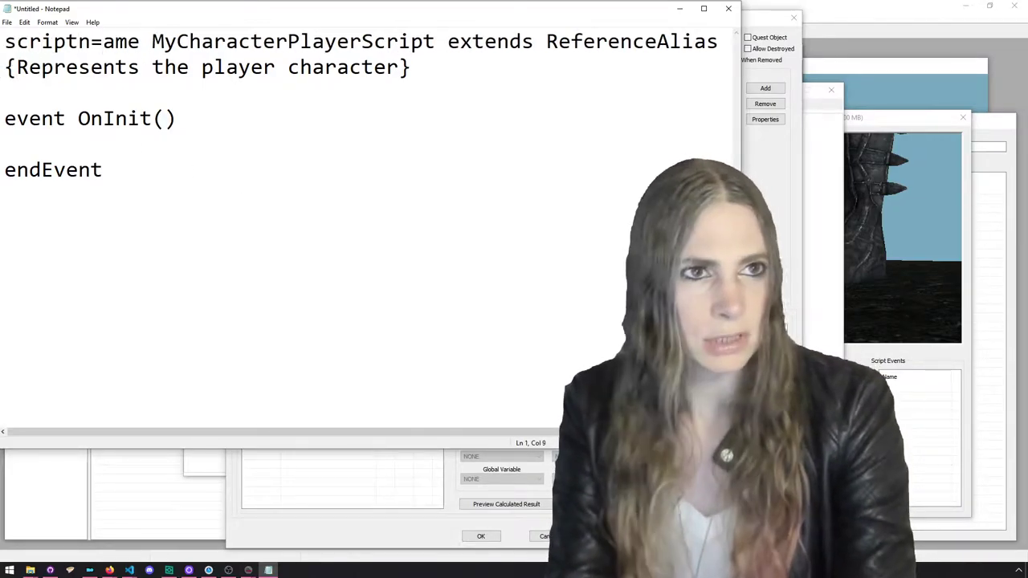
key(BackSpace)
key(BackSpace)
text(N)
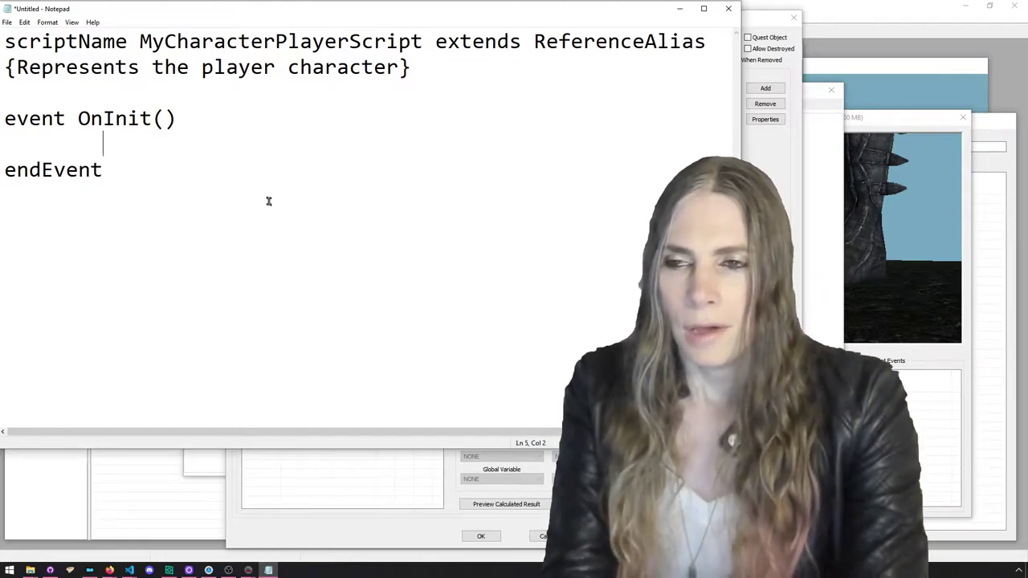
Declare a Form variable named boots inside OnInit, assigned to Game.GetForm(0x) with the hexadecimal ID still missing
text(Form b)
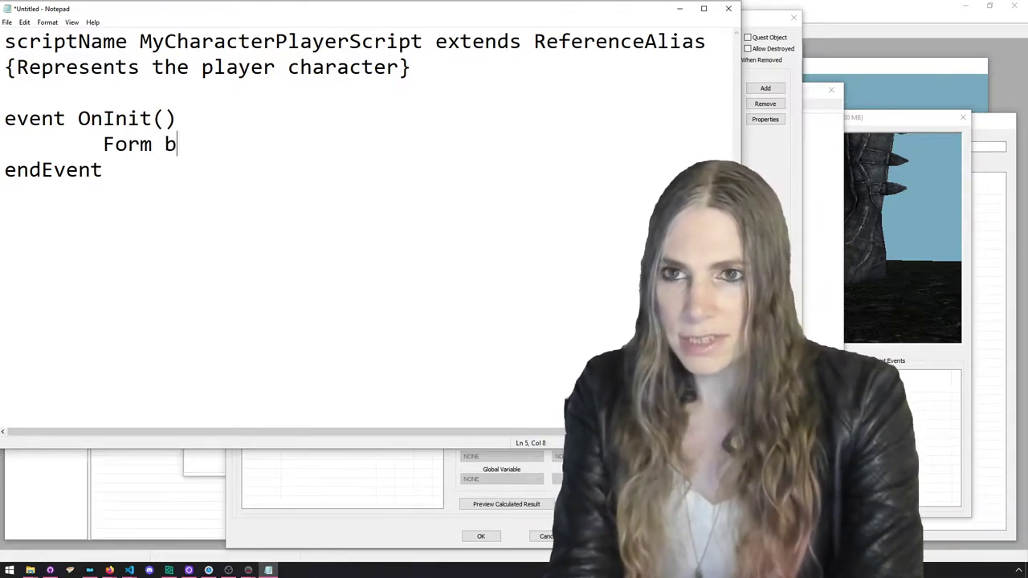
text(oots = )
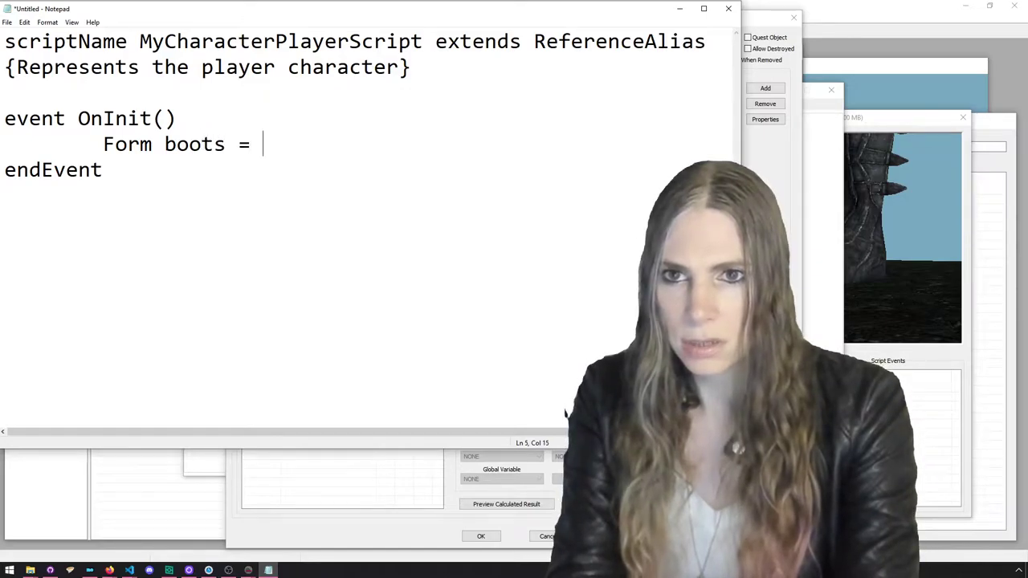
text(Game.GetFo)
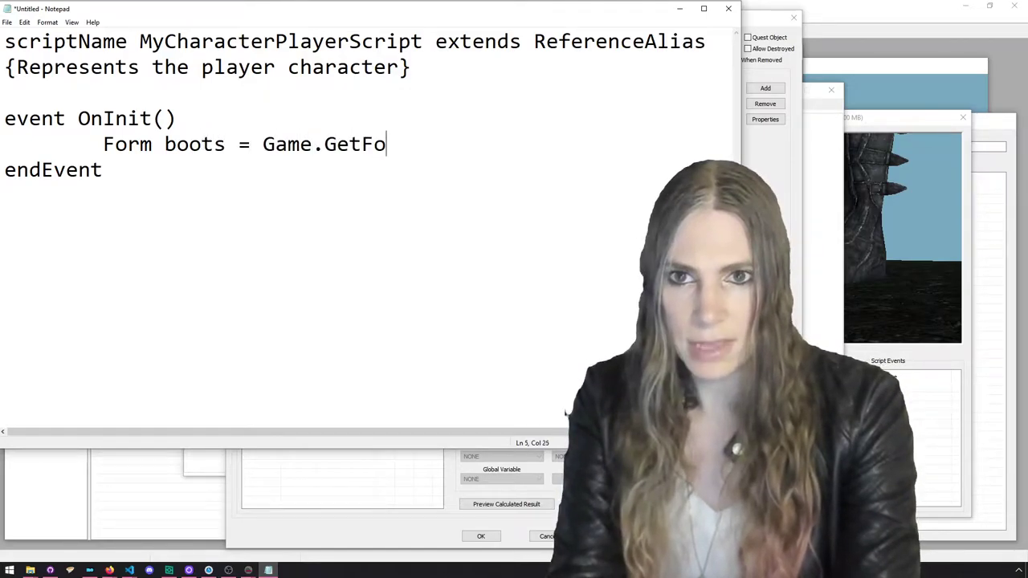
text(rm()0x)
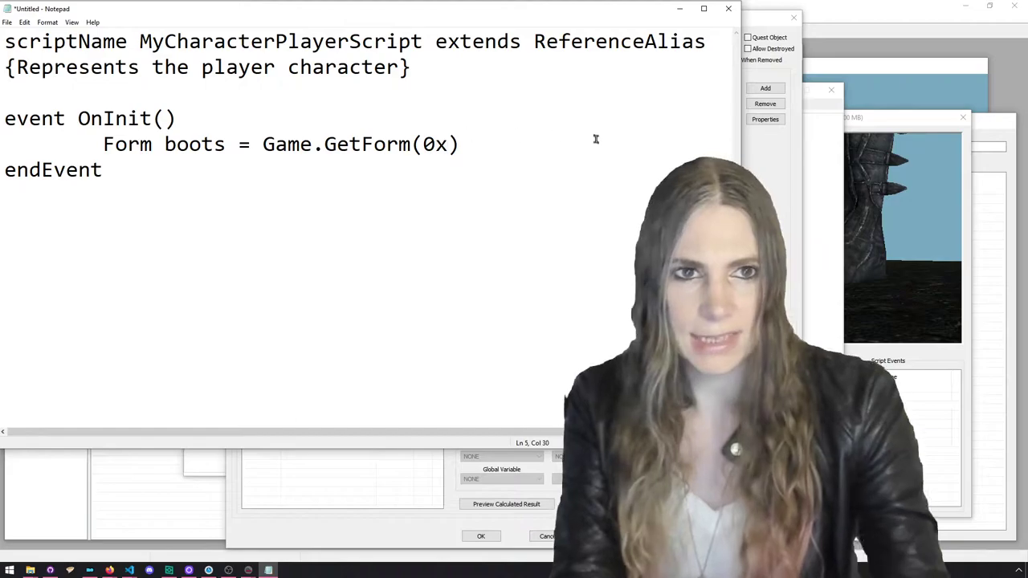
Complete the GetForm call with the ArmorNightingaleBoots form ID 483c1 from the Creation Kit preview, and add a new line below it
drag(912, 121, 989, 168)
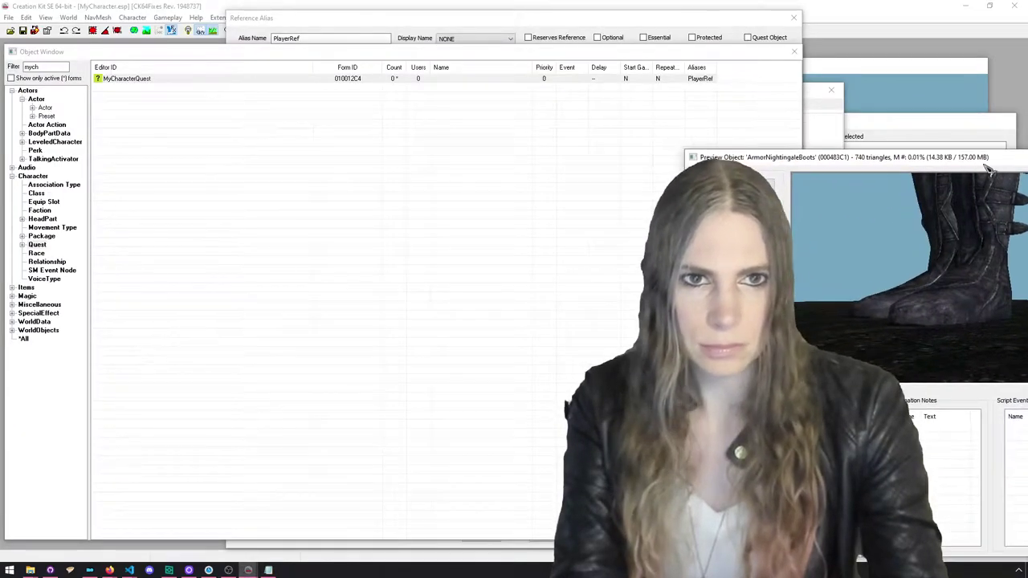
key(alt+Tab)
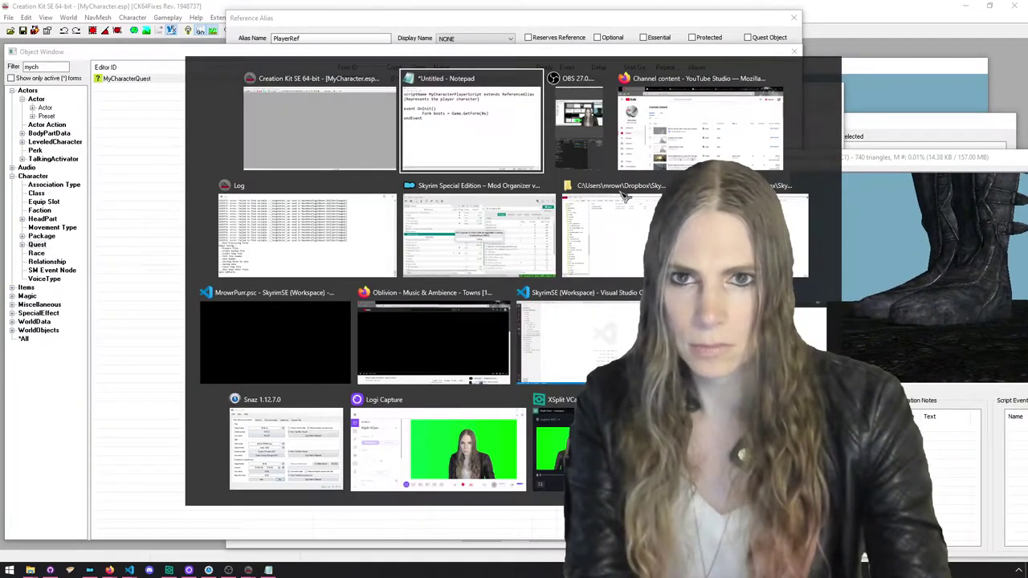
click(464, 167)
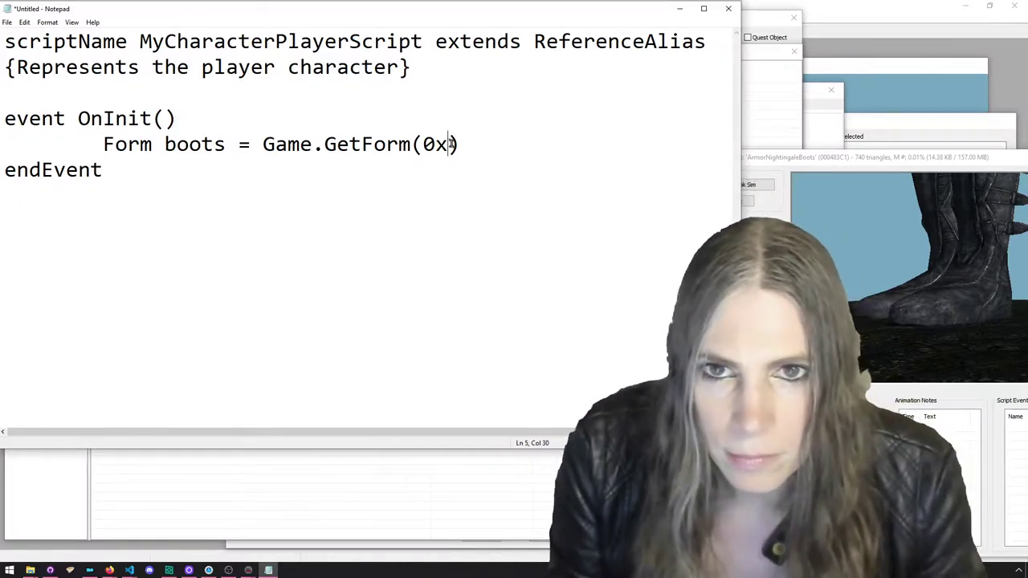
text(48)
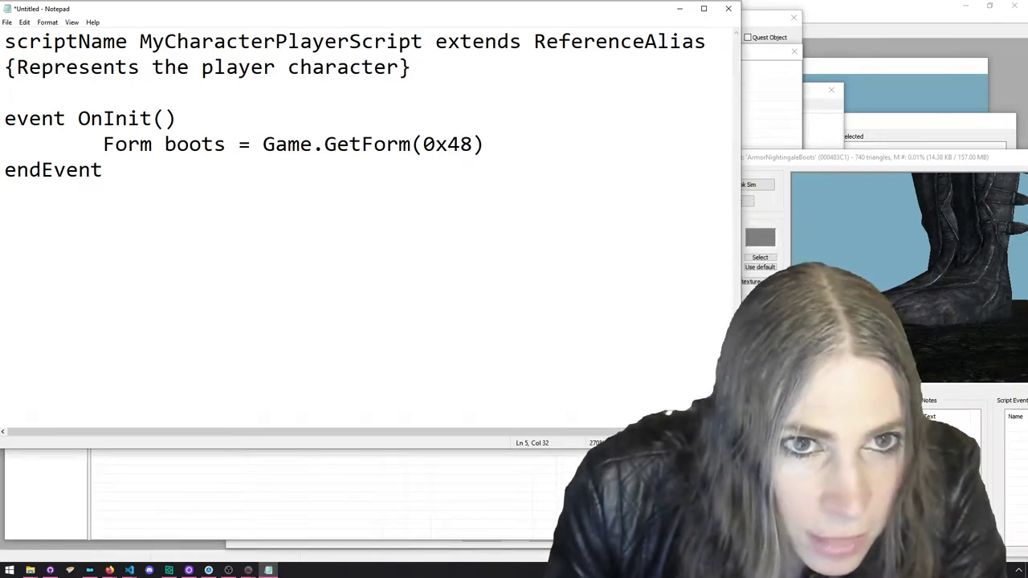
text(3c)
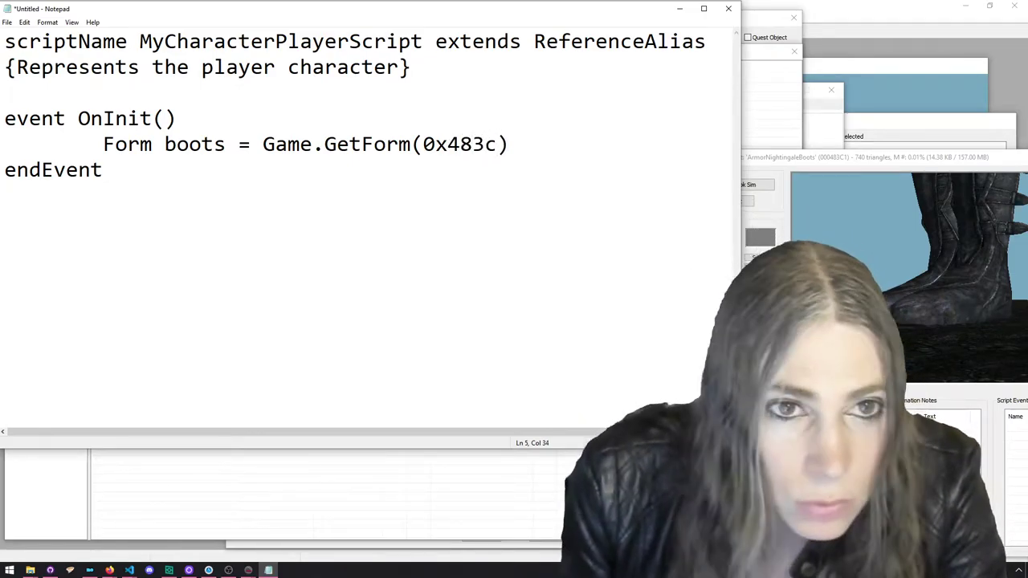
text(1)
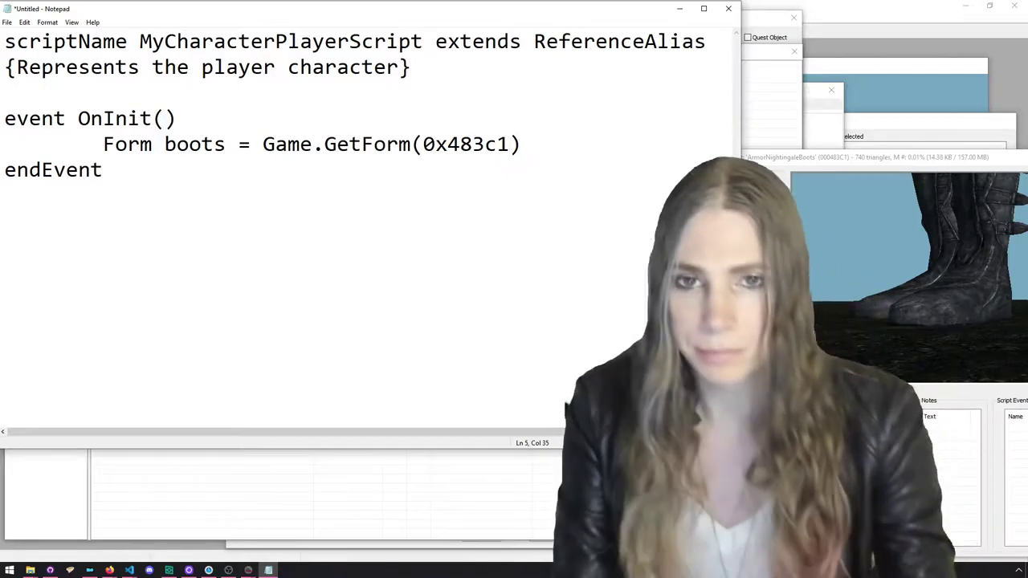
key(End)
key(Return)
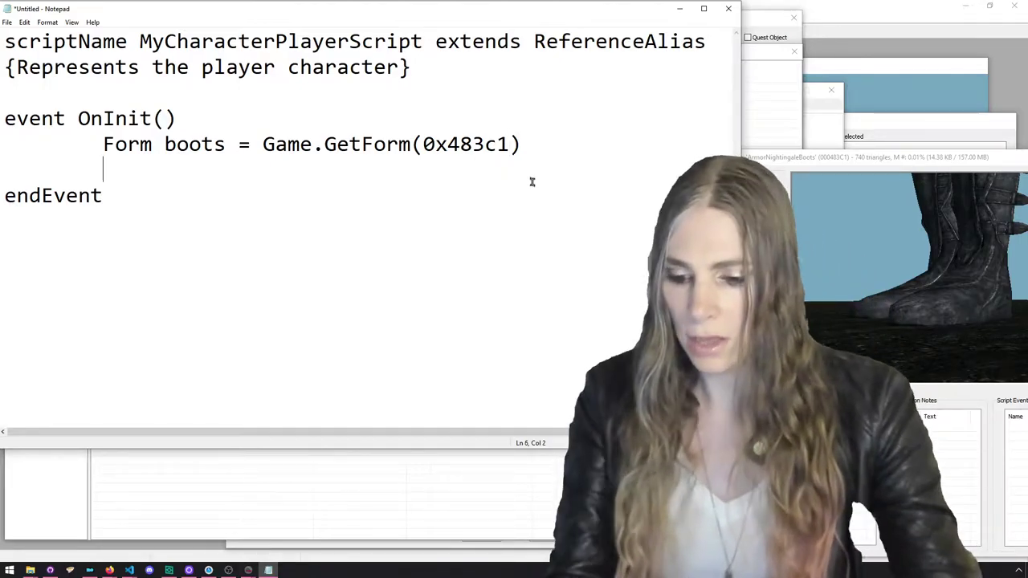
drag(838, 168, 646, 113)
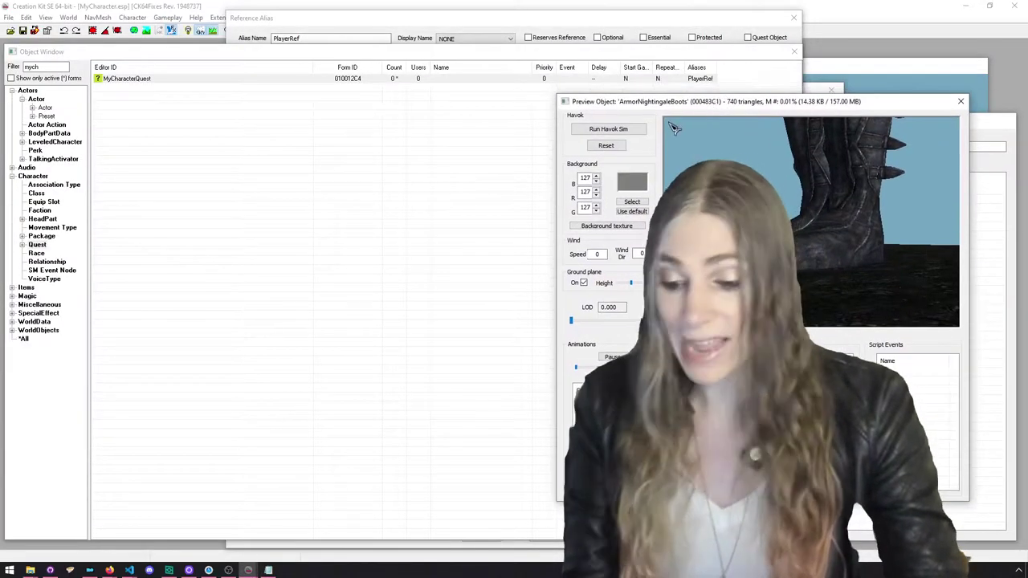
key(alt+Tab)
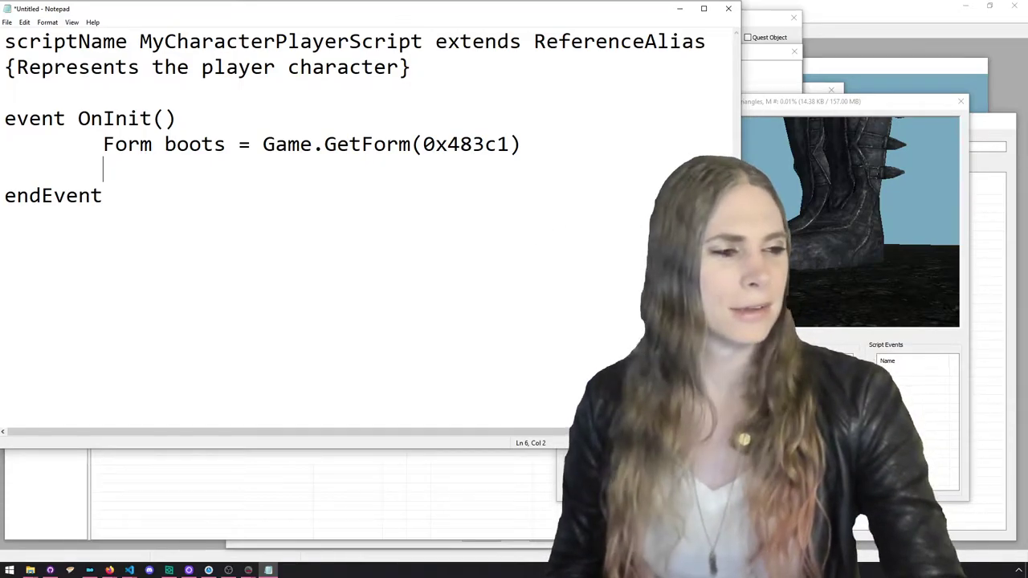
Copy GetActorReference() from the browser's ReferenceAlias Script page and write GetActorReference().EquipItem(boots) below the boots declaration in Notepad
key(alt+Tab)
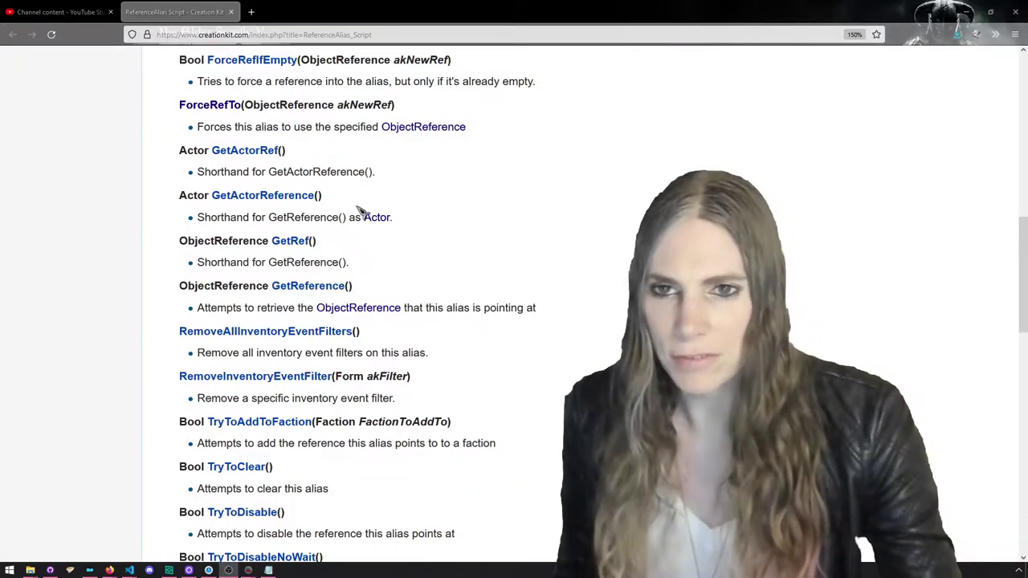
drag(323, 196, 218, 207)
key(ctrl+c)
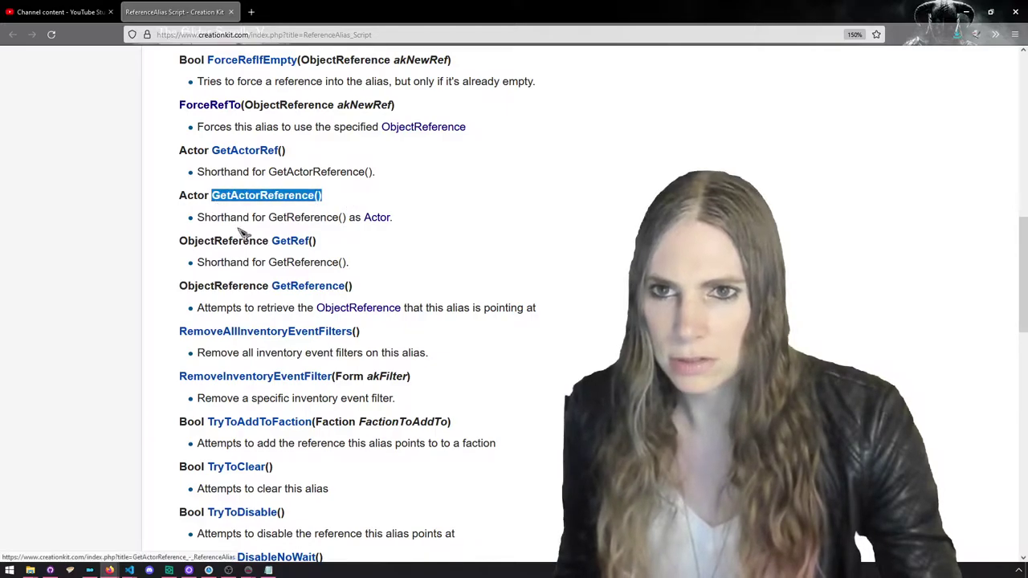
double_click(712, 23)
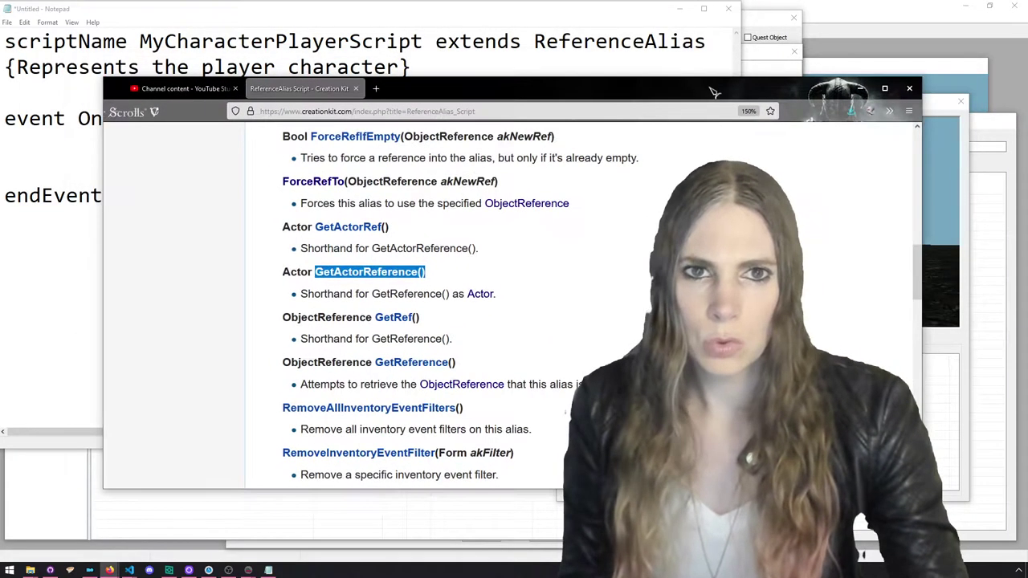
key(alt+Tab)
click(340, 168)
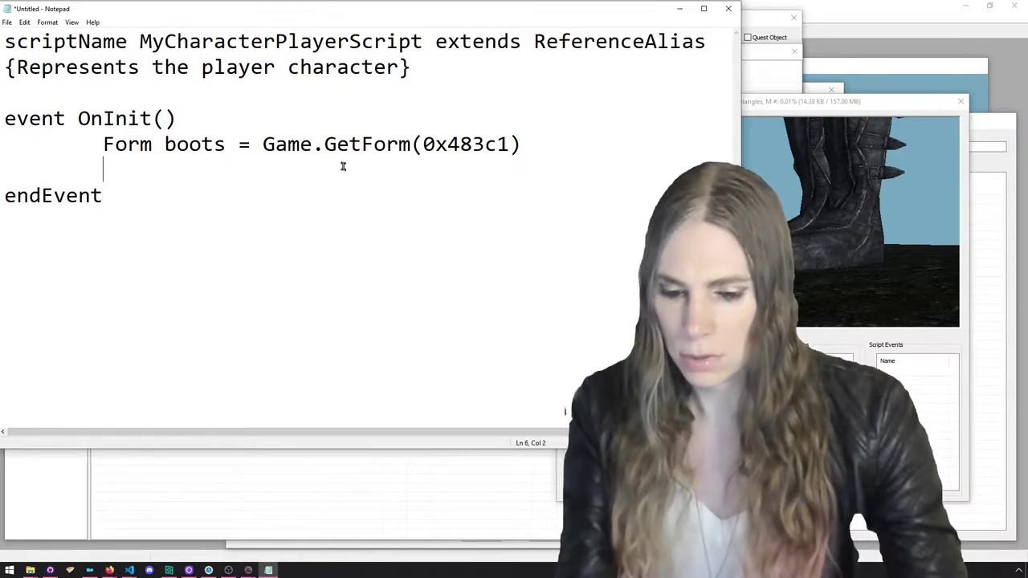
key(ctrl+v)
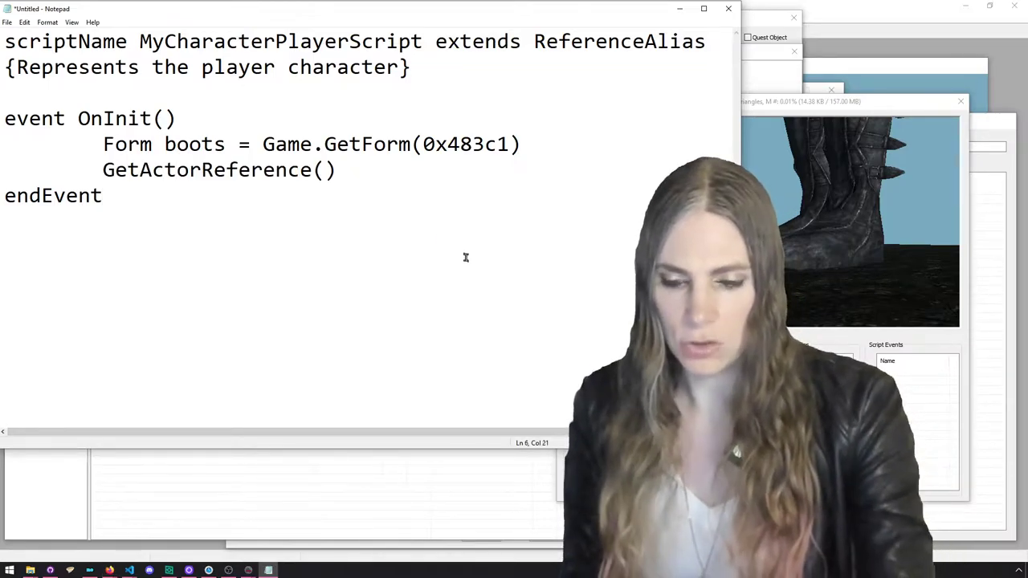
text(.Equ)
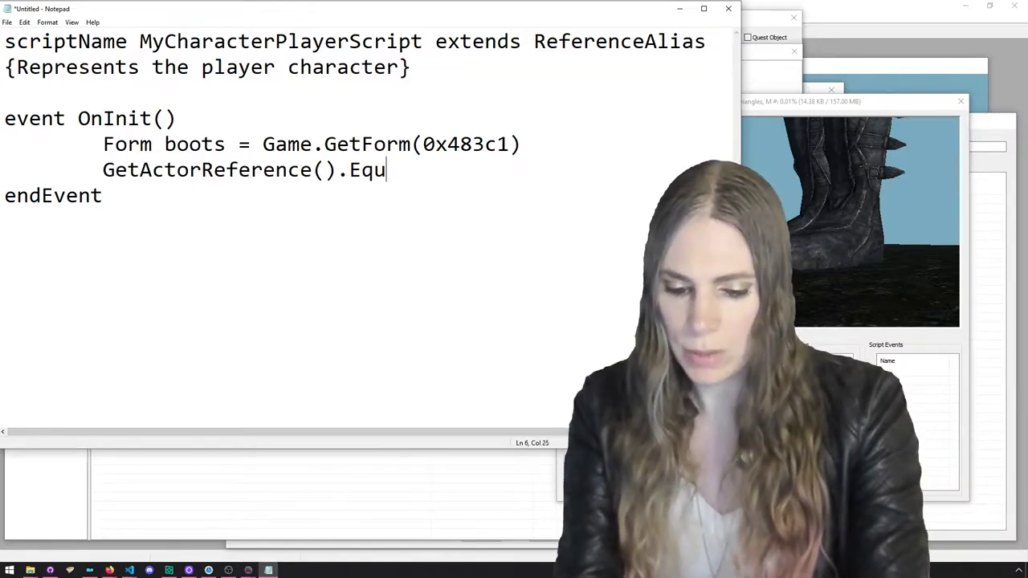
text(ipItem(boots)
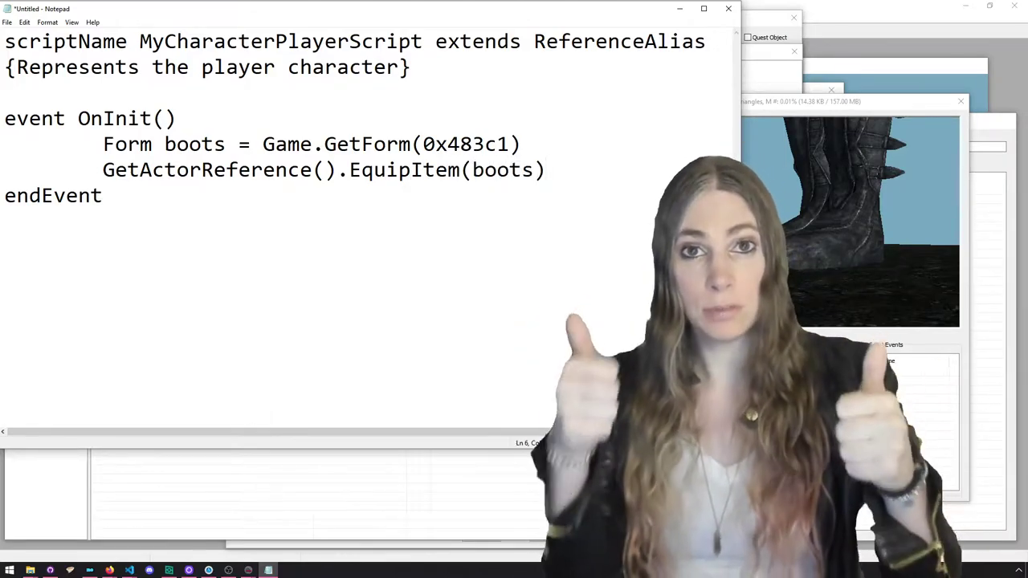
drag(408, 286, 2, 48)
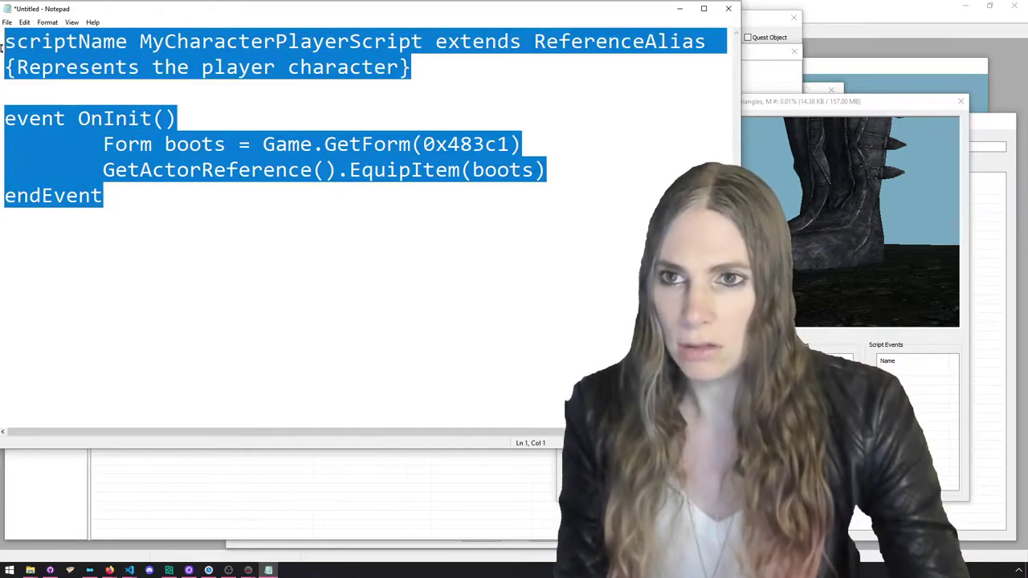
right_click(43, 152)
click(88, 184)
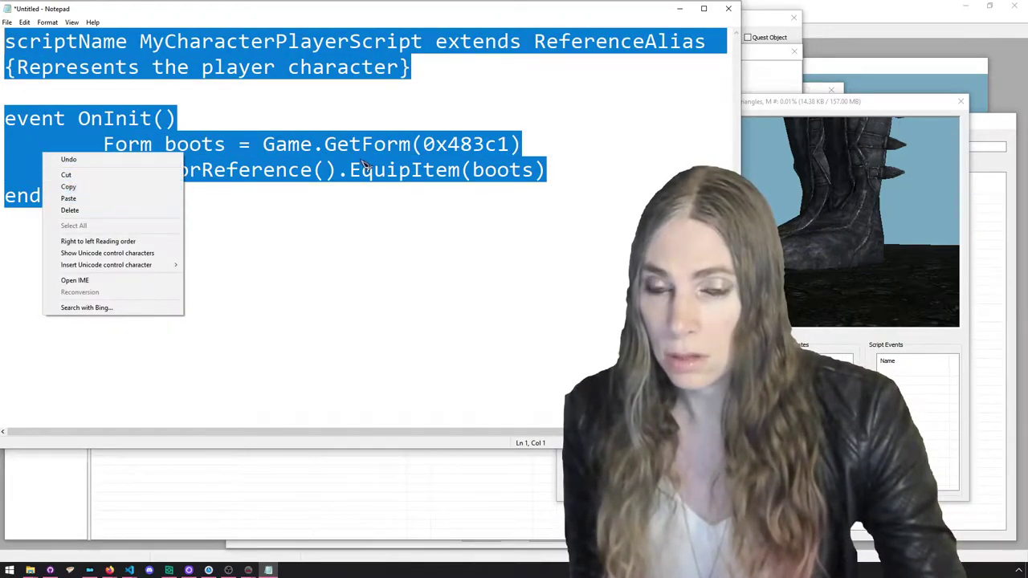
click(435, 146)
Add the argument abSilent = true after boots in the EquipItem call, widening the Notepad window to fit the line
click(537, 171)
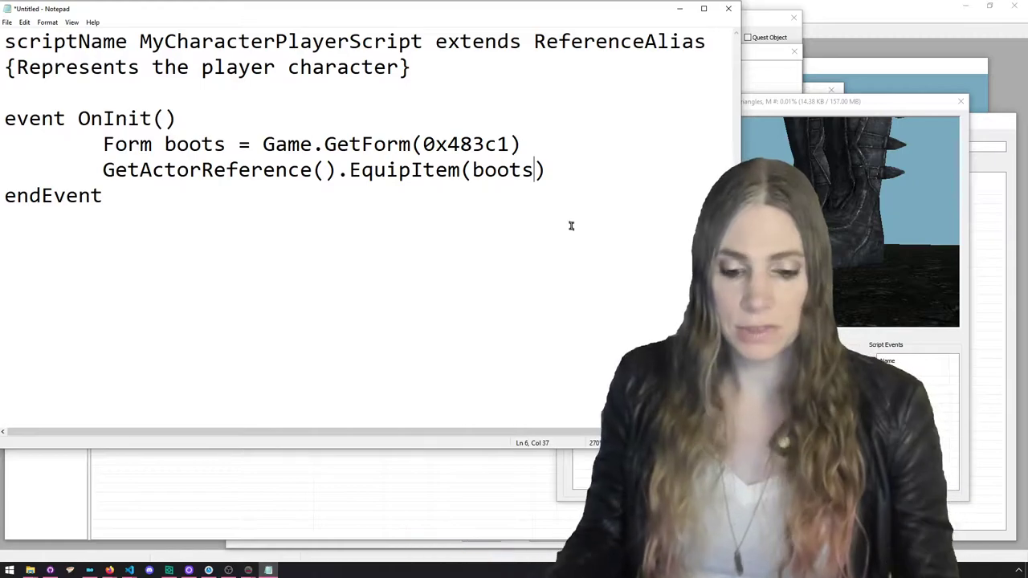
text(,)
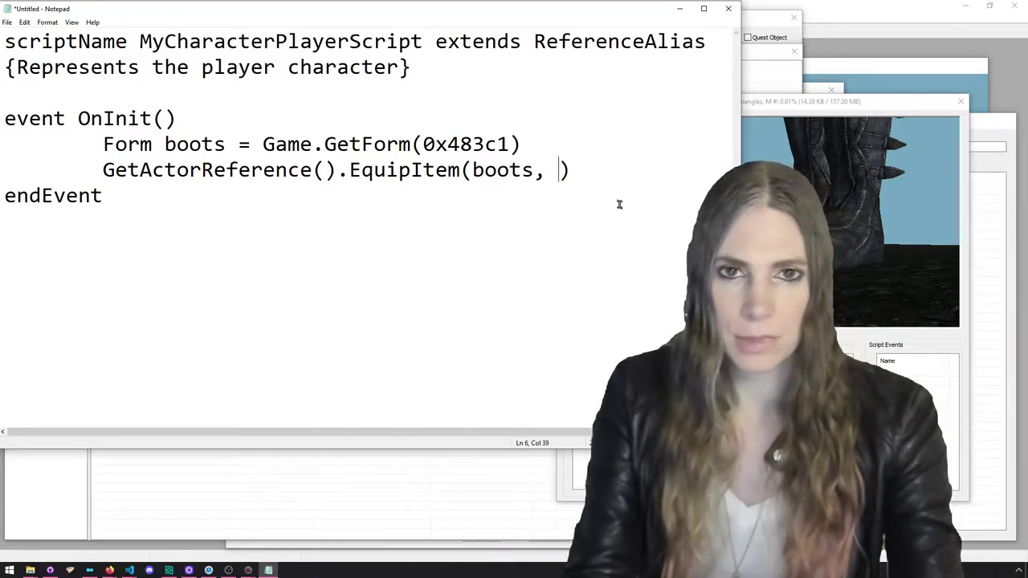
drag(739, 241, 913, 241)
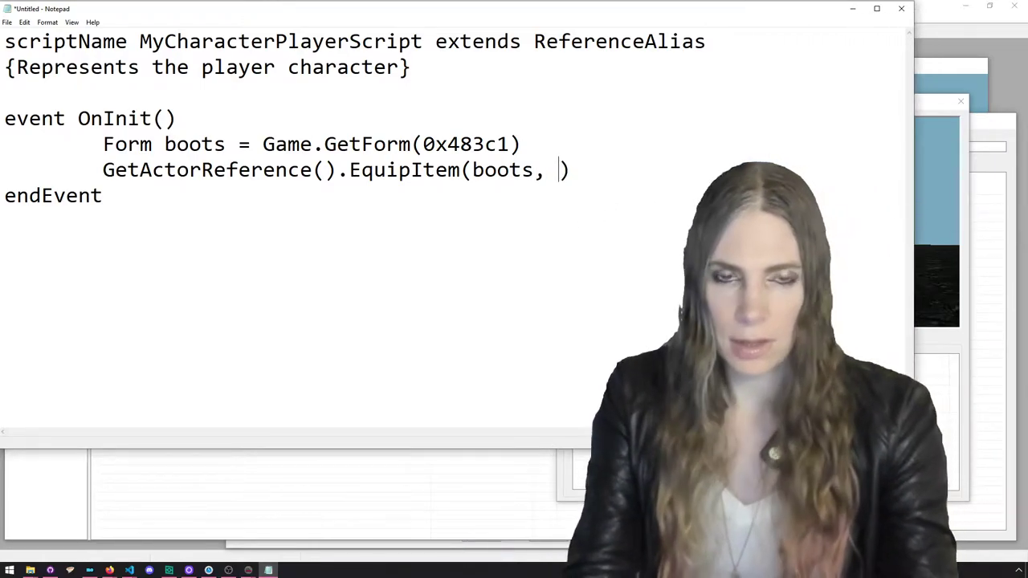
text(abSilent = tru)
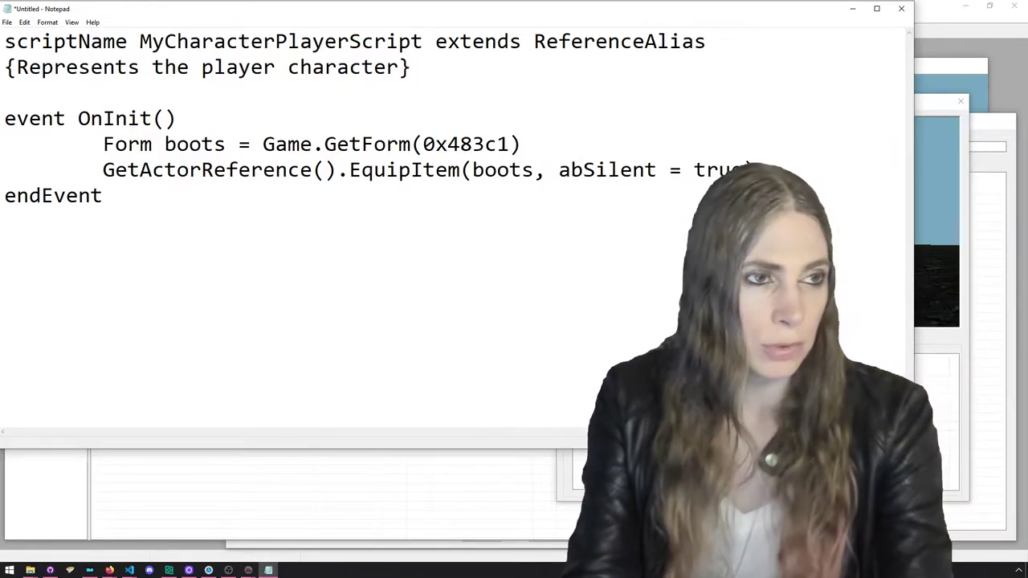
Copy the whole script from Notepad and replace the entire MyCharacterPlayerScript source in the Creation Kit's script editor with it
drag(105, 196, 3, 40)
right_click(47, 63)
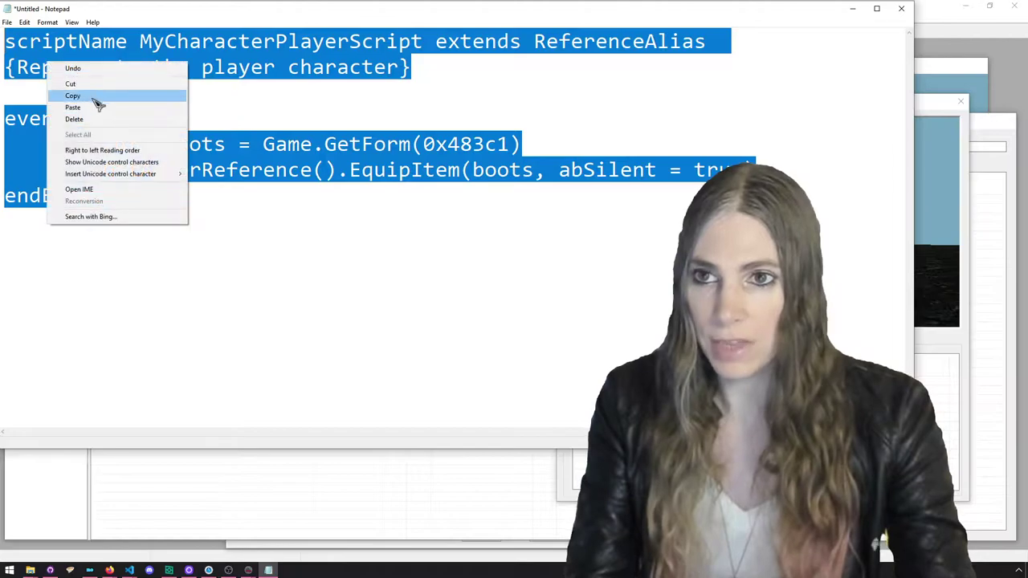
click(72, 95)
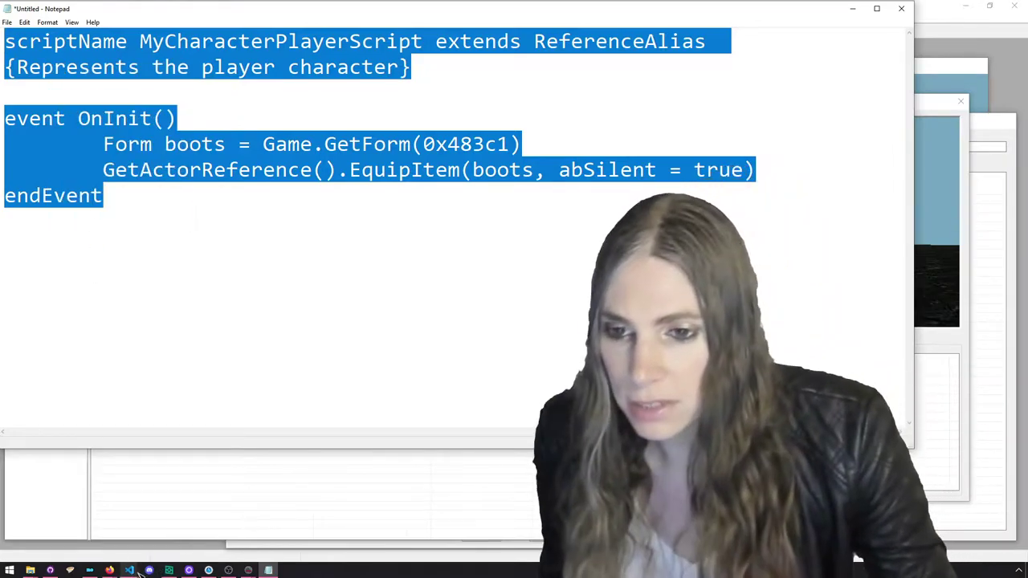
click(249, 570)
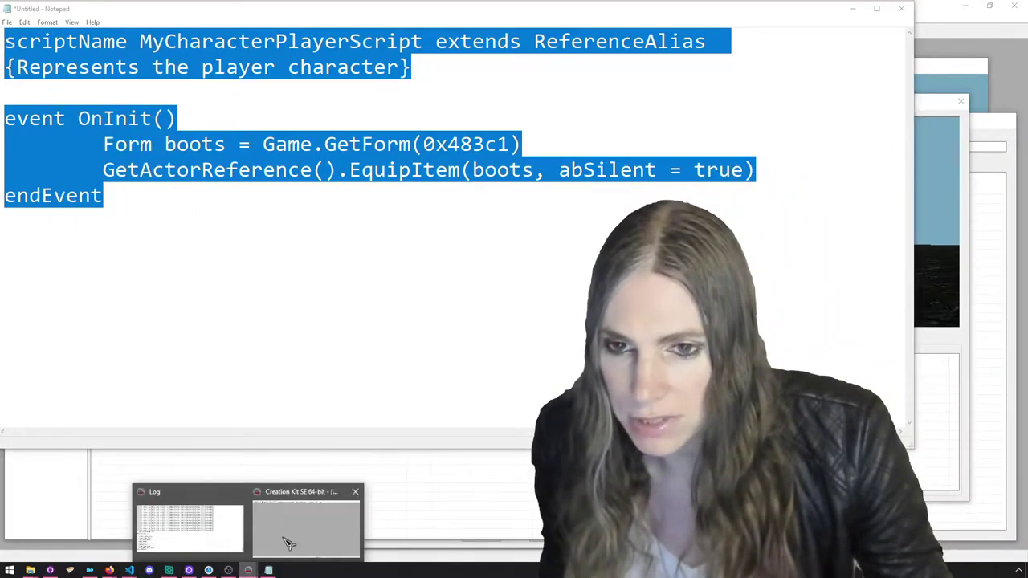
click(276, 526)
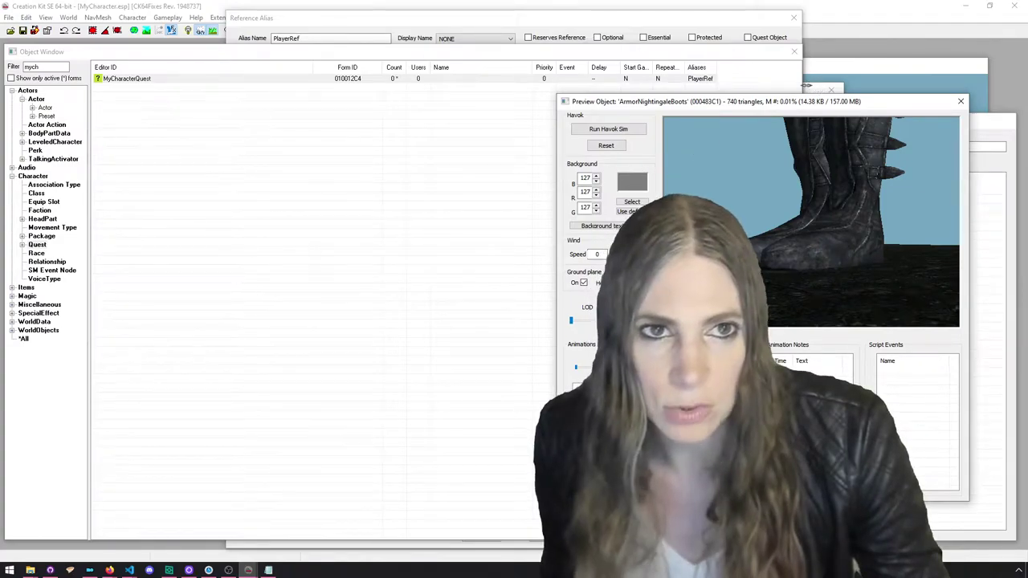
click(805, 85)
click(810, 89)
click(431, 184)
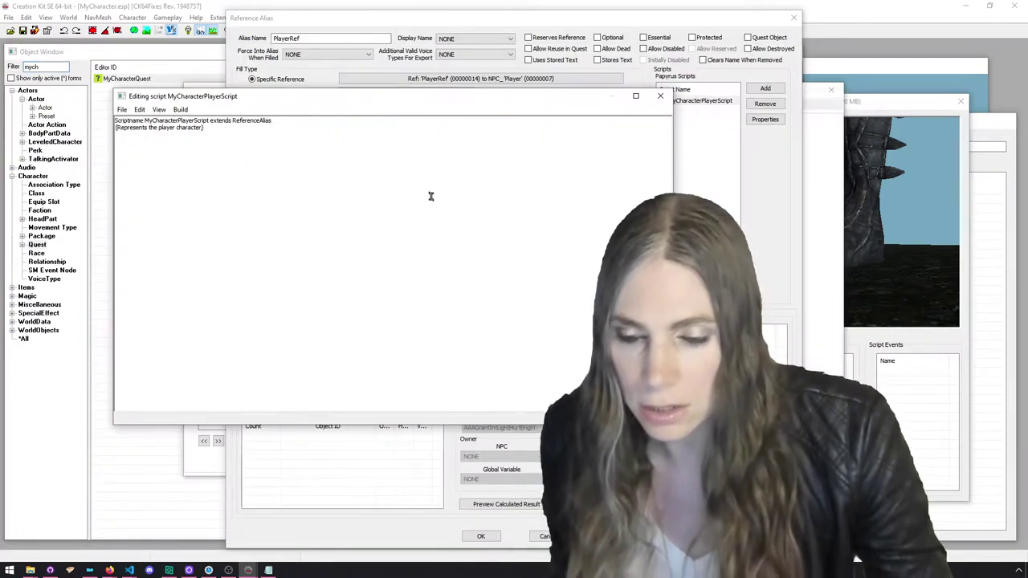
key(ctrl+a)
key(ctrl+v)
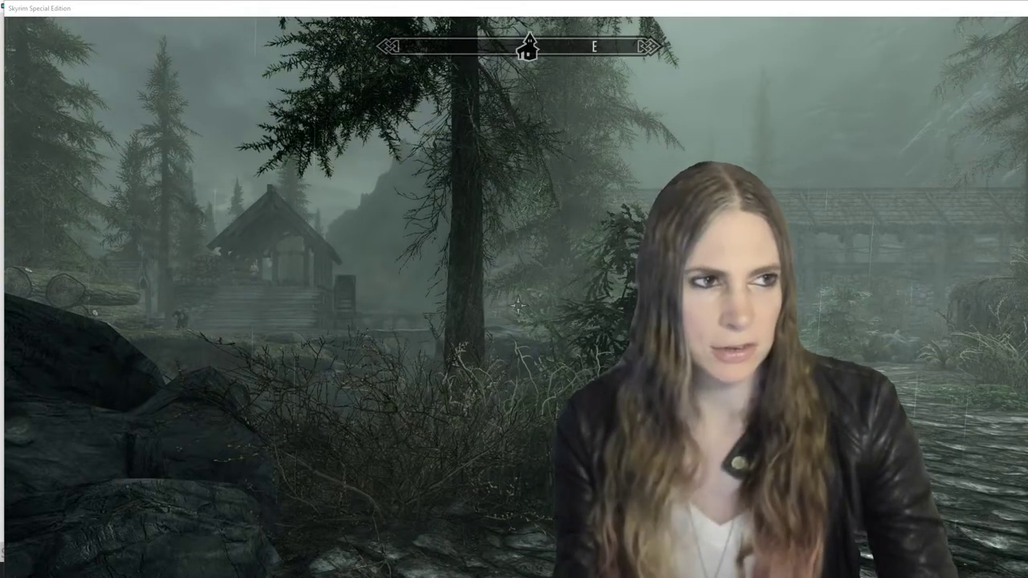
Switch the running game to third-person view and check the character's inventory and apparel for the Nightingale boots
key(r)
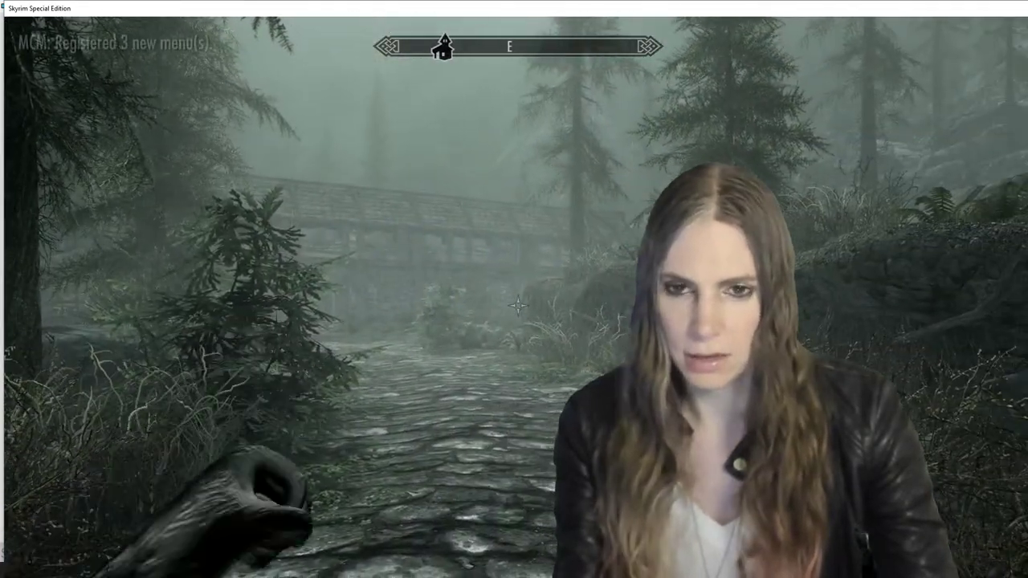
key(r)
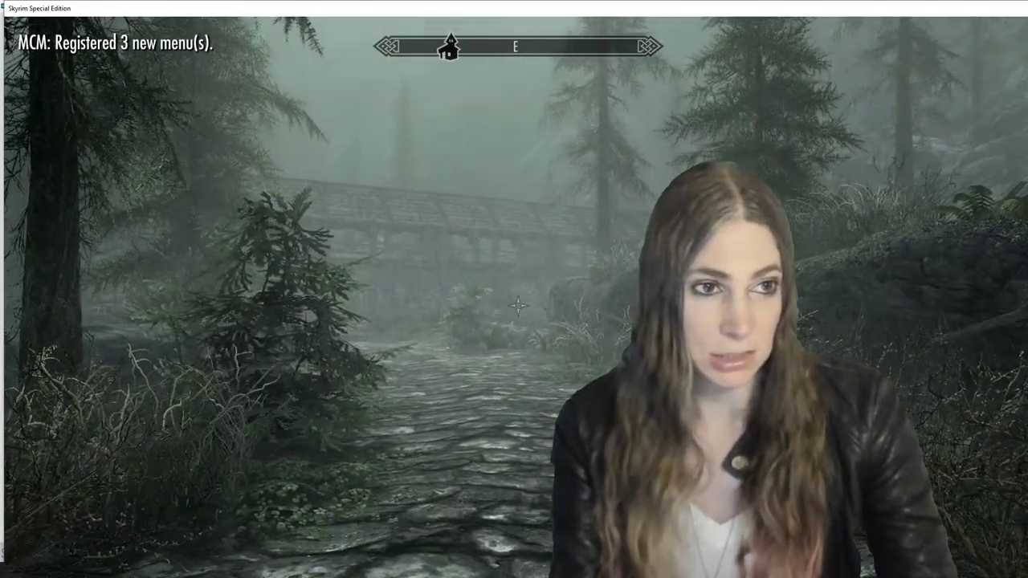
key(f)
key(w)
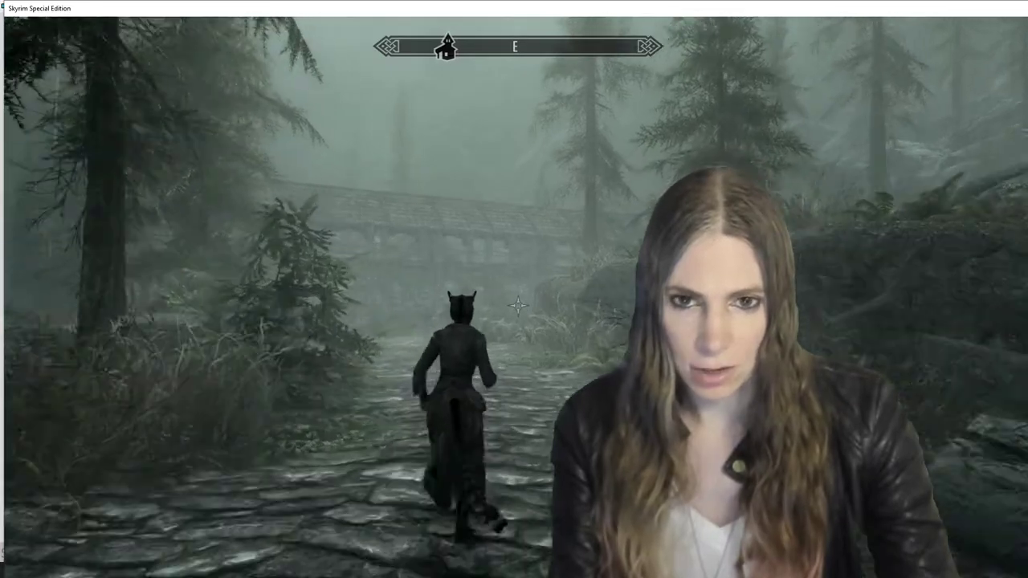
key(space)
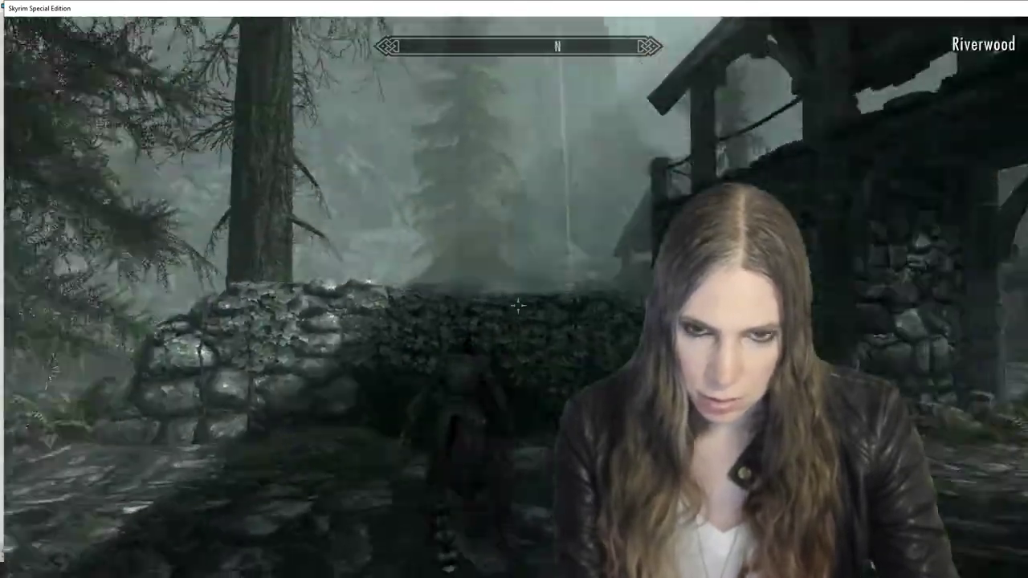
key(i)
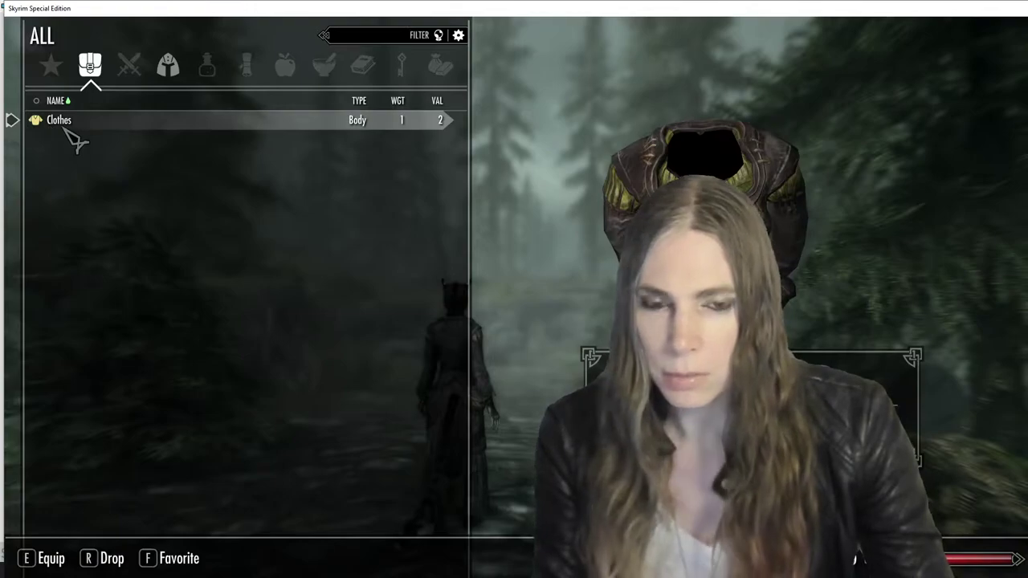
click(160, 71)
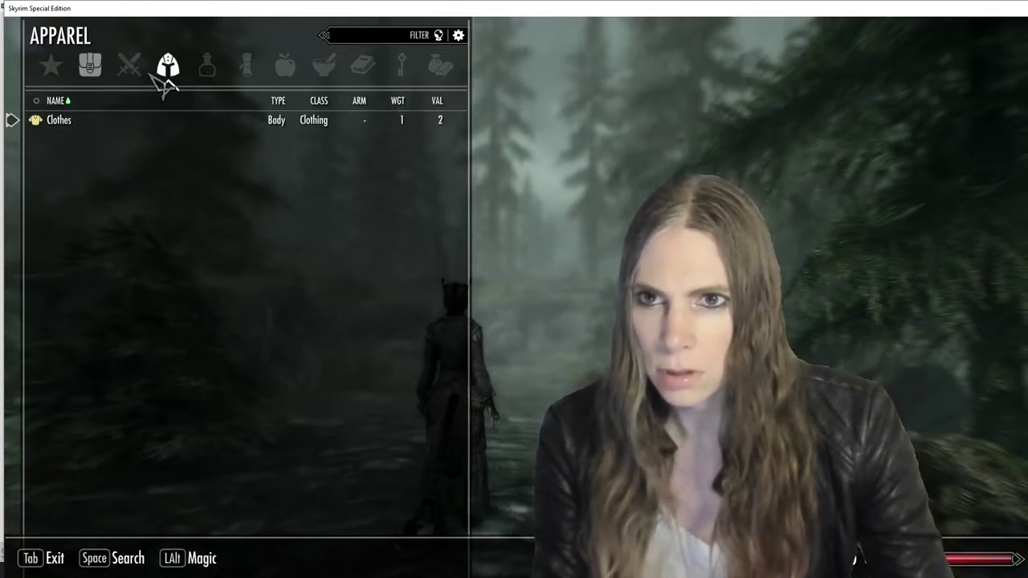
click(94, 71)
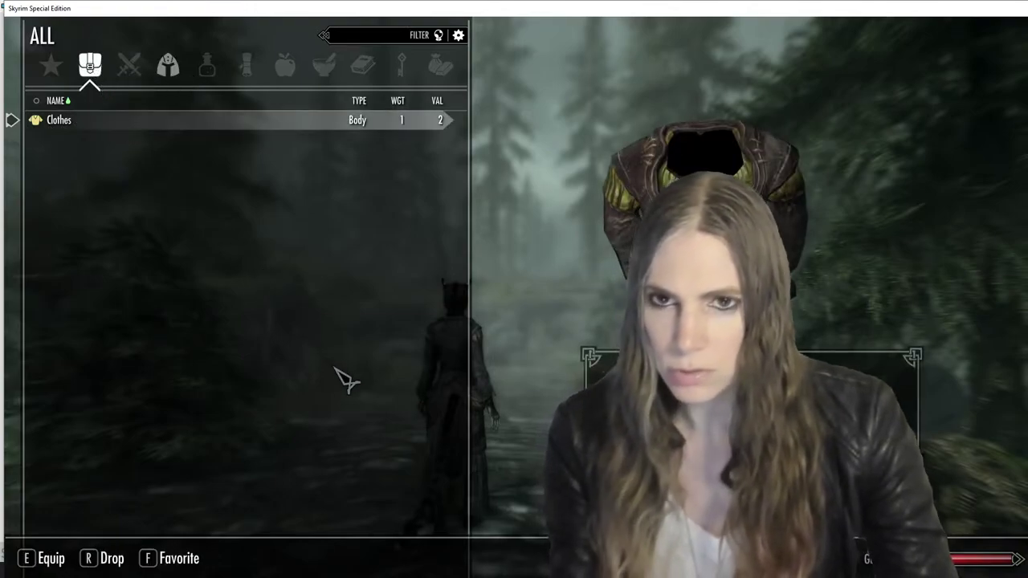
Return from Mod Organizer to the game, list the character's items with player.showinventory, and close the console and inventory
key(alt+Tab)
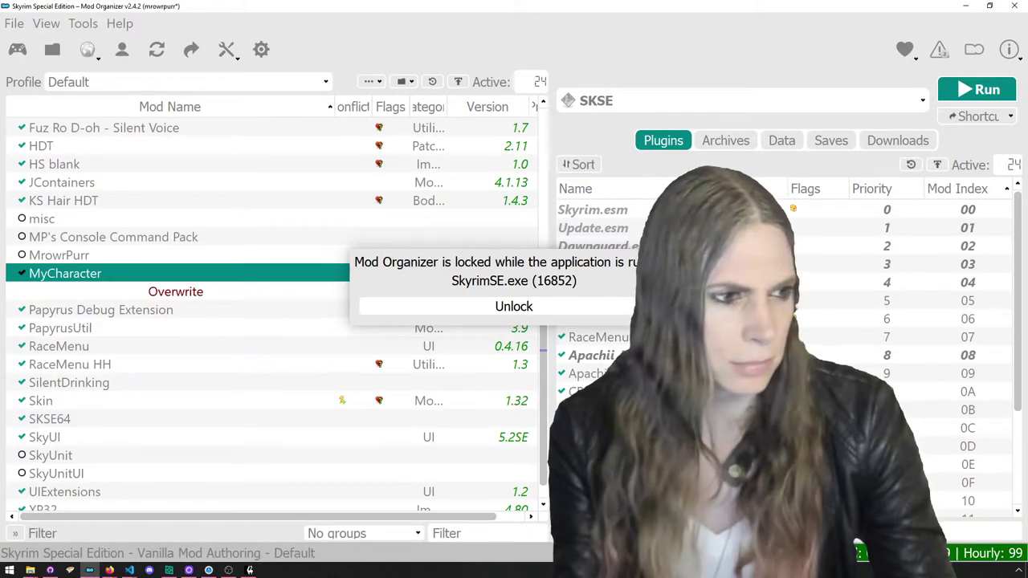
key(alt+Tab)
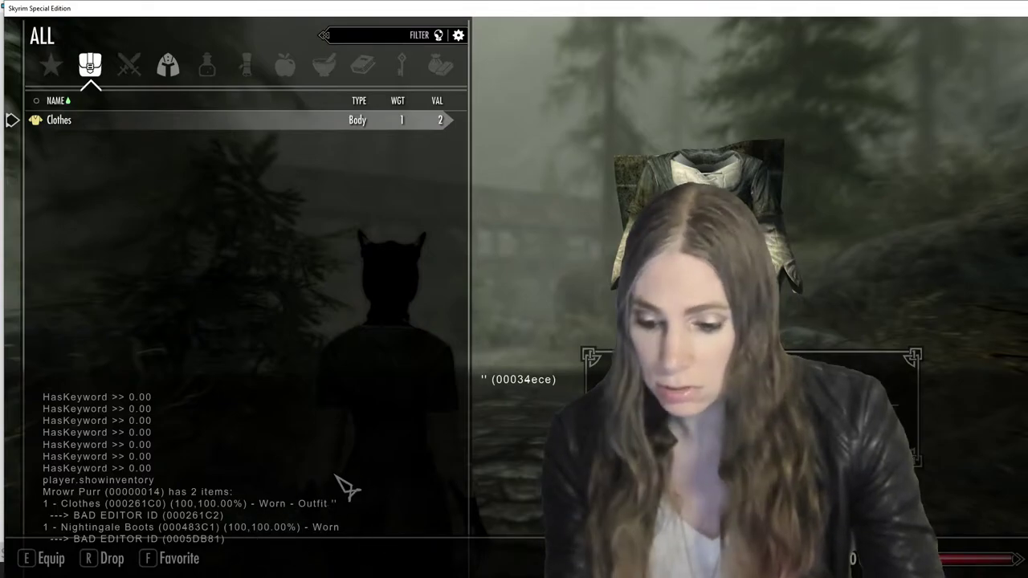
key(grave)
key(Tab)
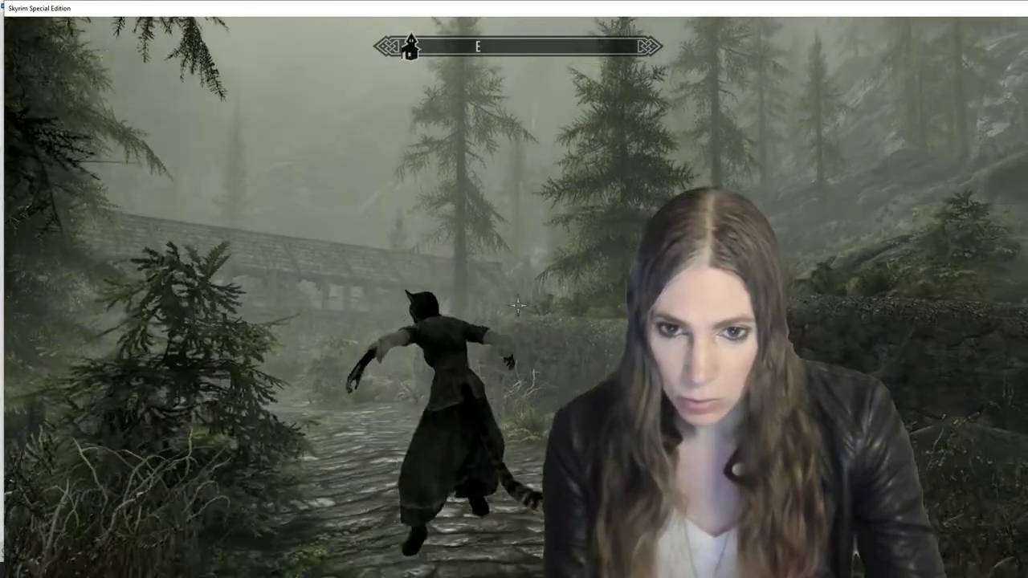
Enable the free camera with tfc and inspect the footwear on the character up close from several sides
key(w)
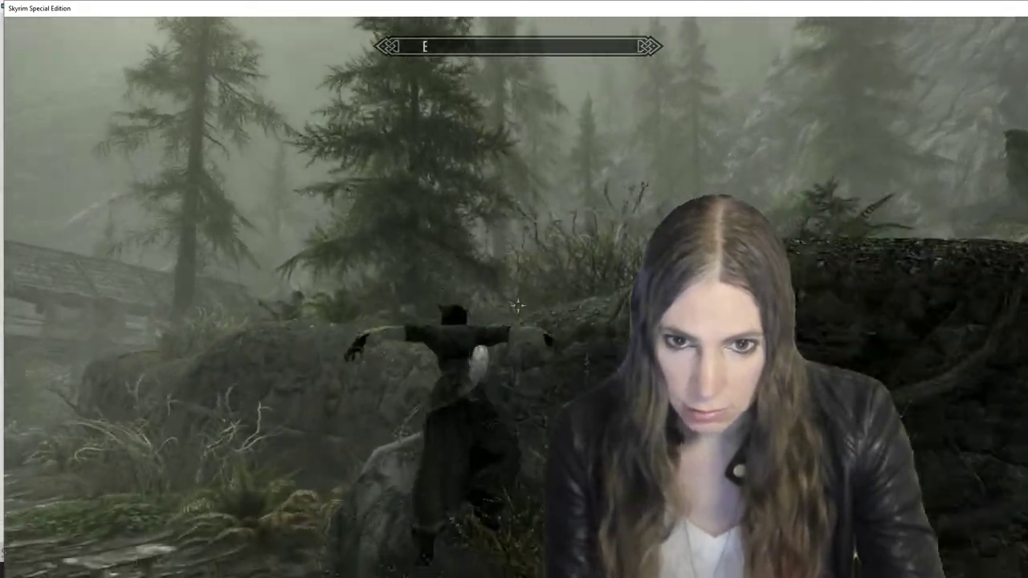
key(w)
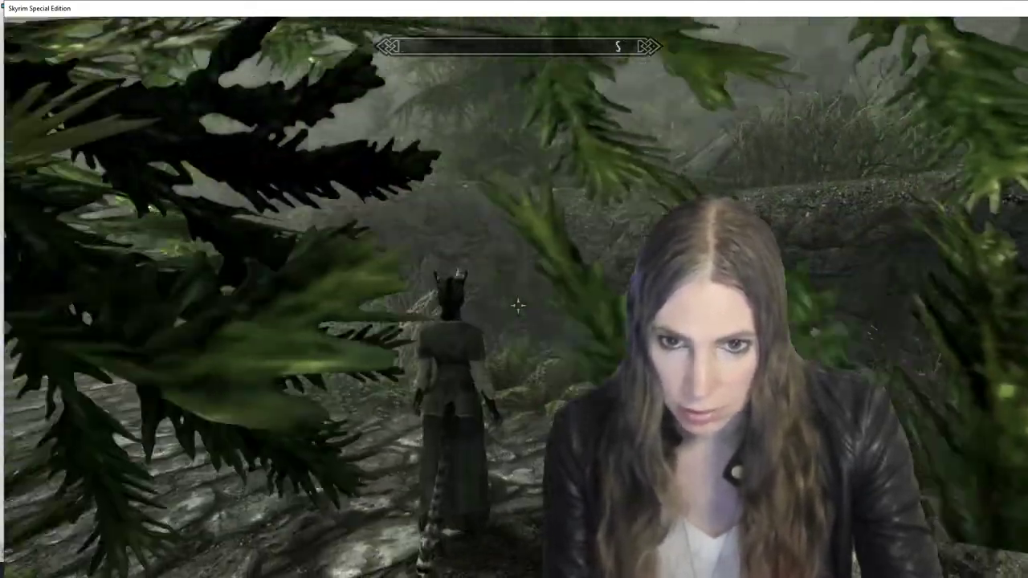
key(w)
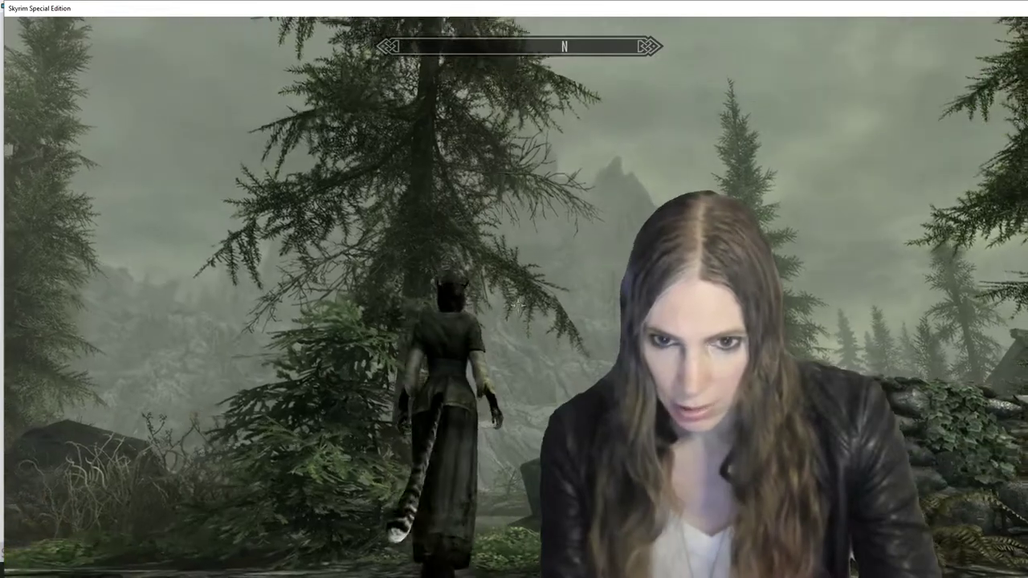
key(grave)
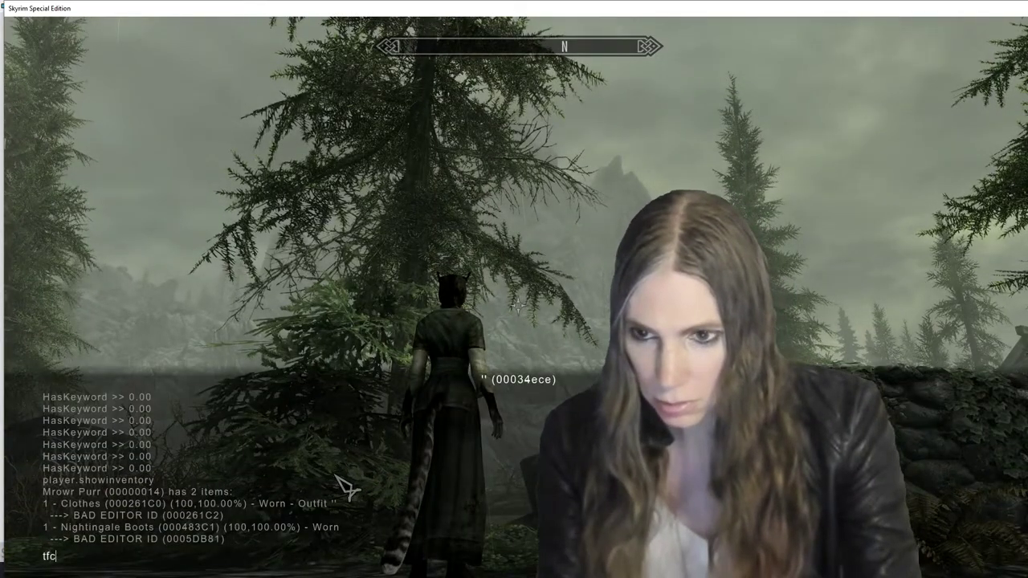
key(grave)
key(w)
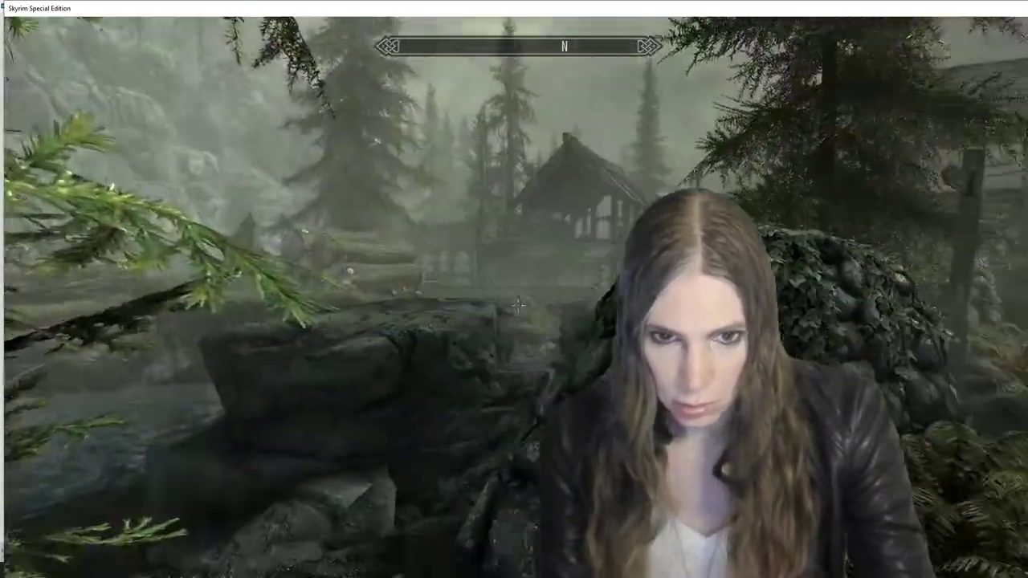
key(w)
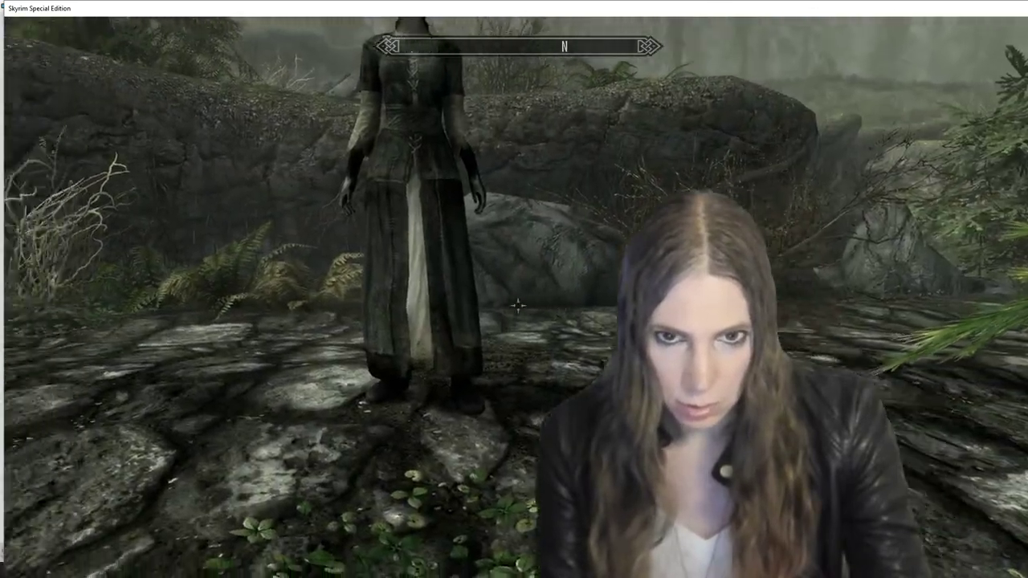
key(d)
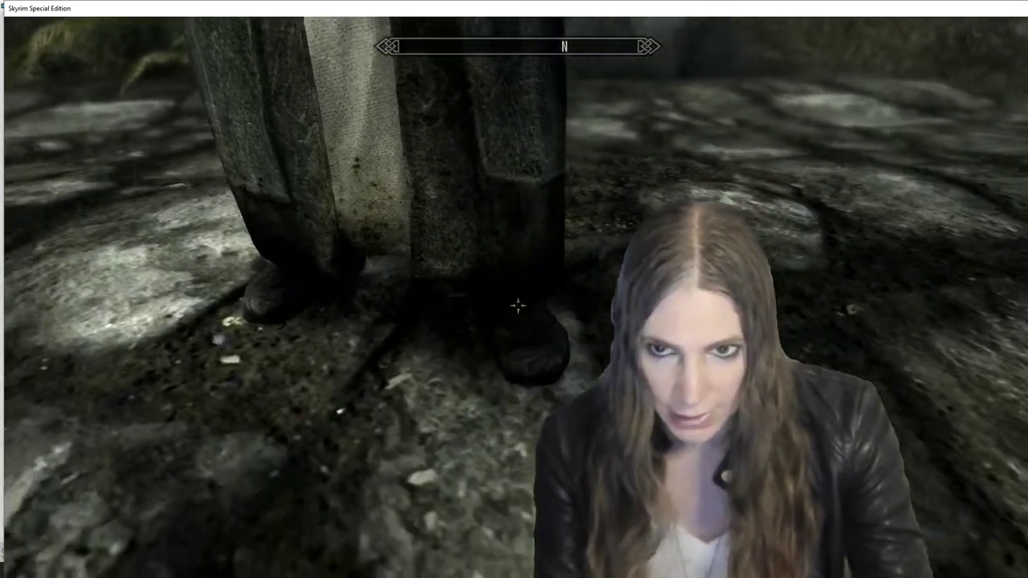
key(a)
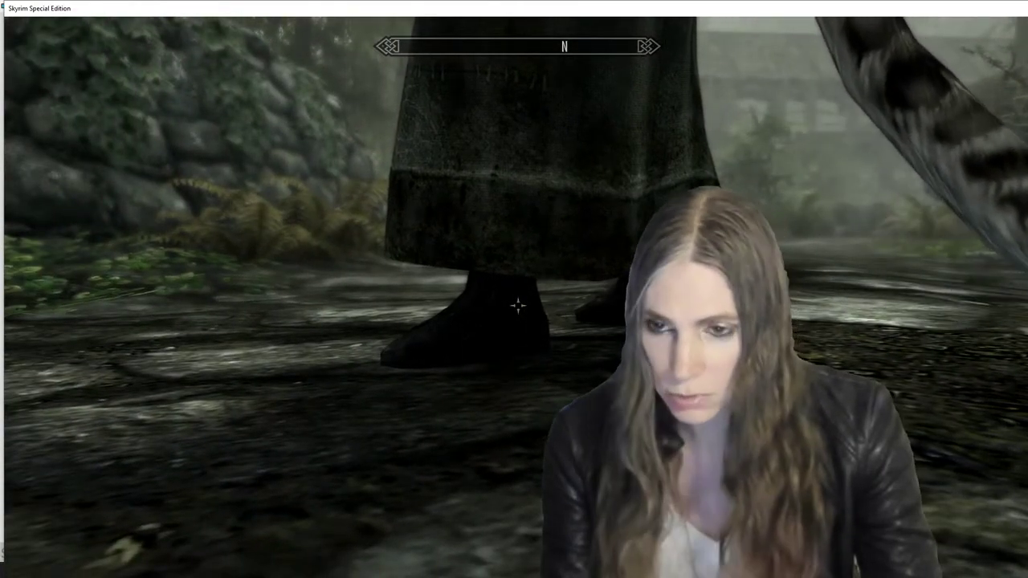
Rerun player.showinventory in the game console to check which items the character is wearing
key(grave)
text(tfc)
key(Up)
key(Up)
key(Return)
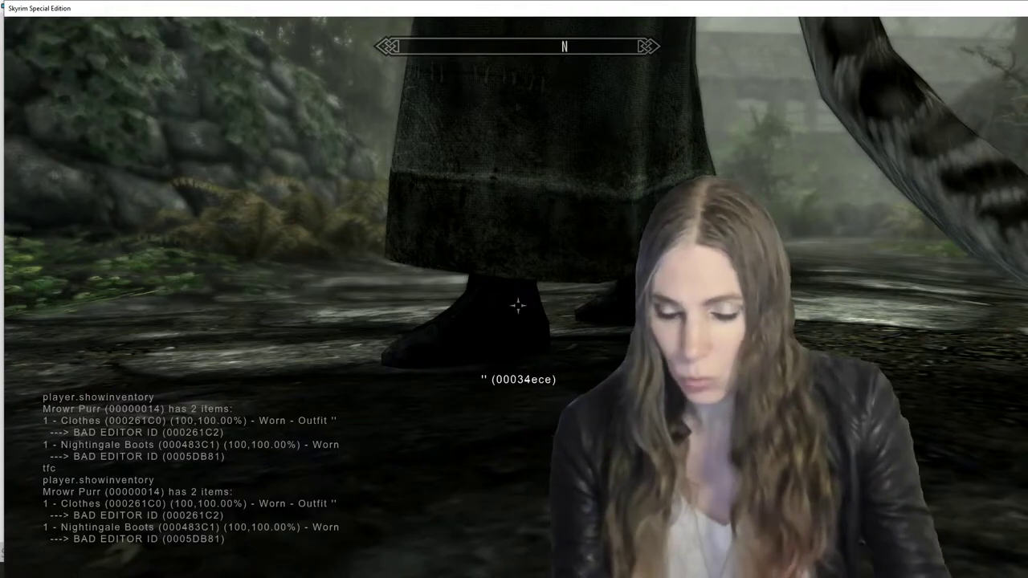
key(Return)
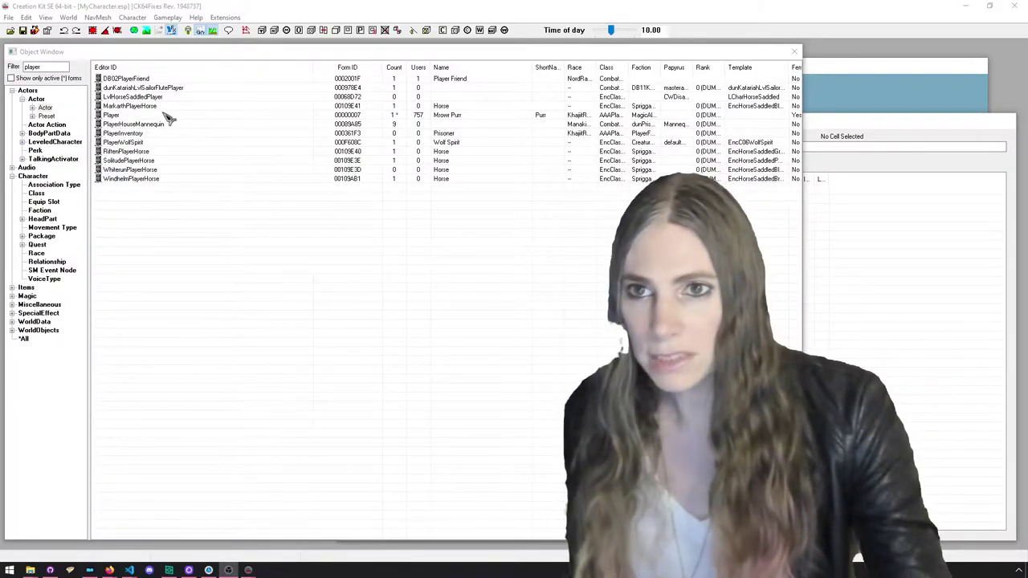
Open the Player actor in the Creation Kit, enable its full-body preview and set the Default Outfit to ThalmorOutfit01
click(166, 114)
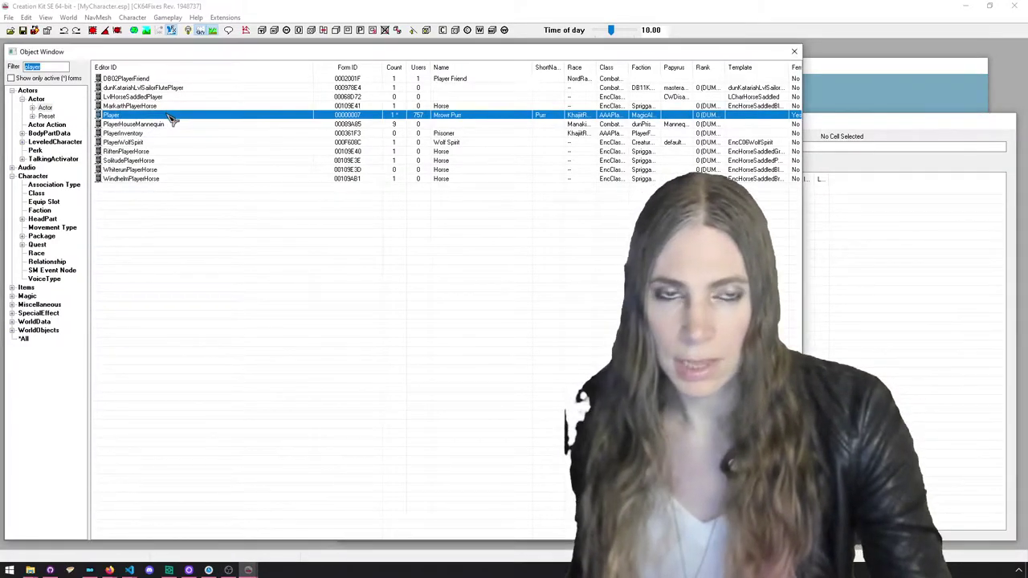
key(Return)
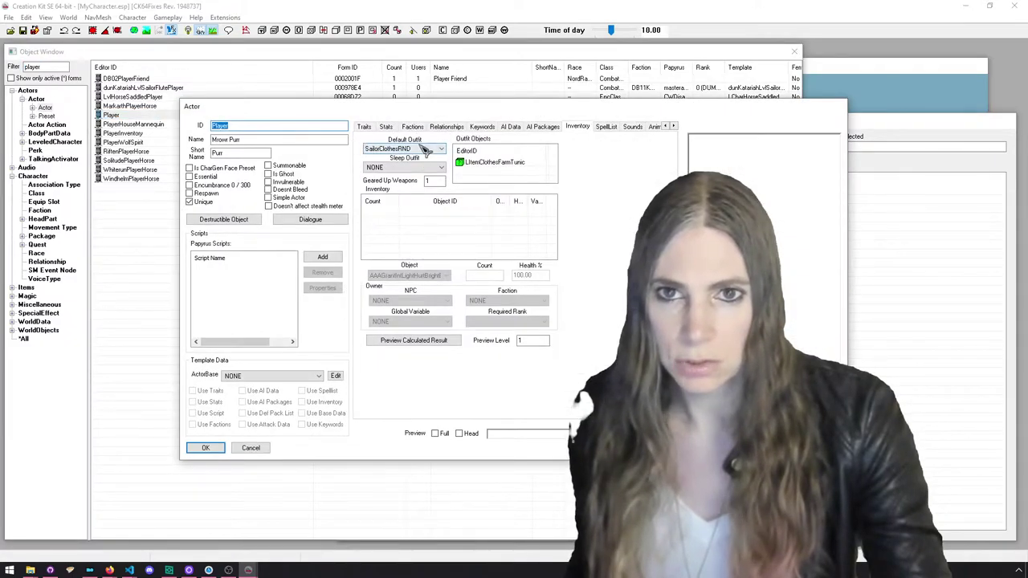
click(422, 150)
click(426, 150)
click(426, 151)
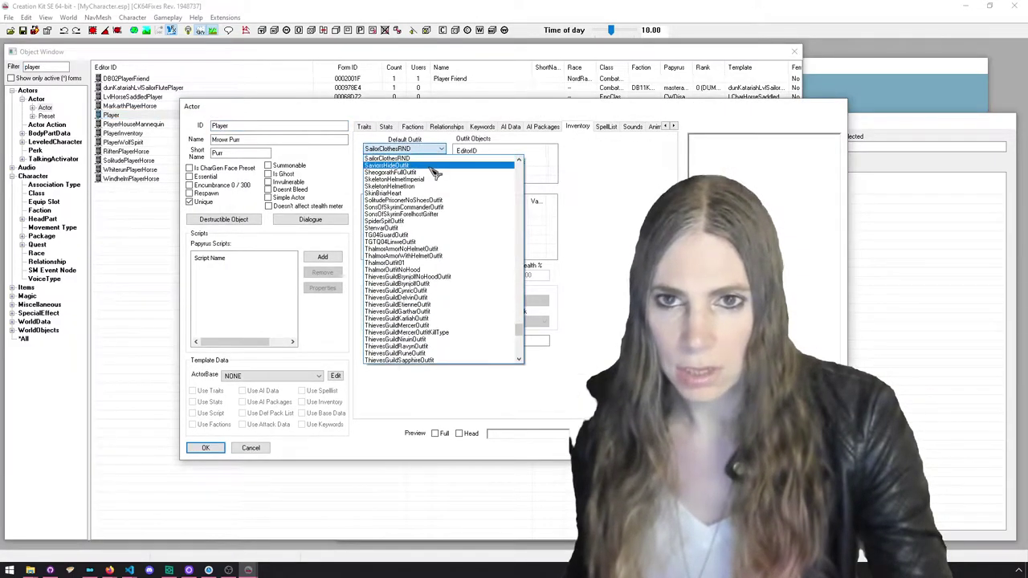
click(436, 178)
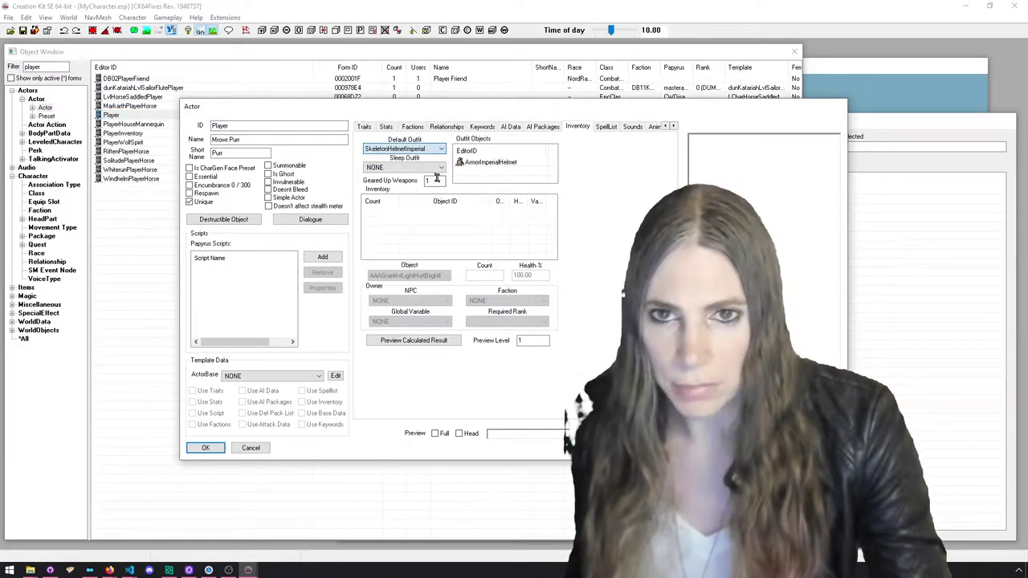
click(441, 434)
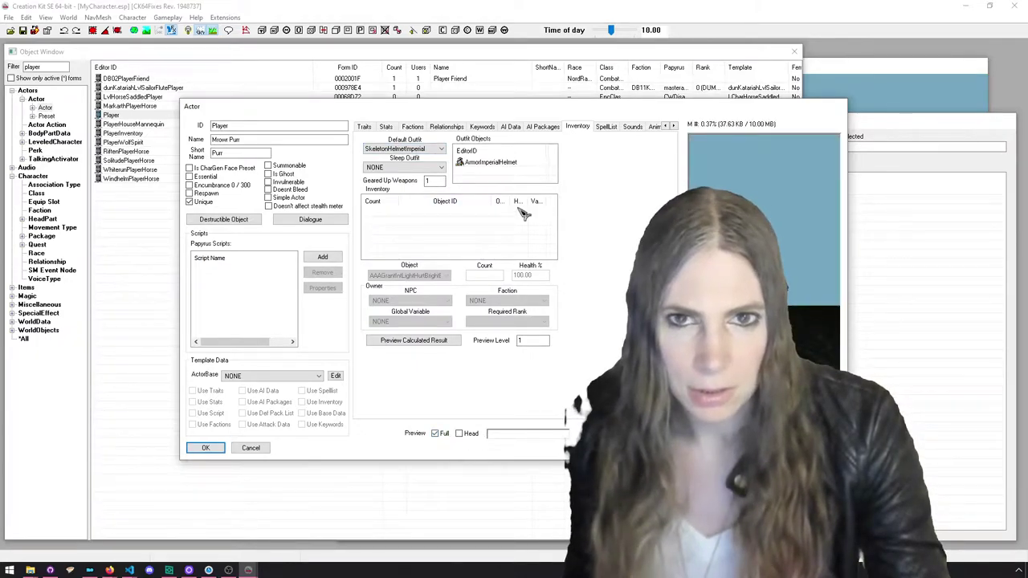
click(426, 150)
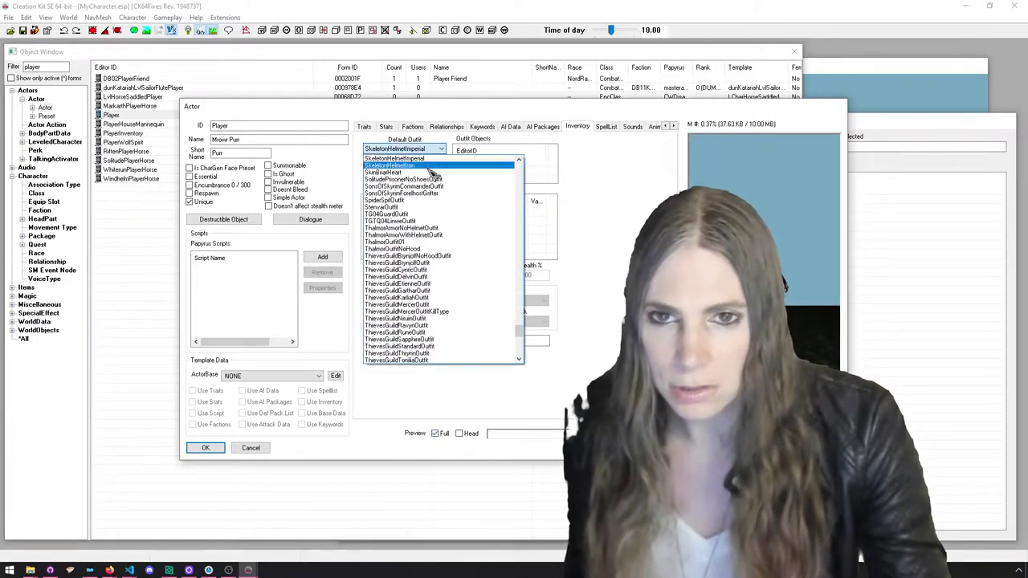
click(440, 242)
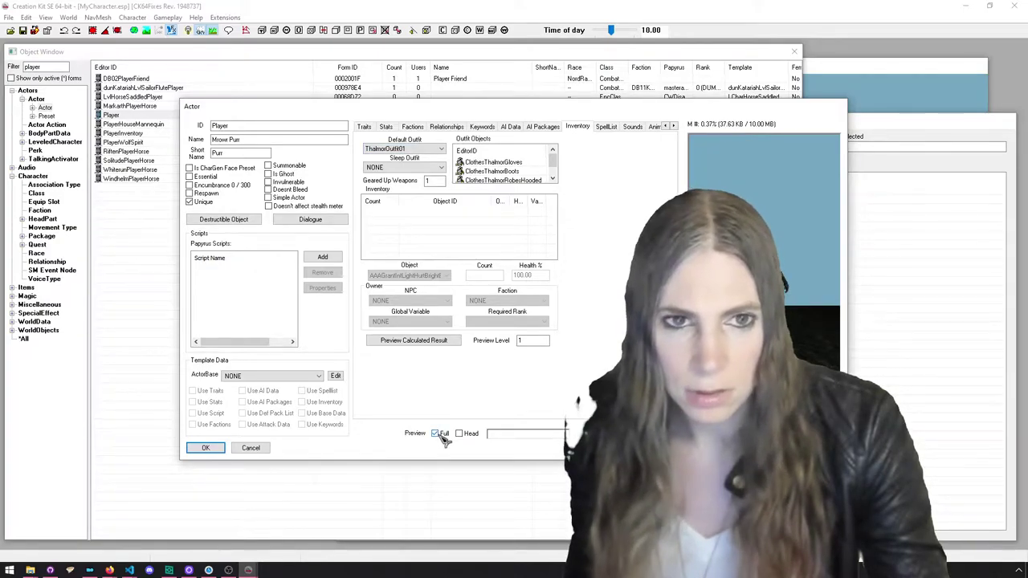
Change the Player actor's race to BretonRace
click(366, 126)
click(450, 153)
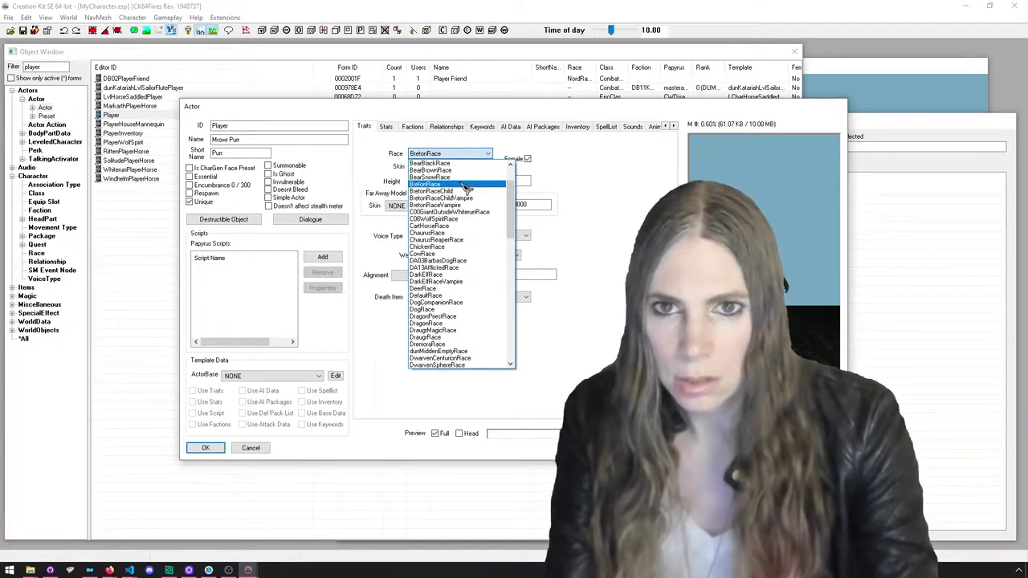
click(462, 185)
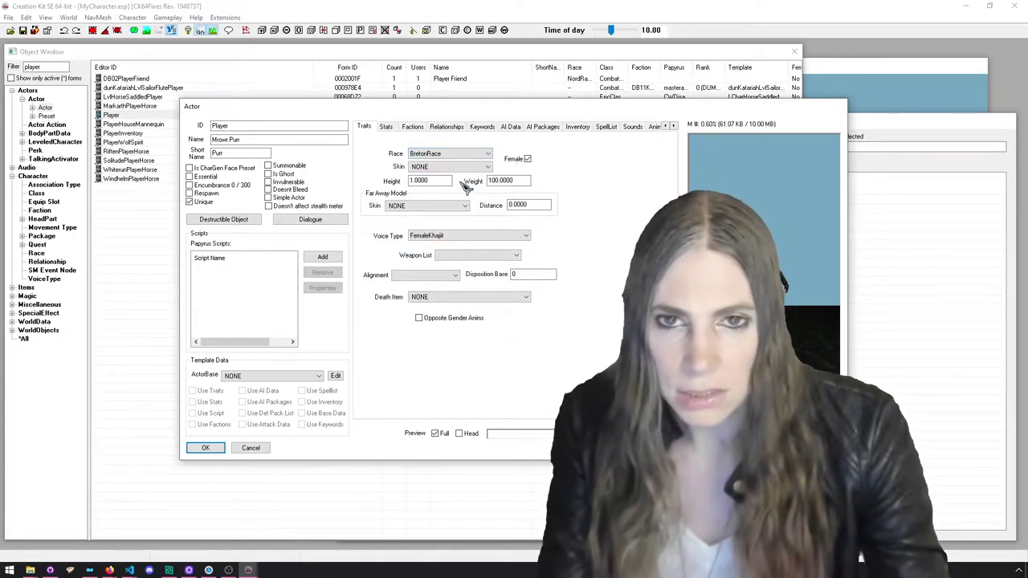
Set the Player actor's voice type to FemaleSultry and accept the actor changes
click(464, 169)
click(472, 235)
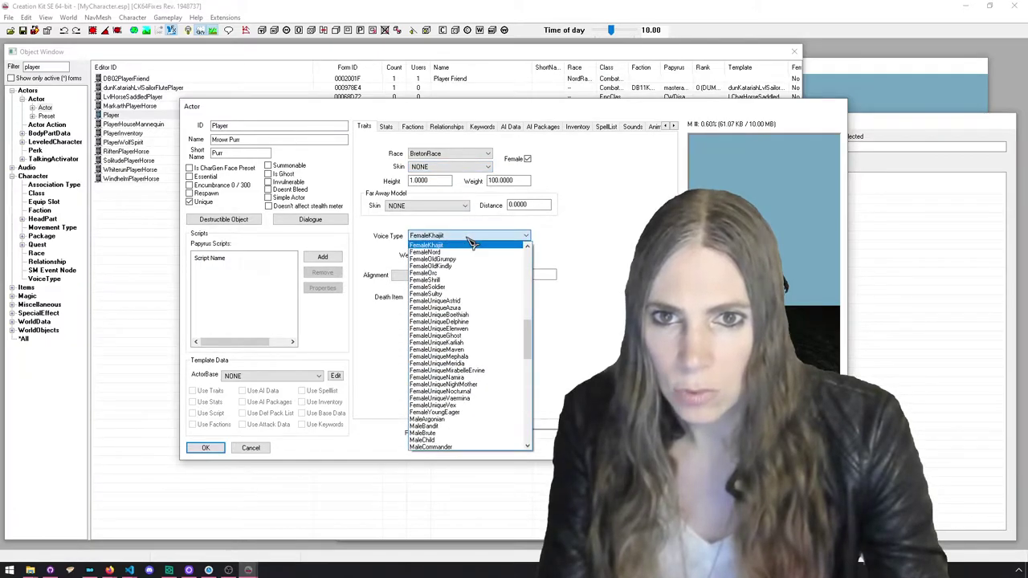
scroll(495, 277, up, 4)
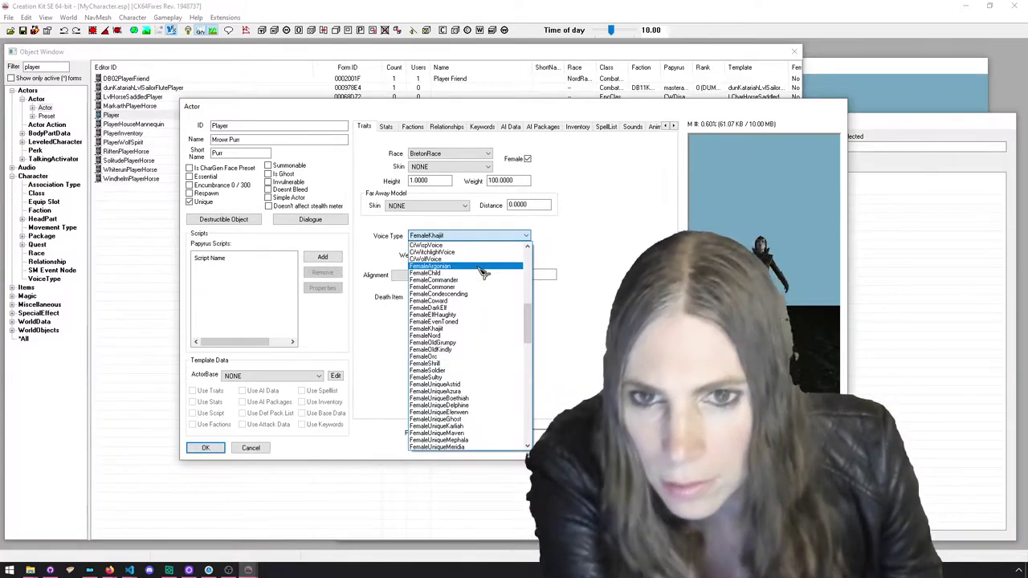
scroll(499, 312, down, 2)
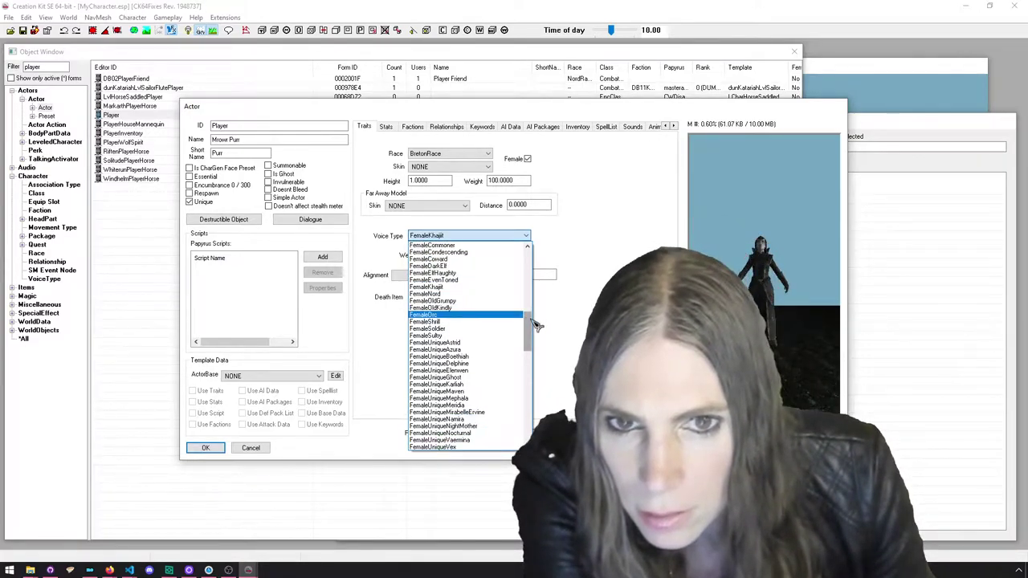
mouse_move(530, 322)
mouse_down()
mouse_move(543, 417)
mouse_move(532, 241)
mouse_move(542, 321)
mouse_up()
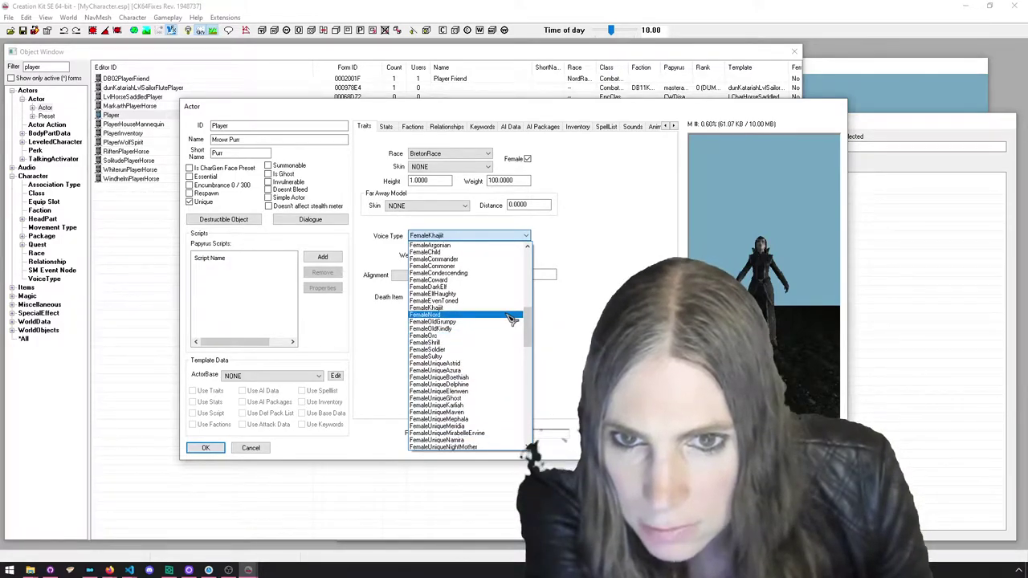
click(502, 356)
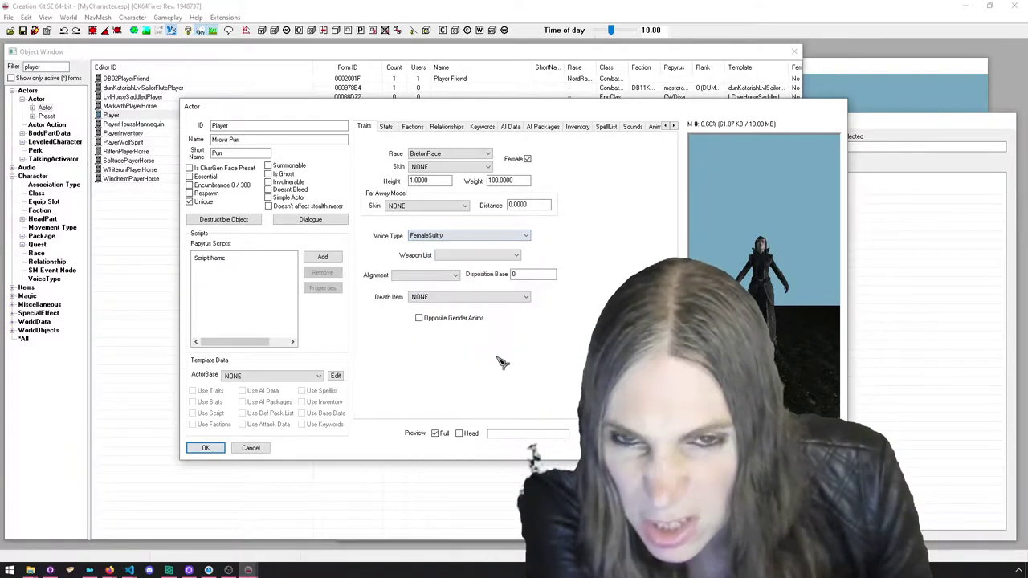
click(203, 449)
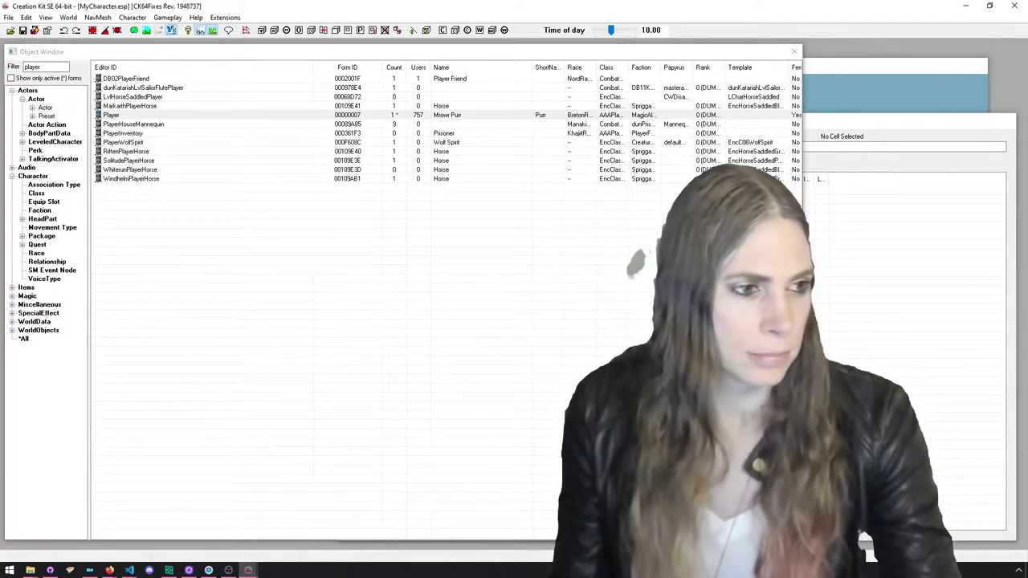
Set the Player actor's Default Outfit to ThievesGuildVipirOutfit and enable its full-body preview
key(Return)
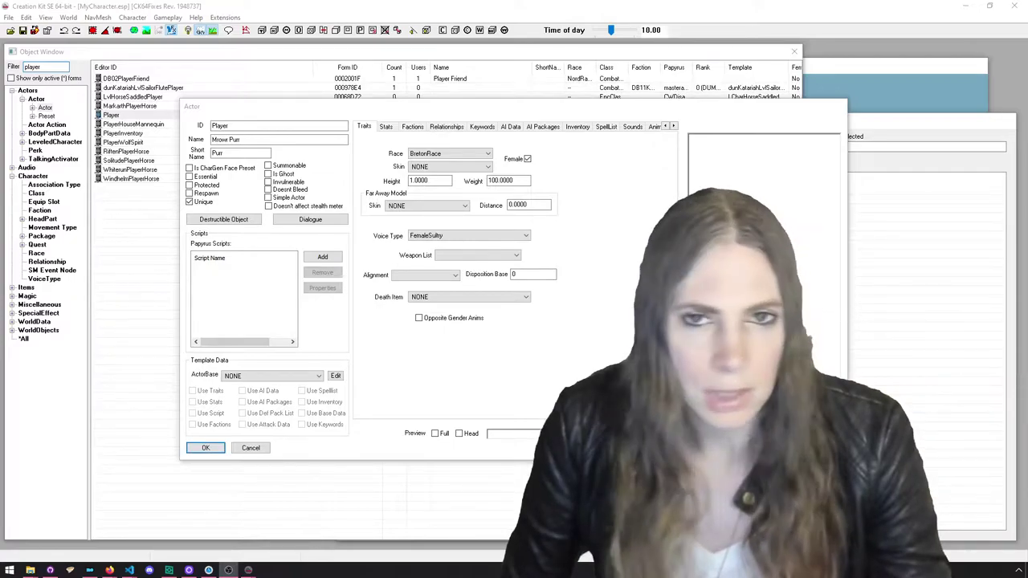
click(577, 128)
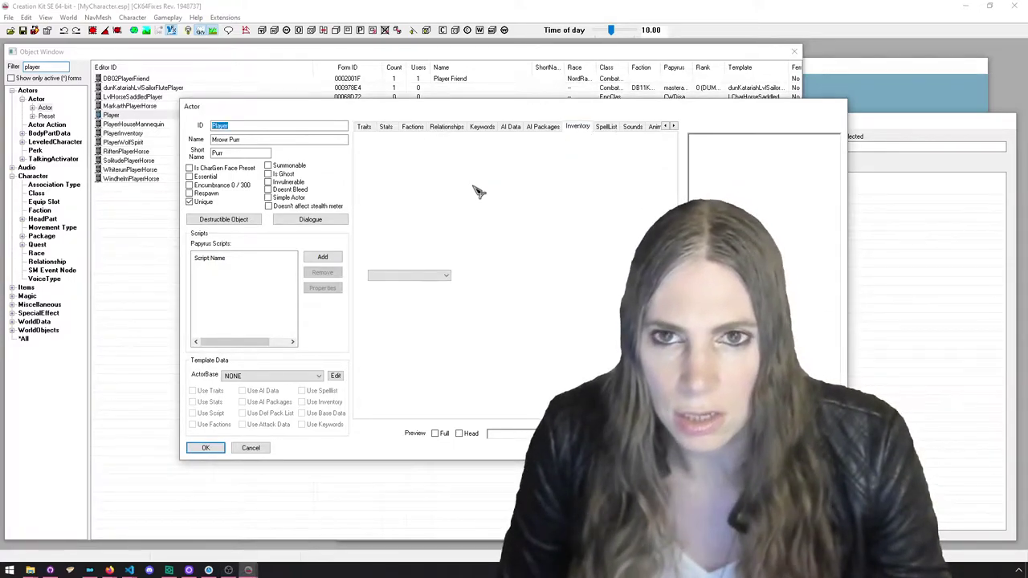
click(417, 150)
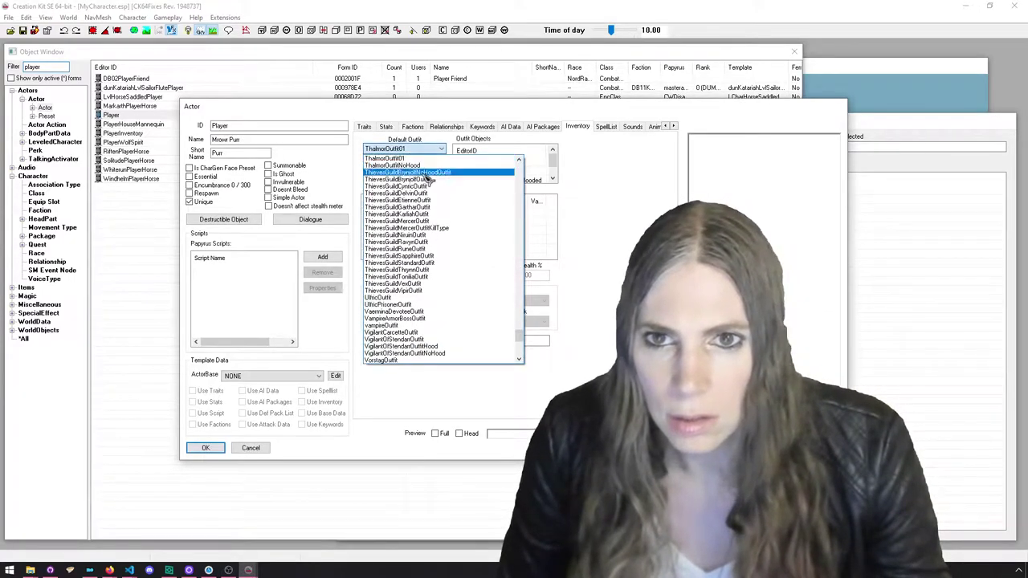
click(446, 290)
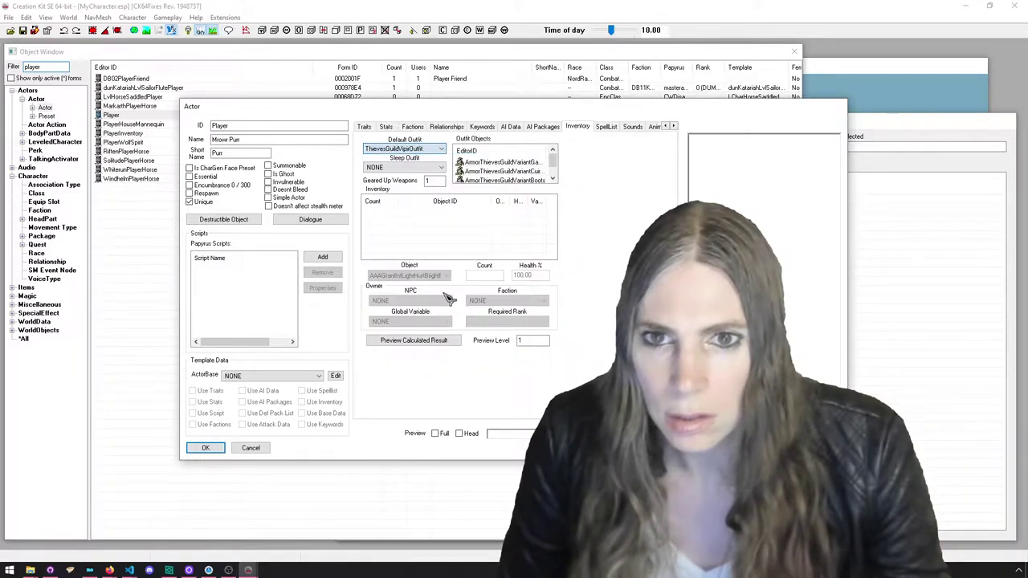
click(441, 439)
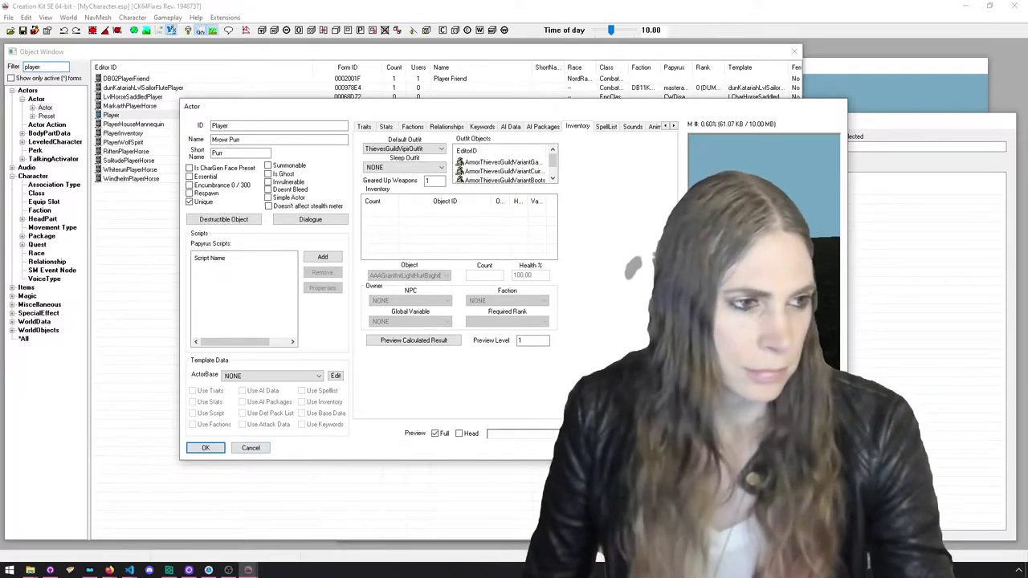
Switch to the running Skyrim game, run showracemenu in the console, and finish character creation with the existing name
key(alt+Tab)
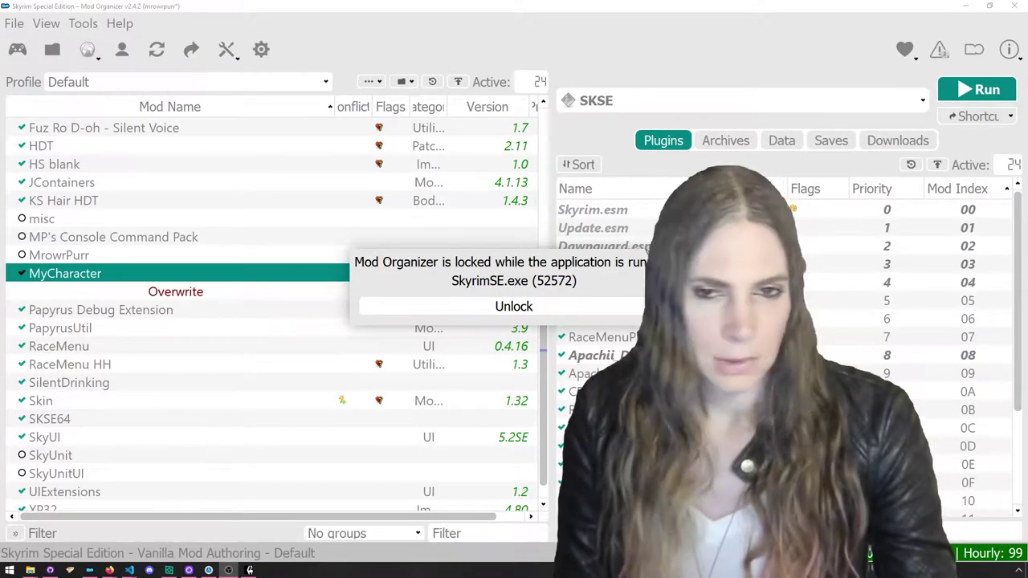
click(249, 570)
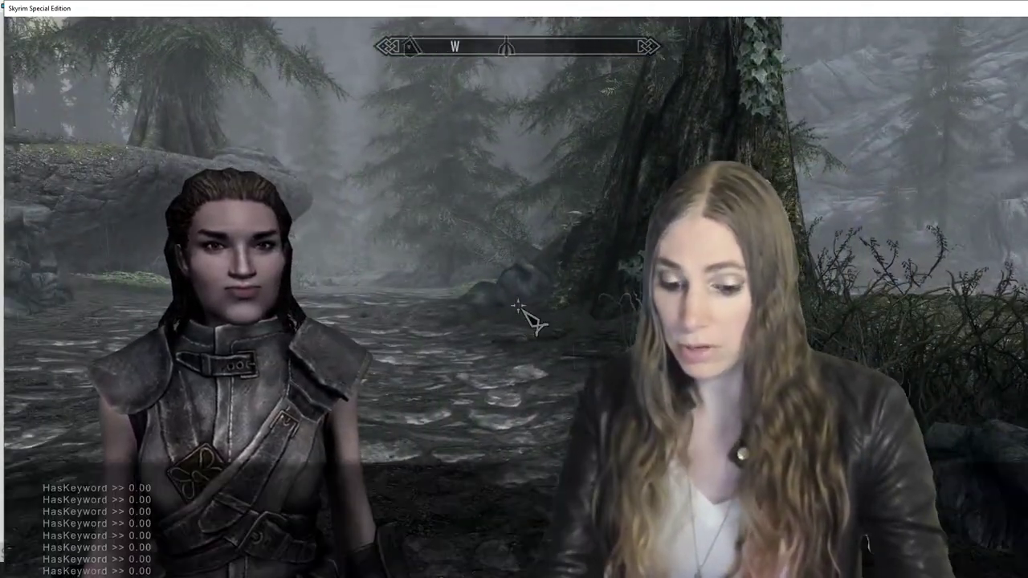
text(nu)
key(Return)
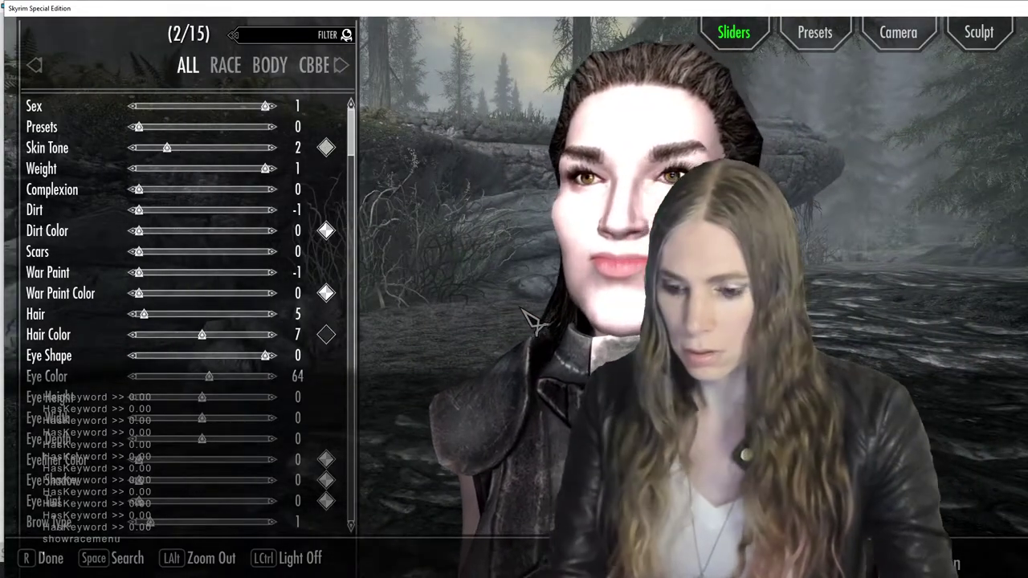
key(r)
key(Return)
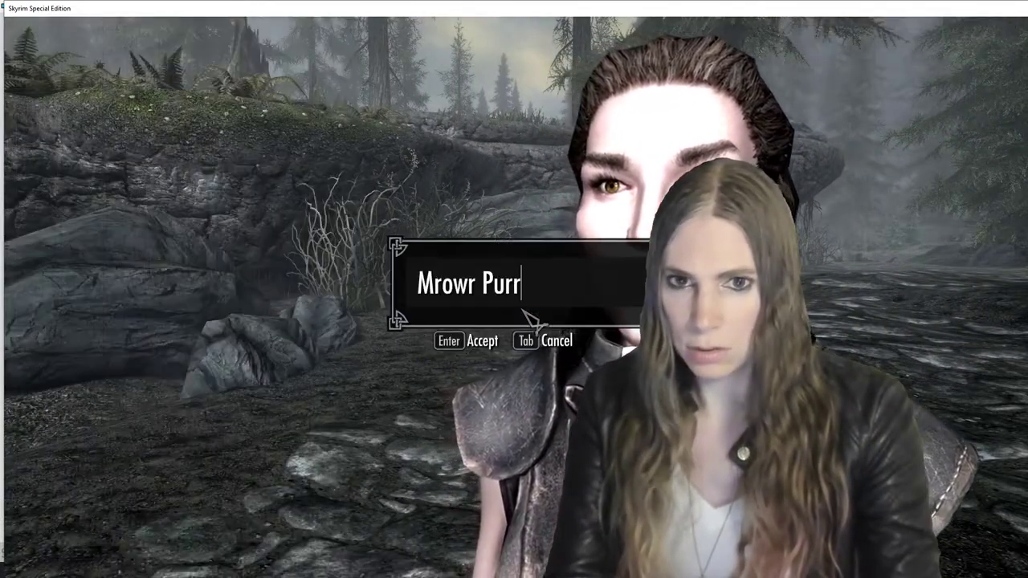
key(Return)
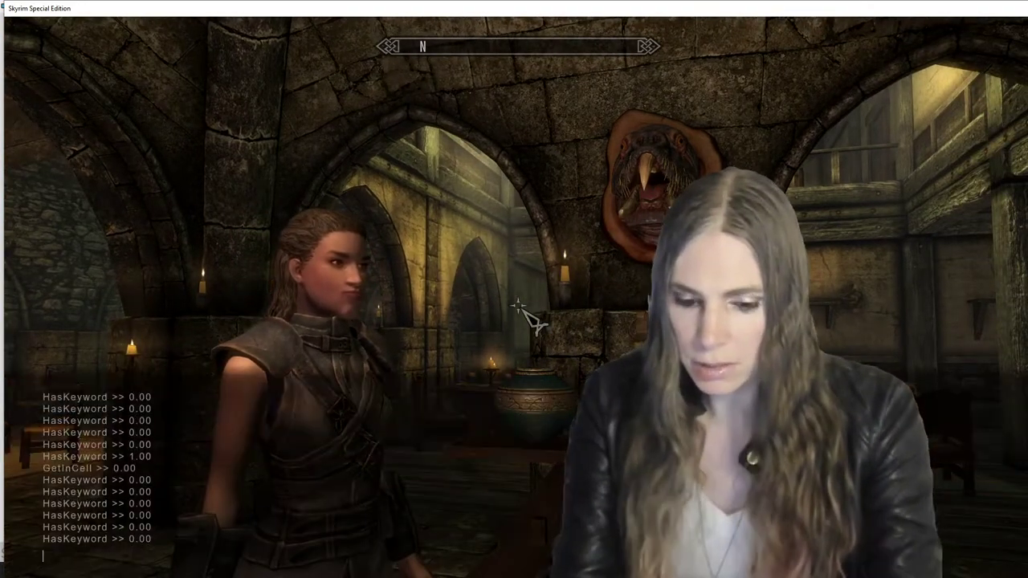
Rerun showracemenu inside the inn and finish character creation again
key(Return)
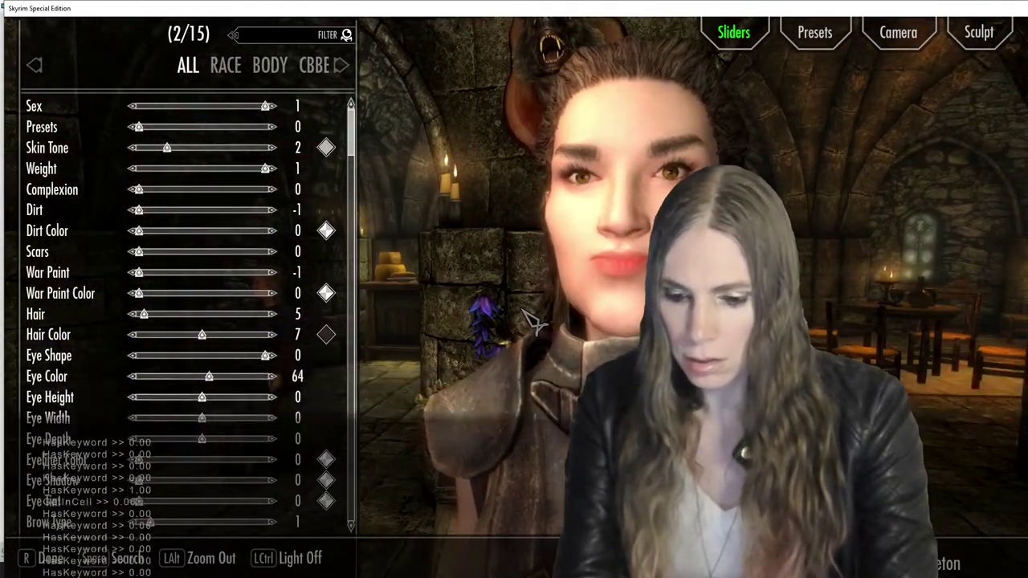
key(r)
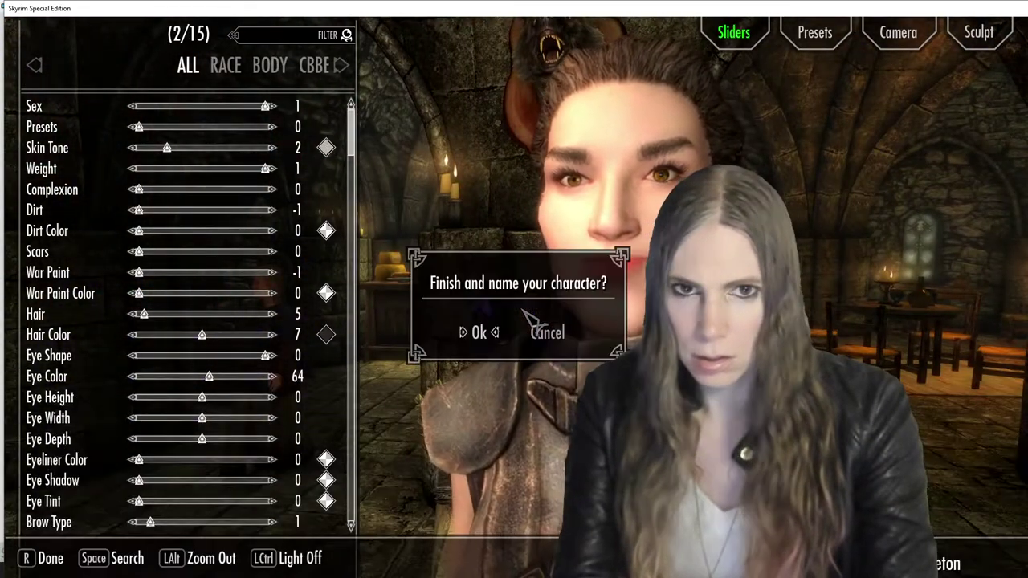
key(Return)
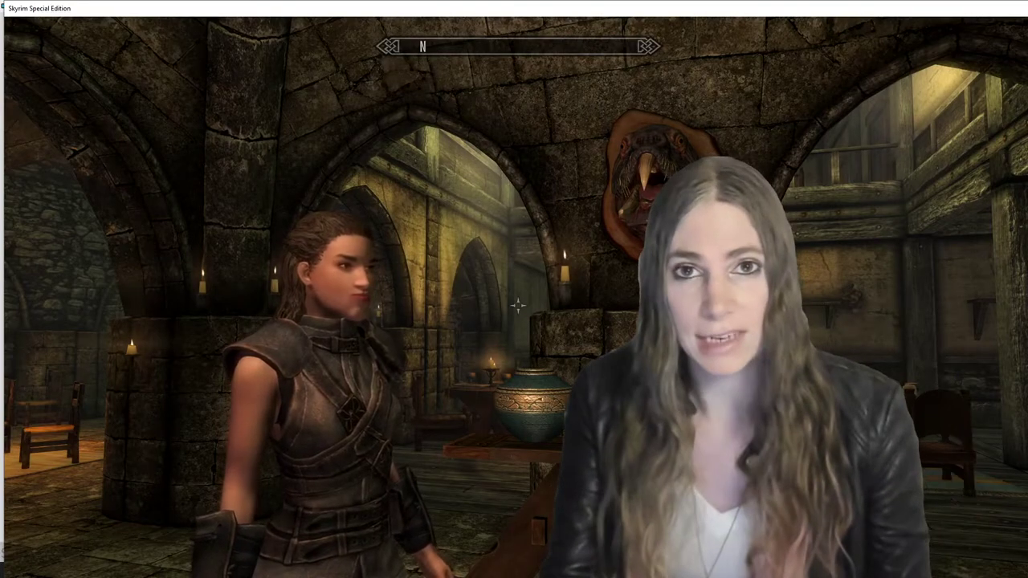
Reopen the race menu with showracemenu, try face presets 7 and 8, and settle on preset 0
key(grave)
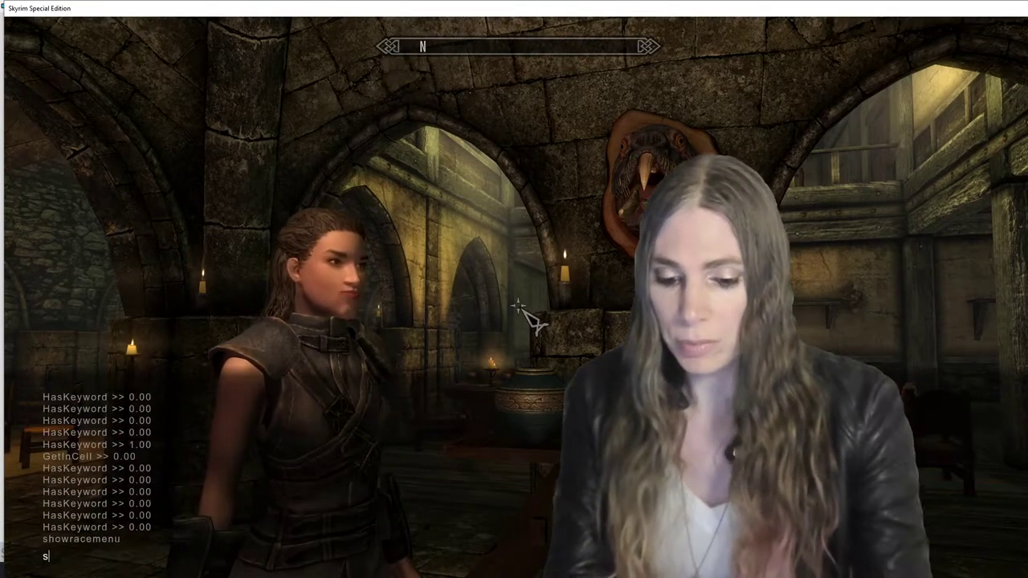
key(Return)
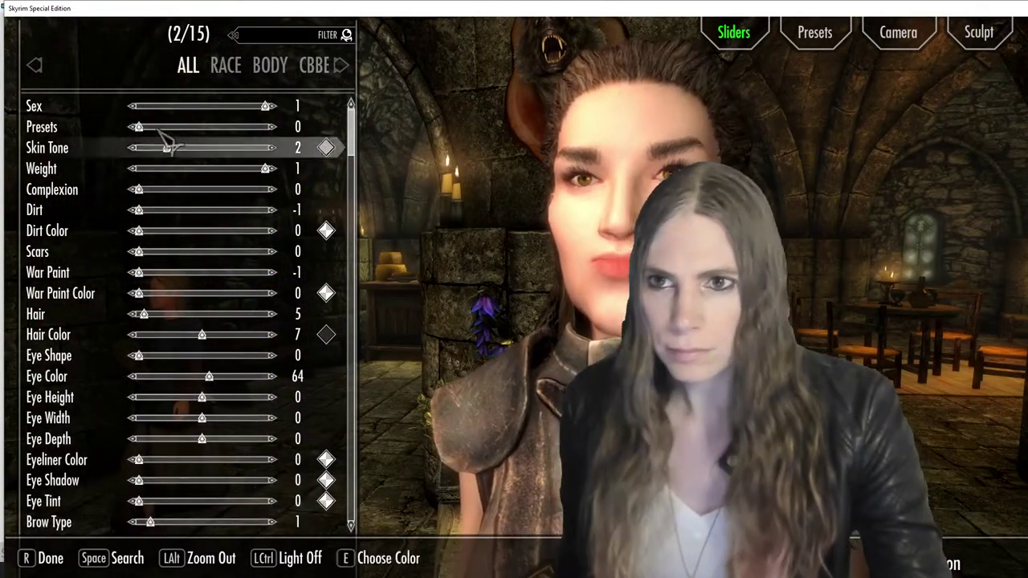
click(225, 128)
click(255, 128)
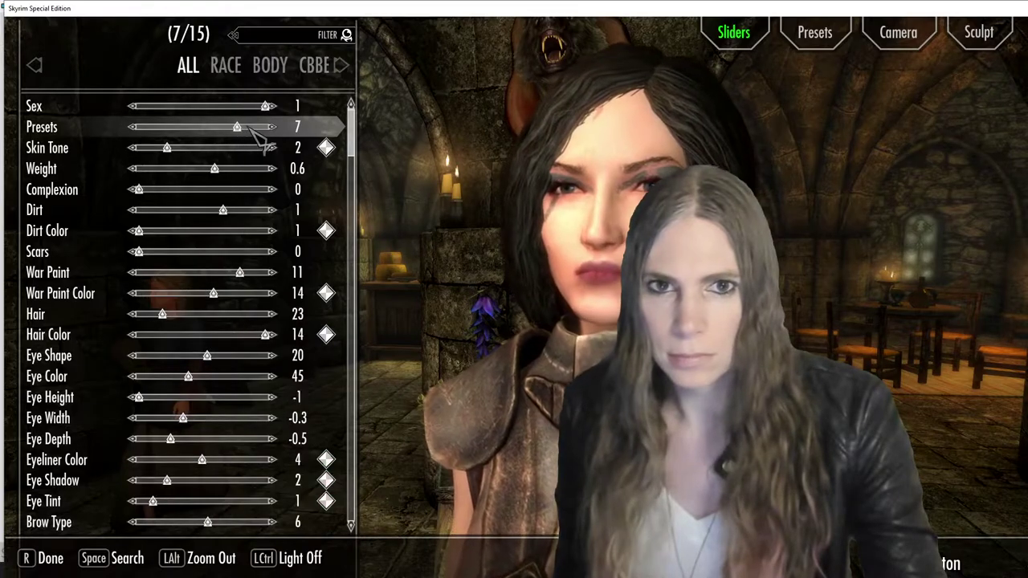
click(254, 129)
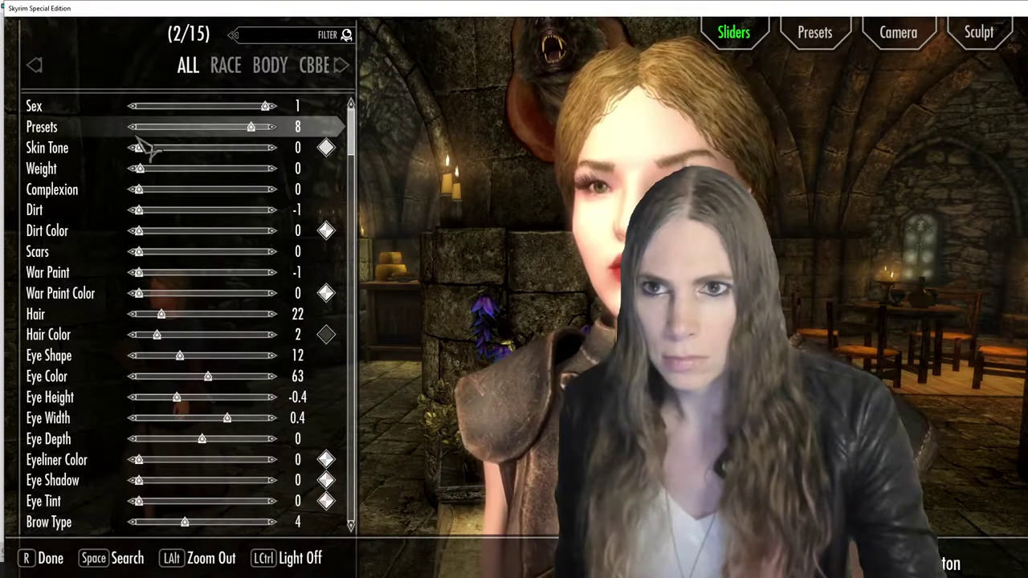
click(151, 131)
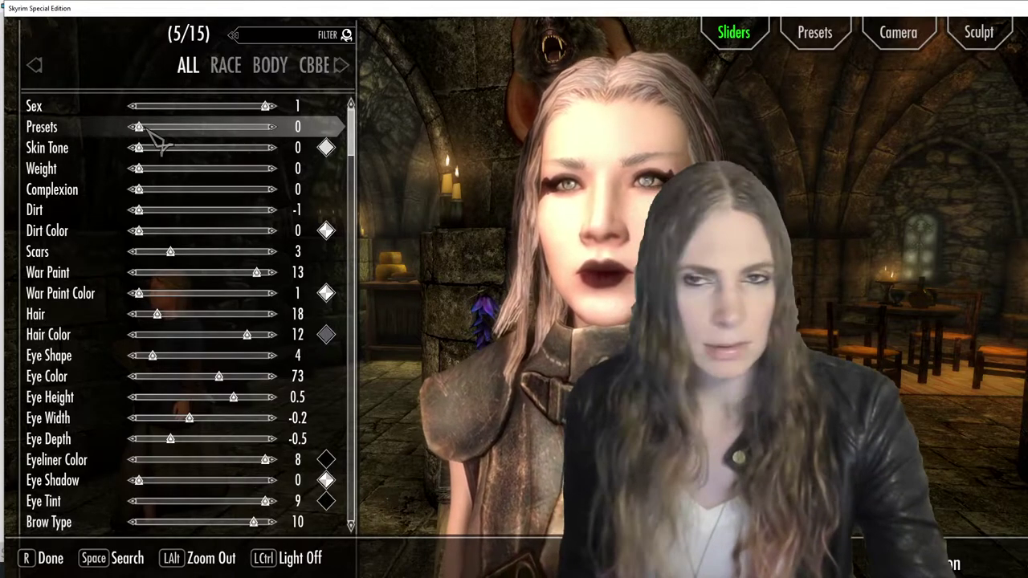
Go to the character's eye settings and set Eye Color to 40
click(277, 71)
click(277, 68)
click(269, 68)
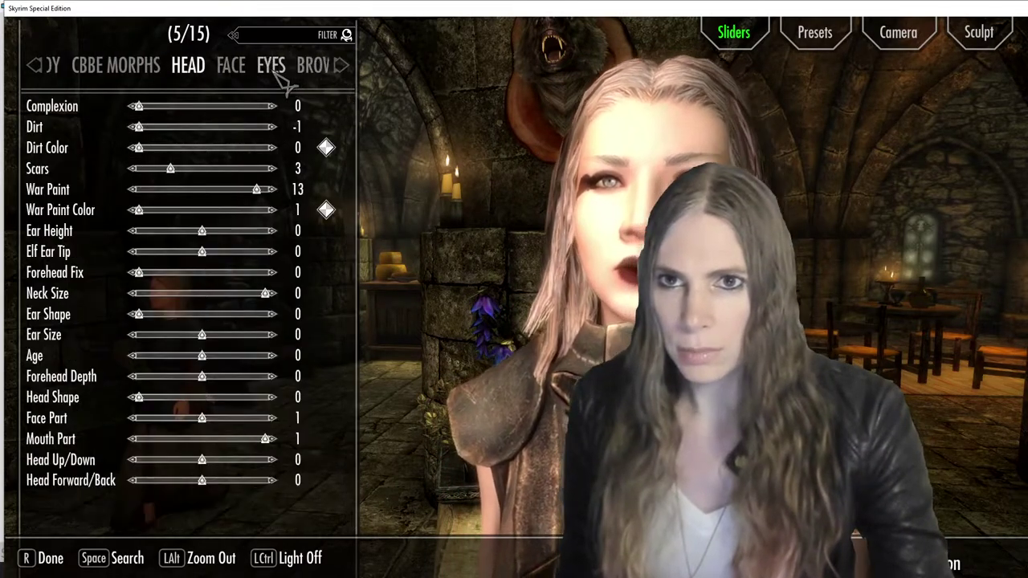
click(261, 68)
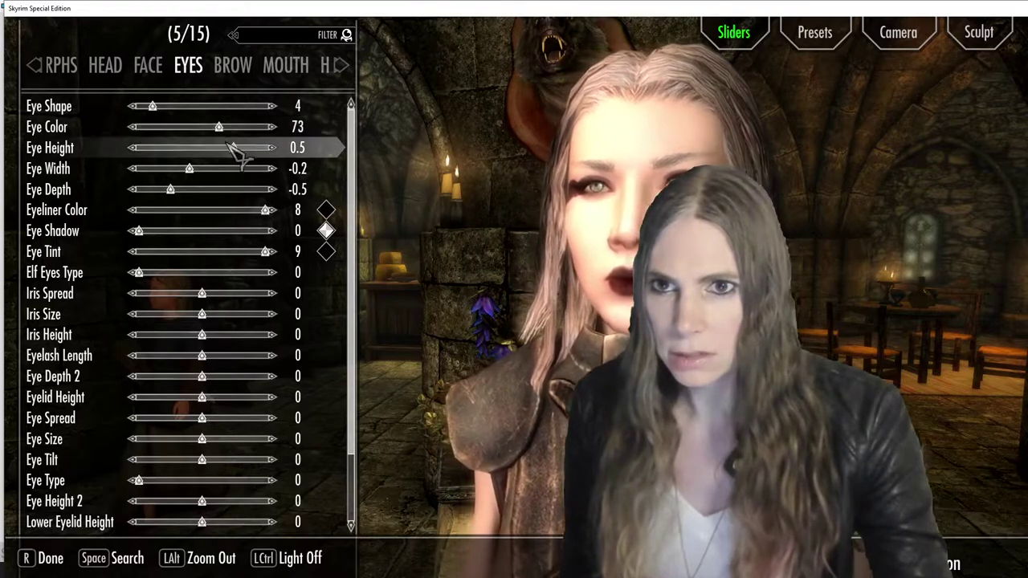
drag(230, 133, 150, 138)
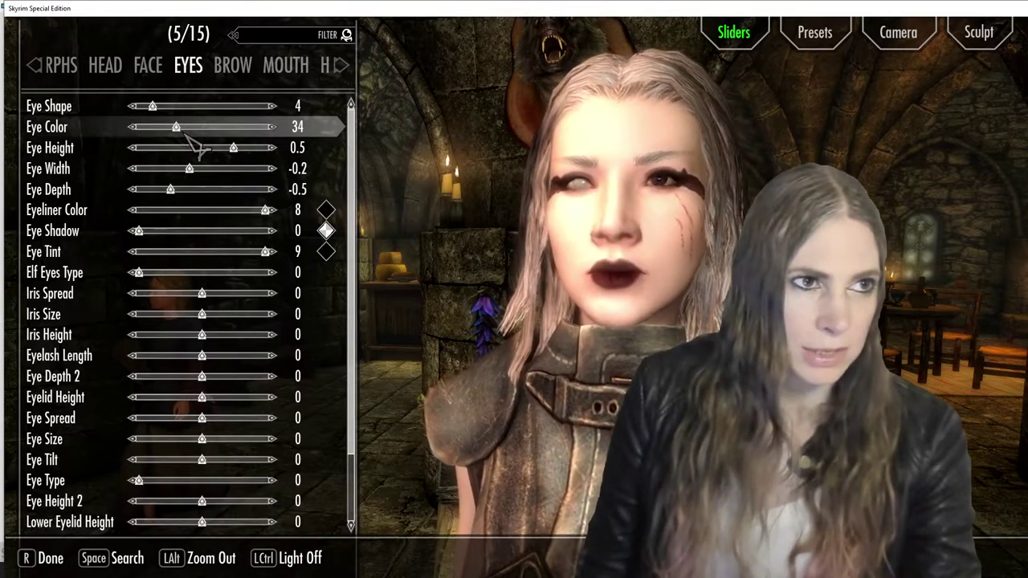
key(Right)
key(Right)
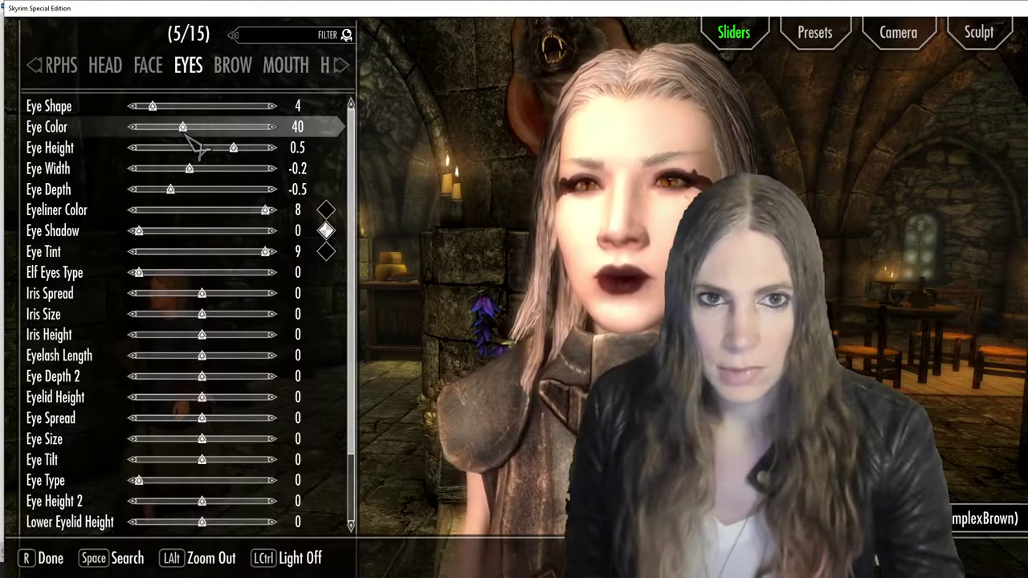
Look through the mouth and hair settings, set Mouth Width to 1.06, and inspect the character from several angles
click(285, 67)
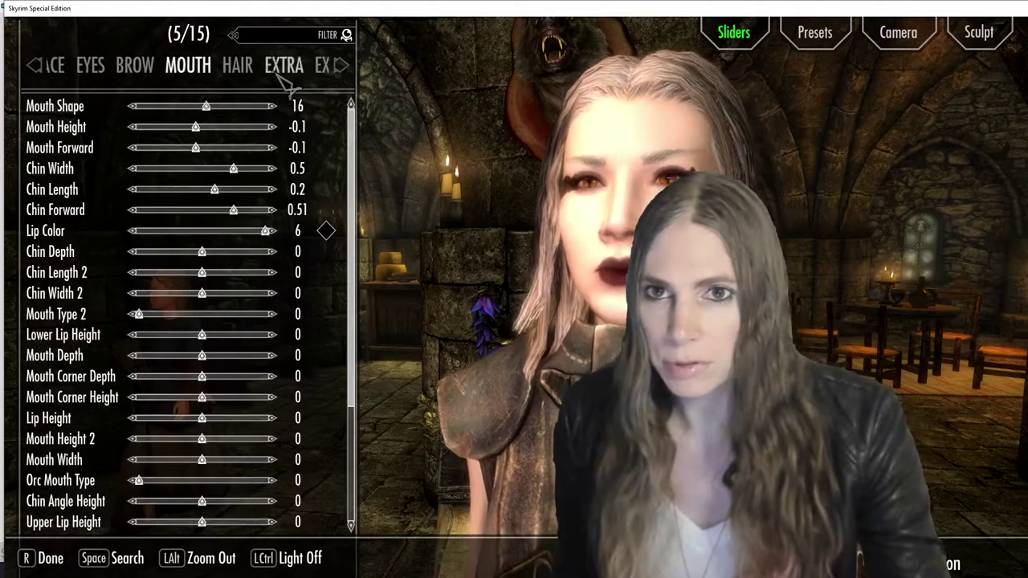
click(237, 69)
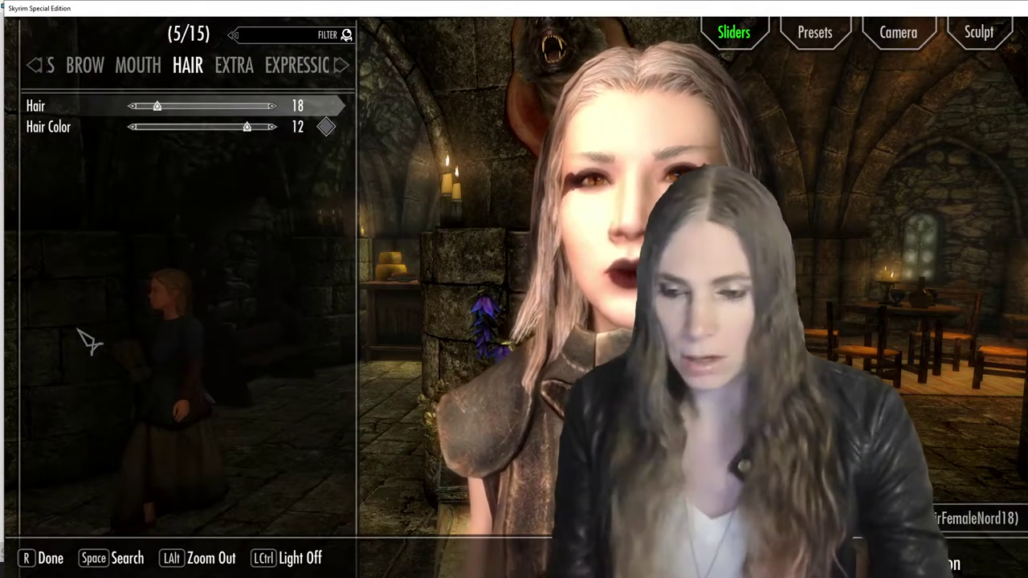
key(alt)
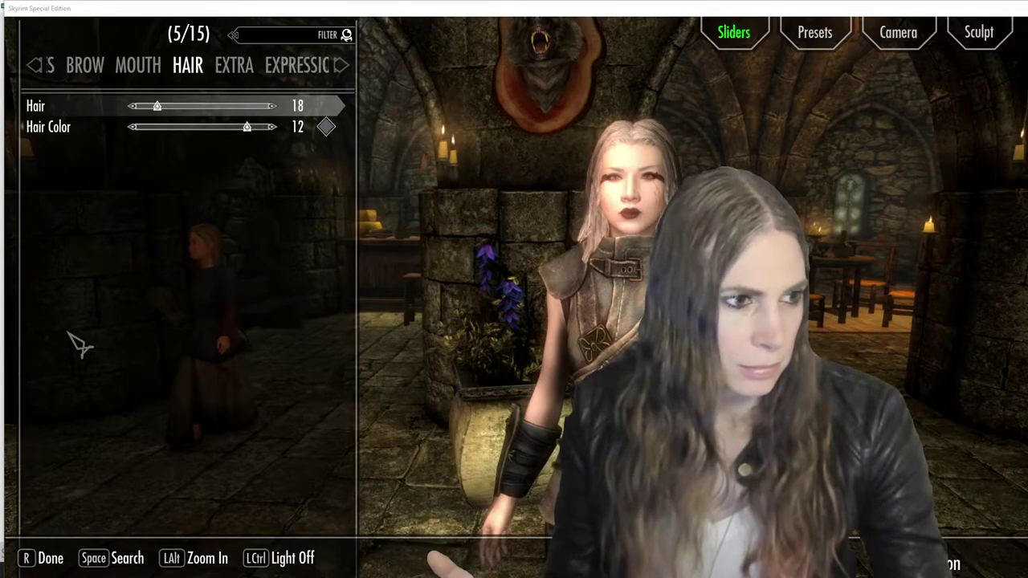
key(q)
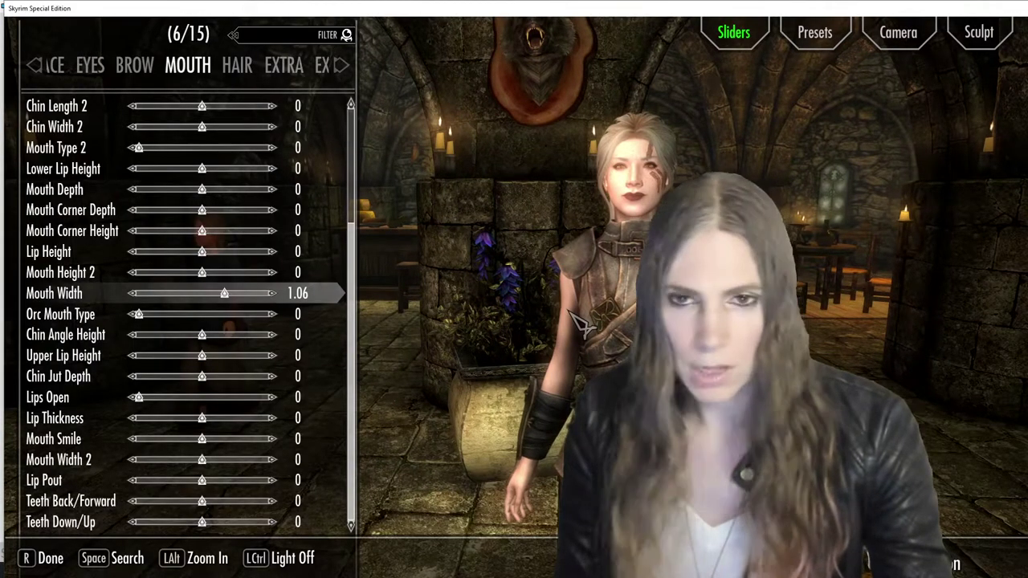
key(alt)
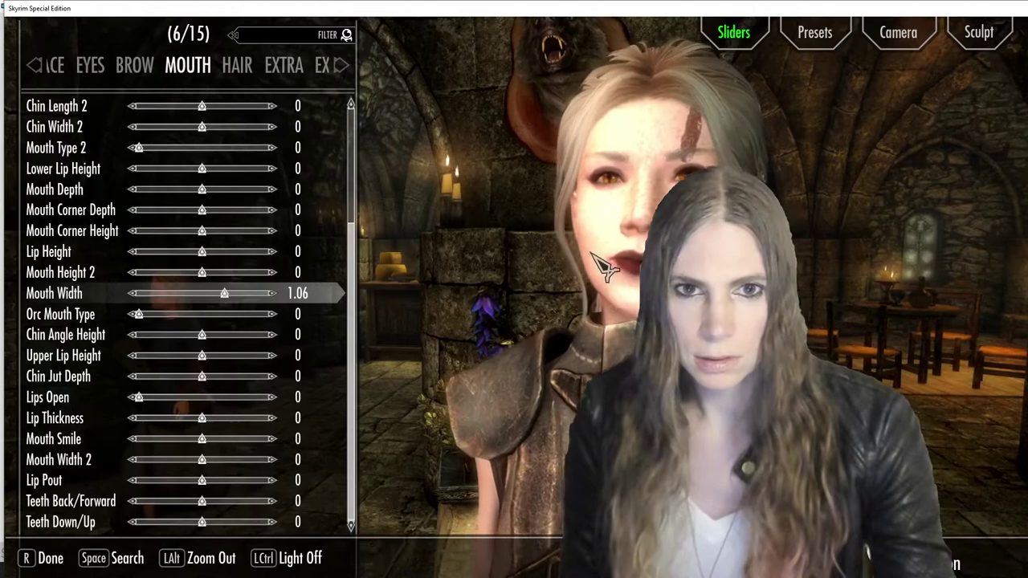
drag(833, 282, 351, 265)
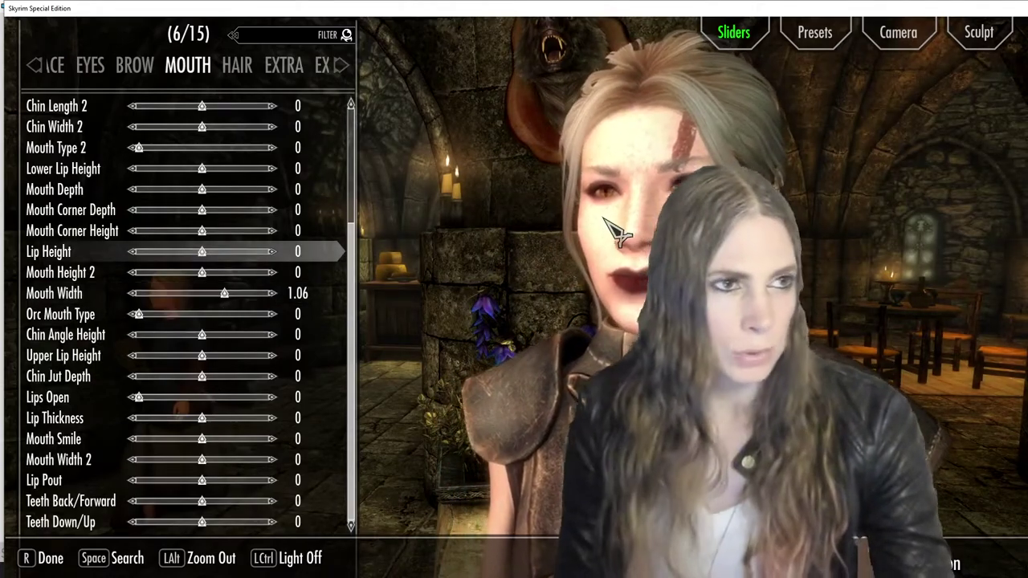
drag(718, 230, 692, 213)
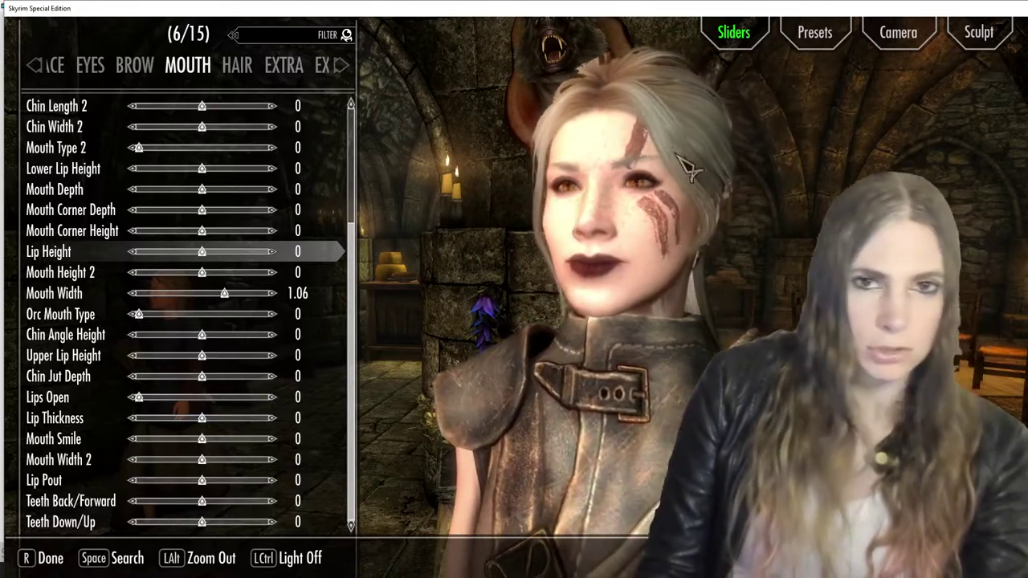
Save the character's appearance as a preset file named MyCharacter
click(814, 32)
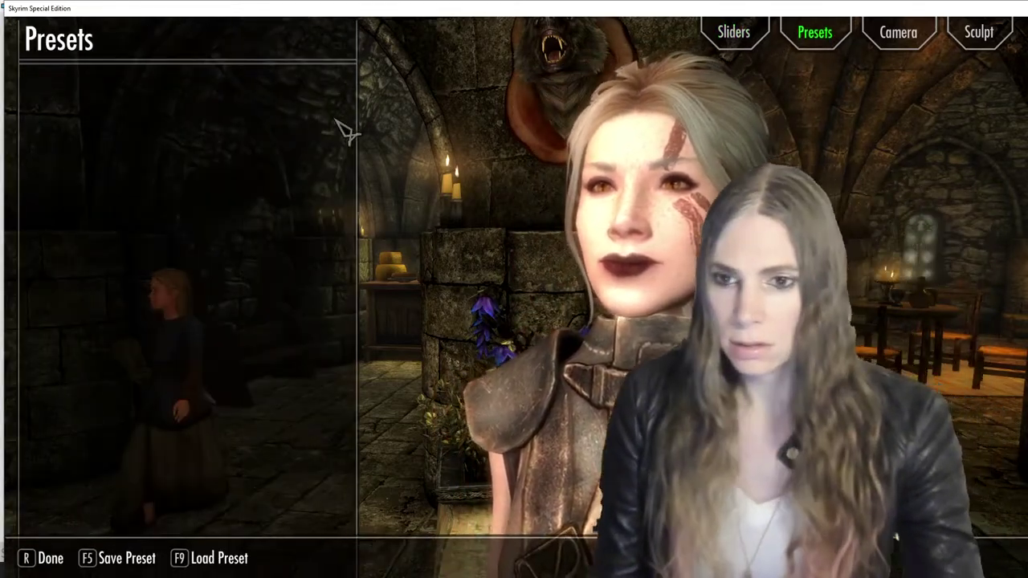
key(F5)
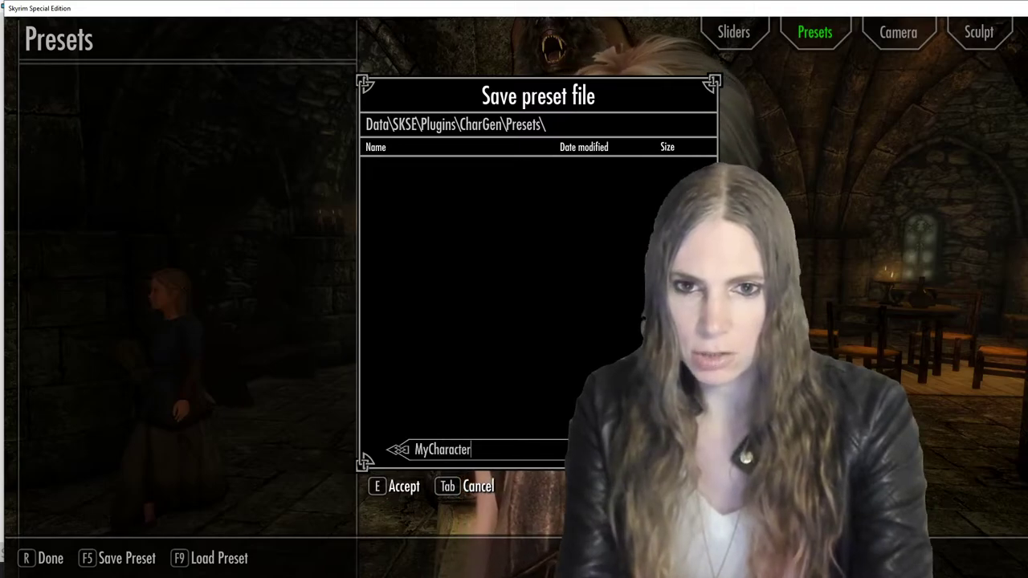
key(Return)
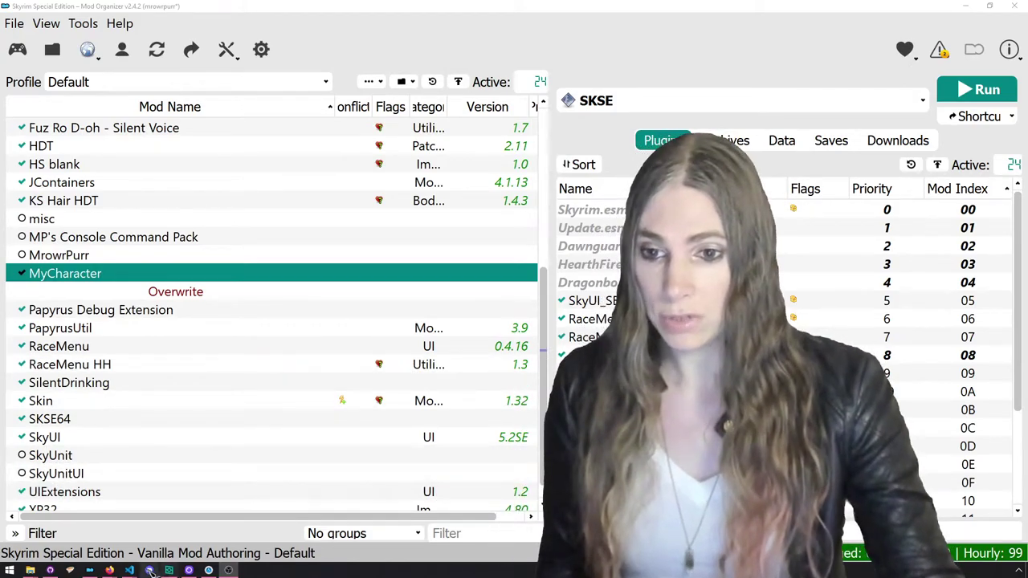
Switch to Visual Studio Code to view MyCharacterPlayerScript.psc and hide the file explorer
mouse_move(129, 570)
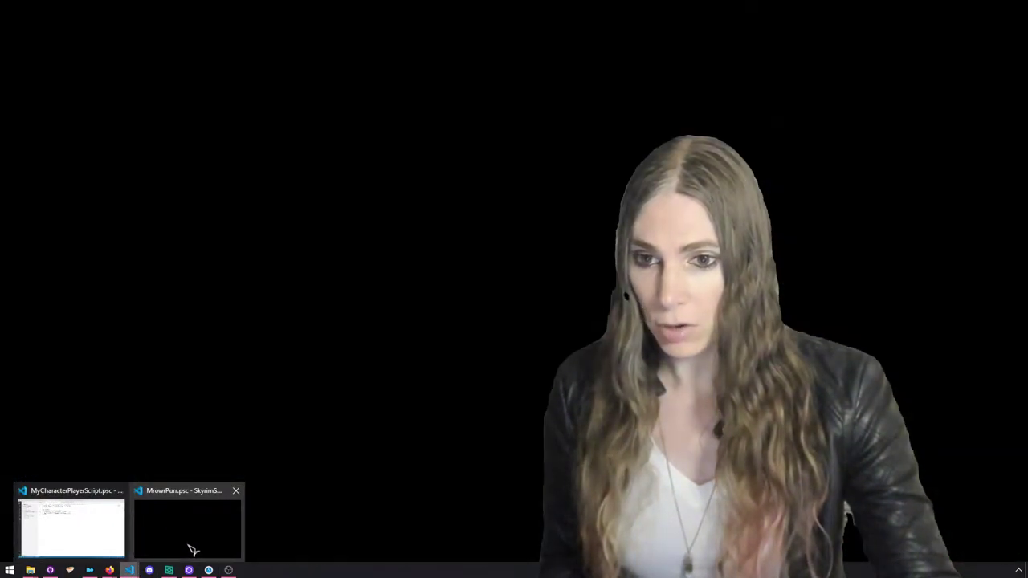
click(192, 550)
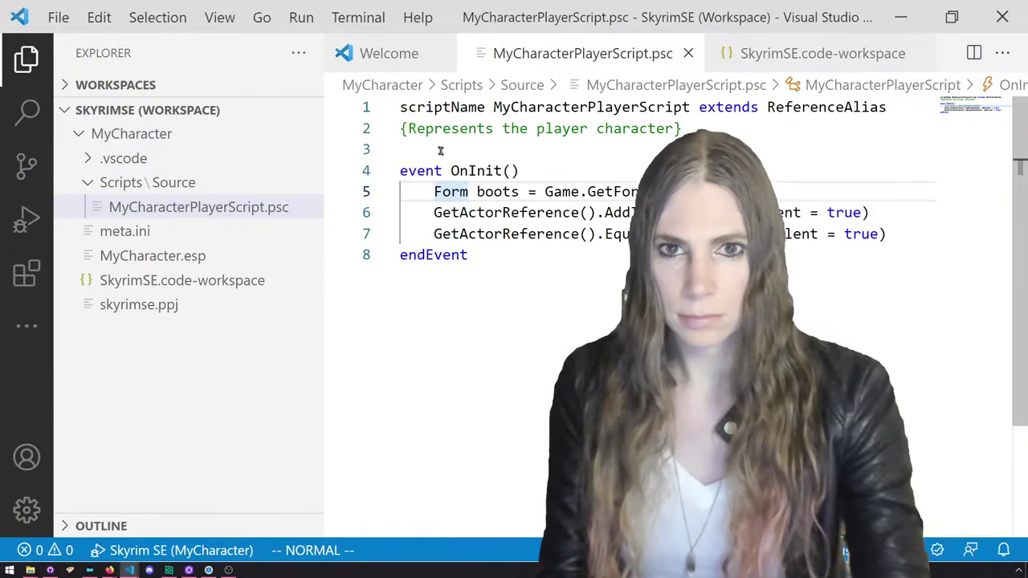
key(ctrl+b)
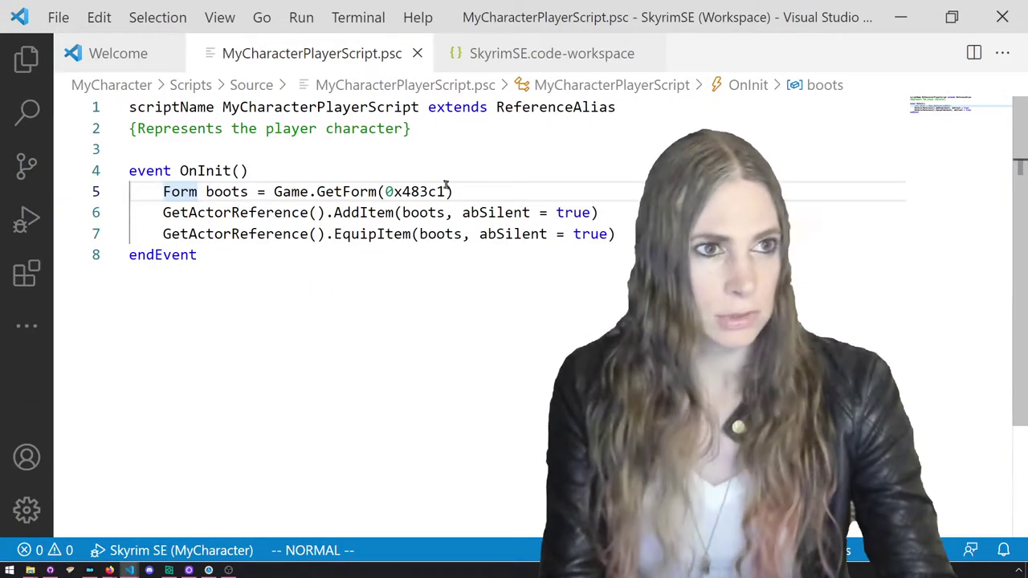
Comment out the three boots lines inside the OnInit event of MyCharacterPlayerScript.psc and save the script
click(459, 234)
key(shift+v)
key(k)
key(k)
key(ctrl+slash)
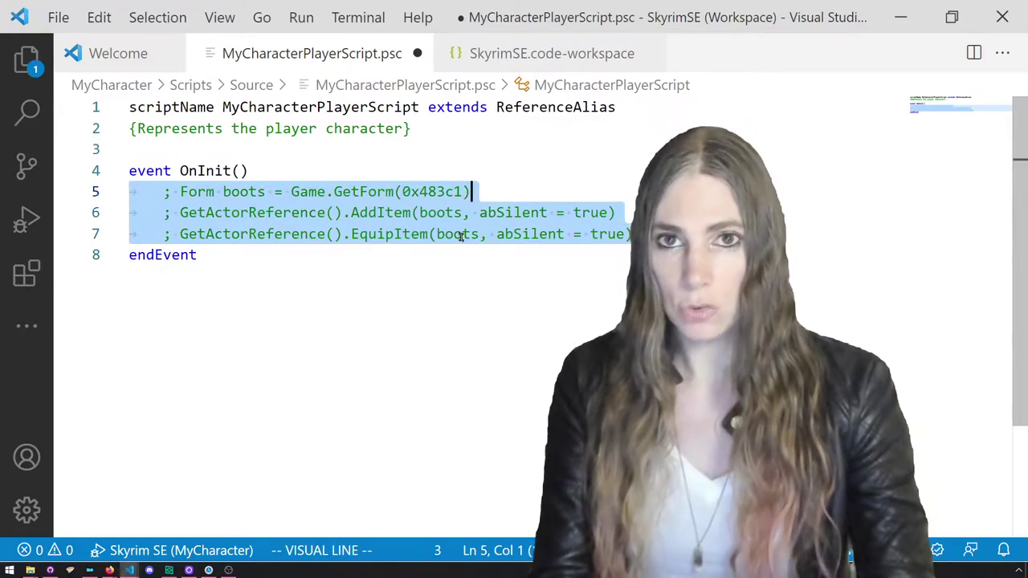
key(ctrl+s)
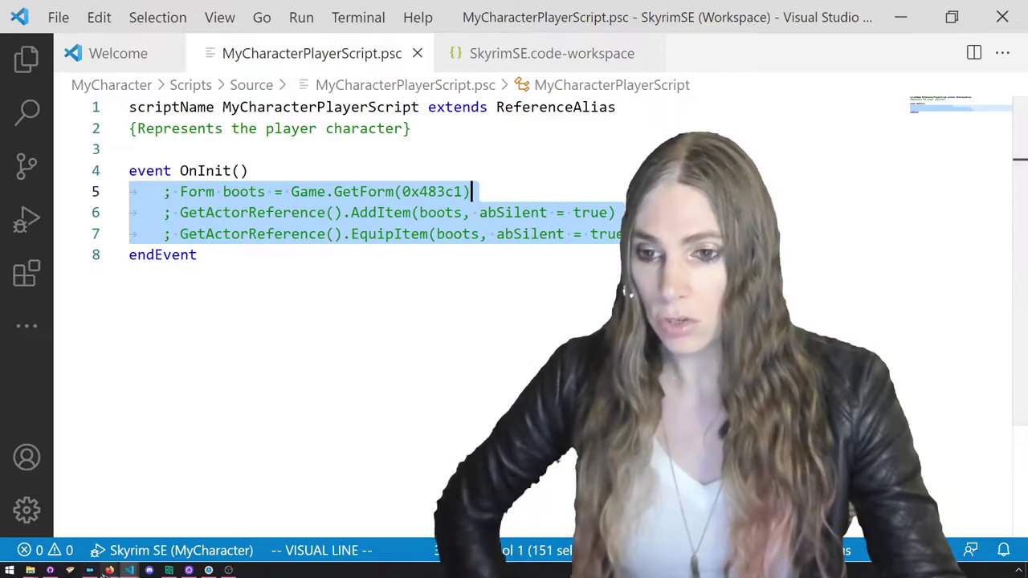
Switch to Mod Organizer and open the RaceMenu mod's folder in File Explorer
click(89, 571)
click(183, 364)
key(Up)
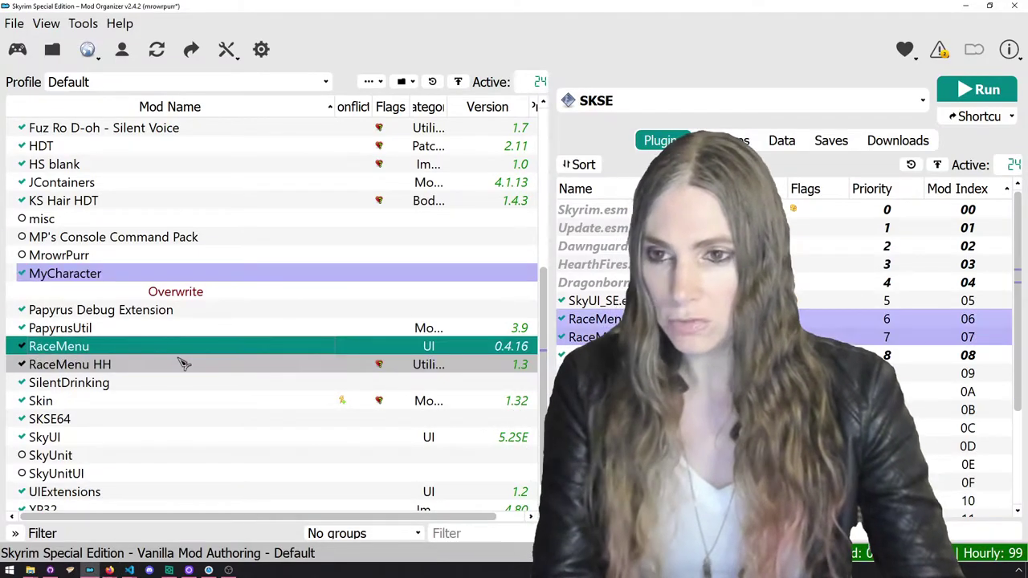
right_click(180, 349)
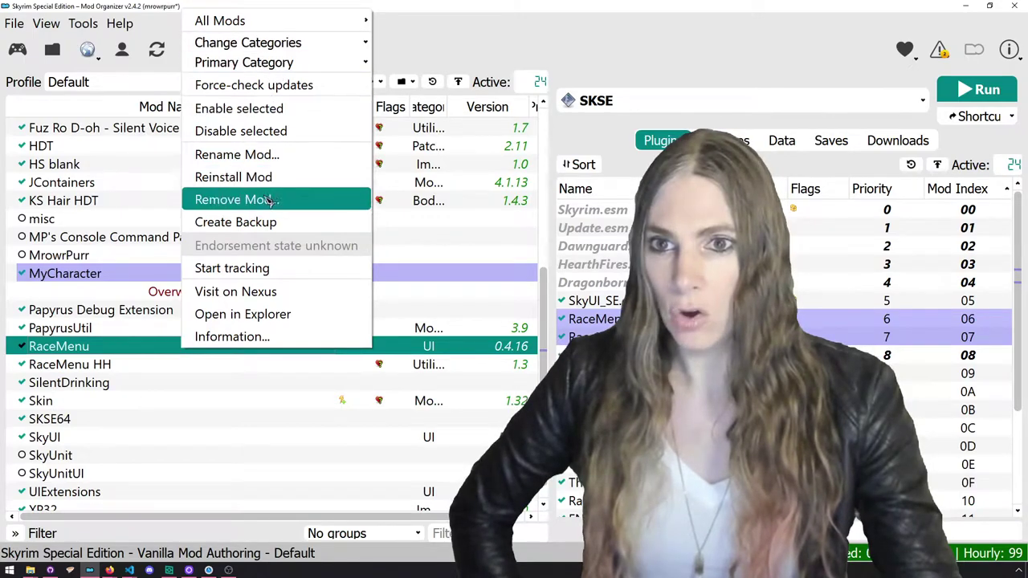
click(275, 314)
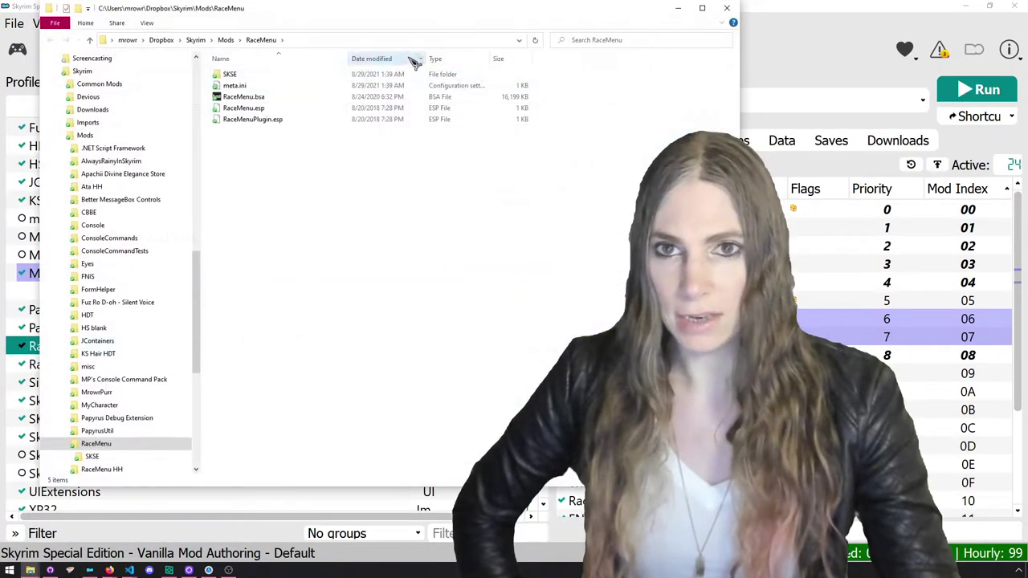
drag(453, 12, 444, 42)
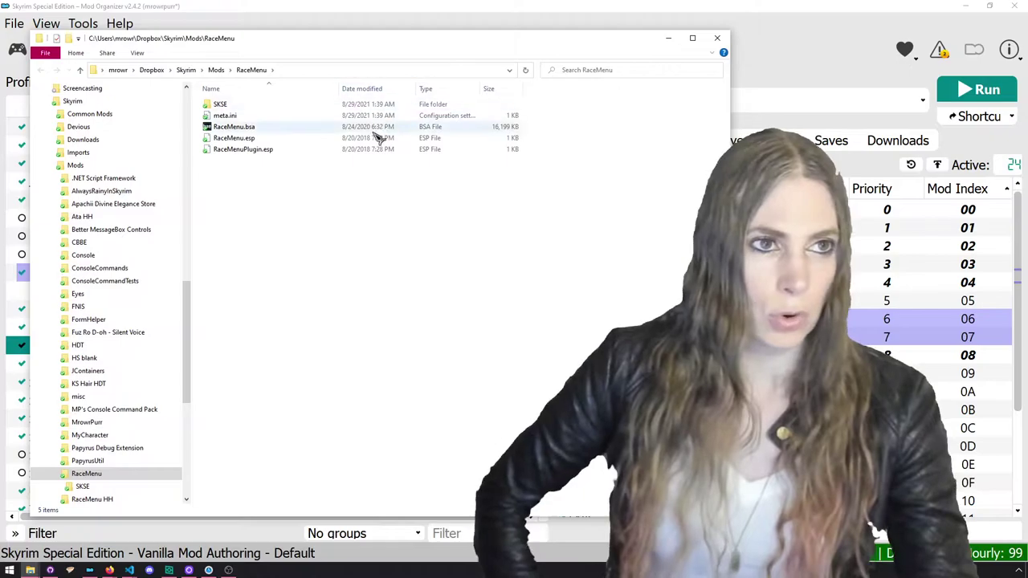
Examine the meshes and scripts folders inside the RaceMenu.bsa archive, then close the archive and the mod folder
click(284, 130)
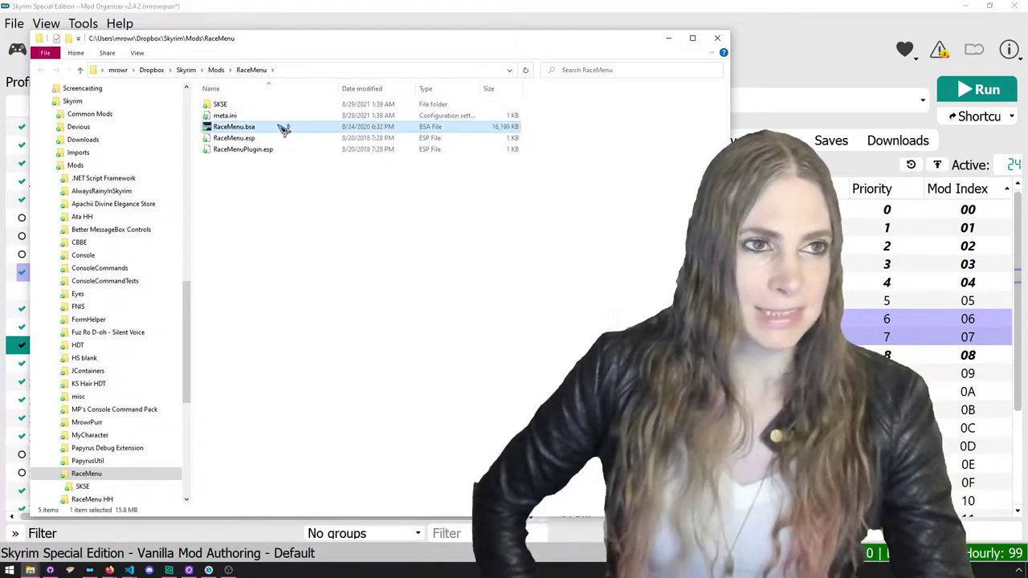
double_click(285, 130)
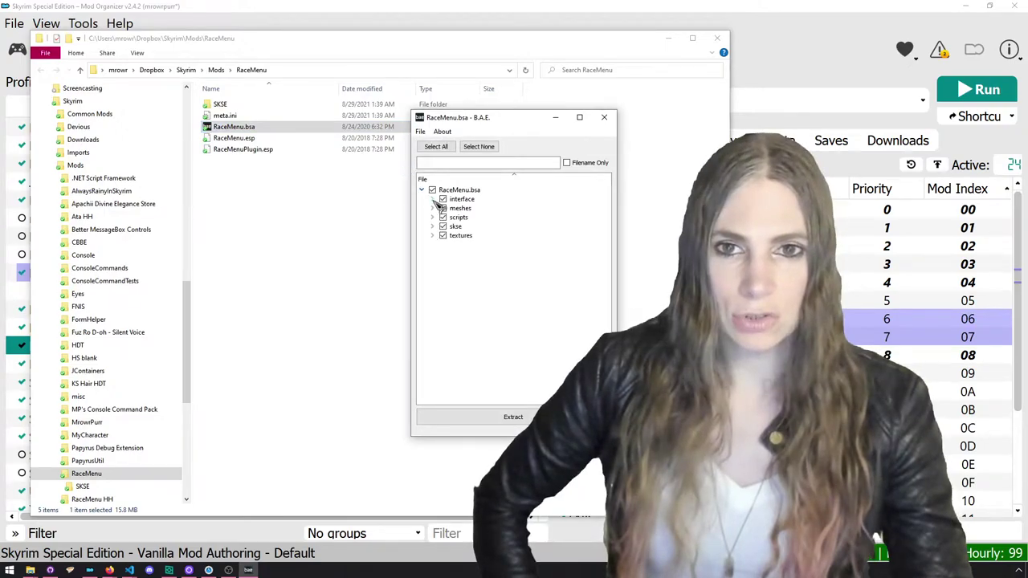
click(432, 208)
click(432, 226)
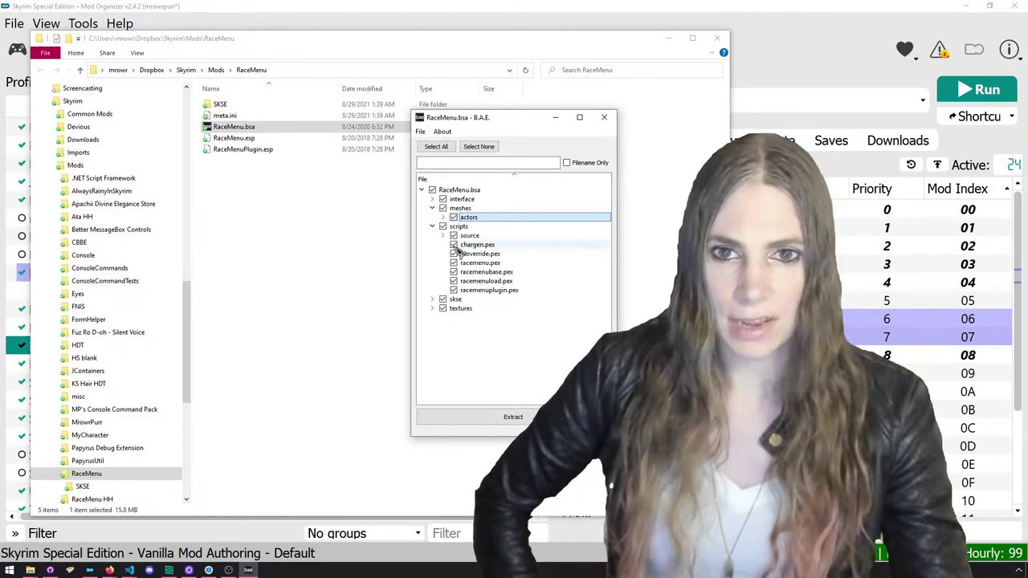
click(605, 117)
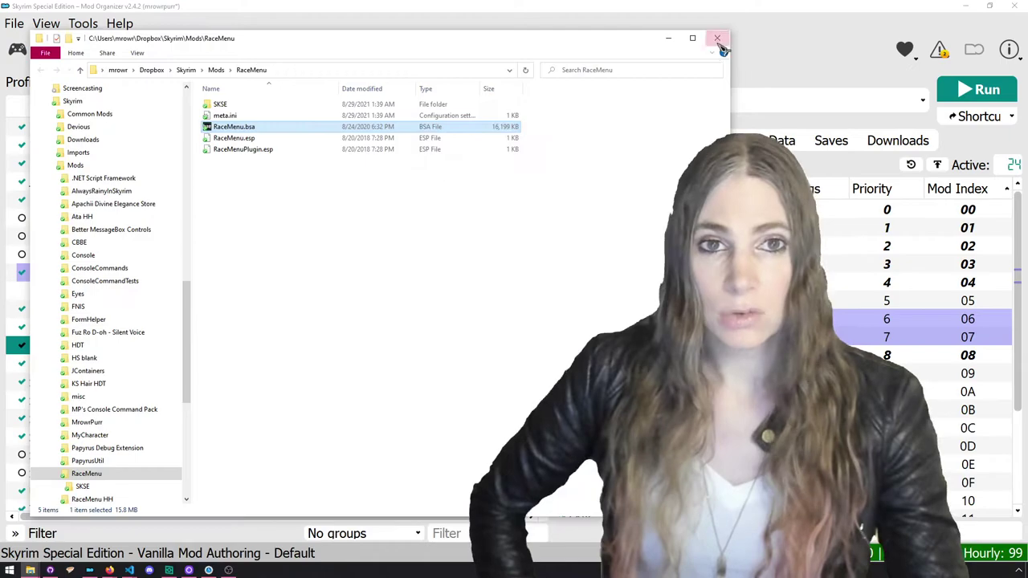
click(718, 38)
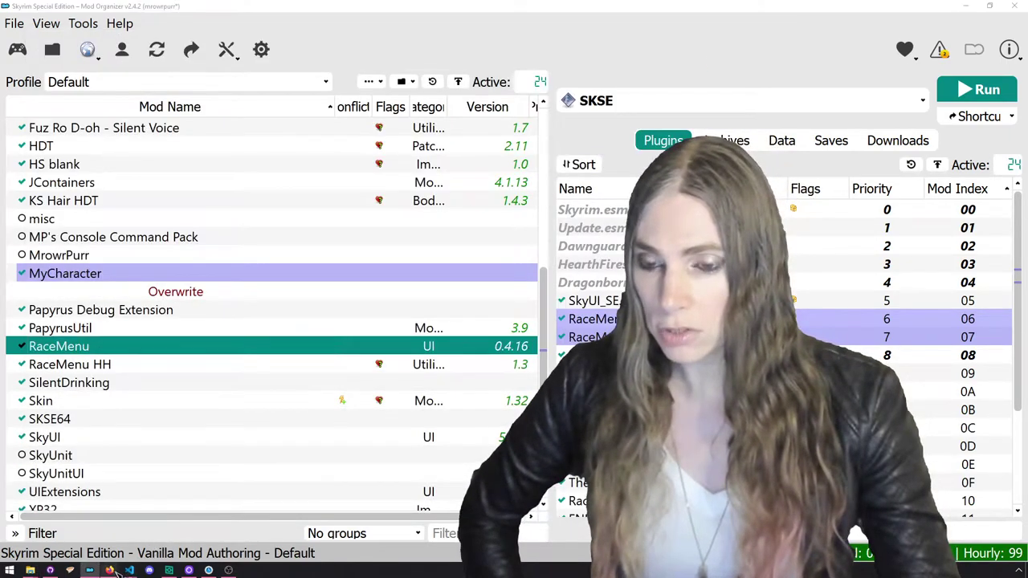
Switch to Firefox and play the Oblivion Towns music and ambience video
mouse_move(114, 569)
click(261, 544)
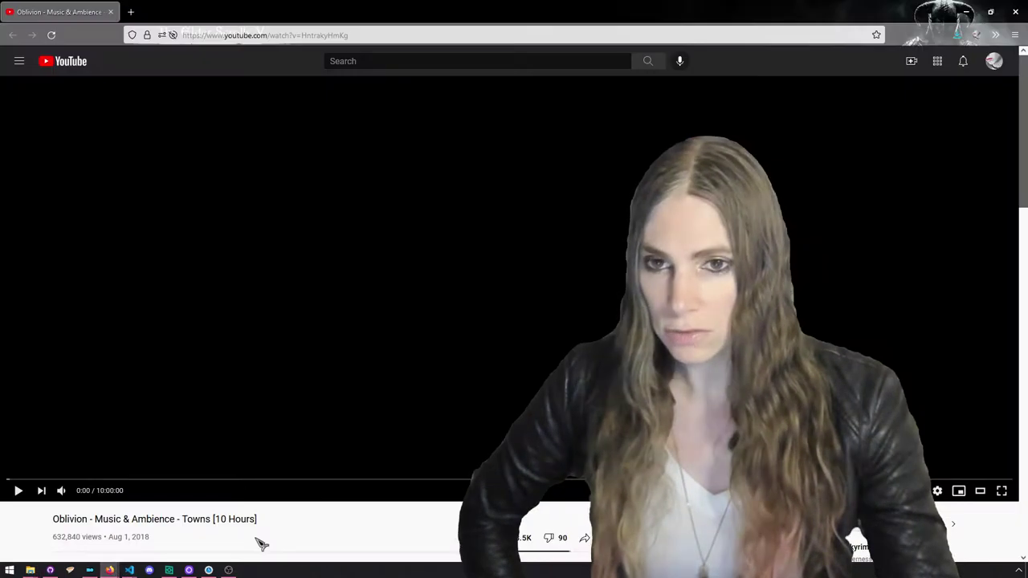
click(18, 491)
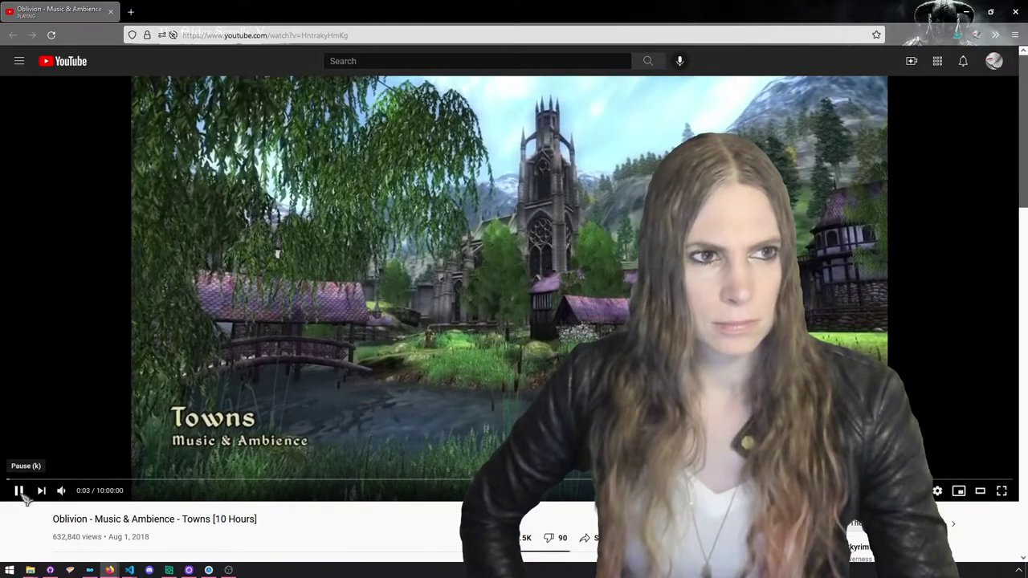
mouse_move(76, 495)
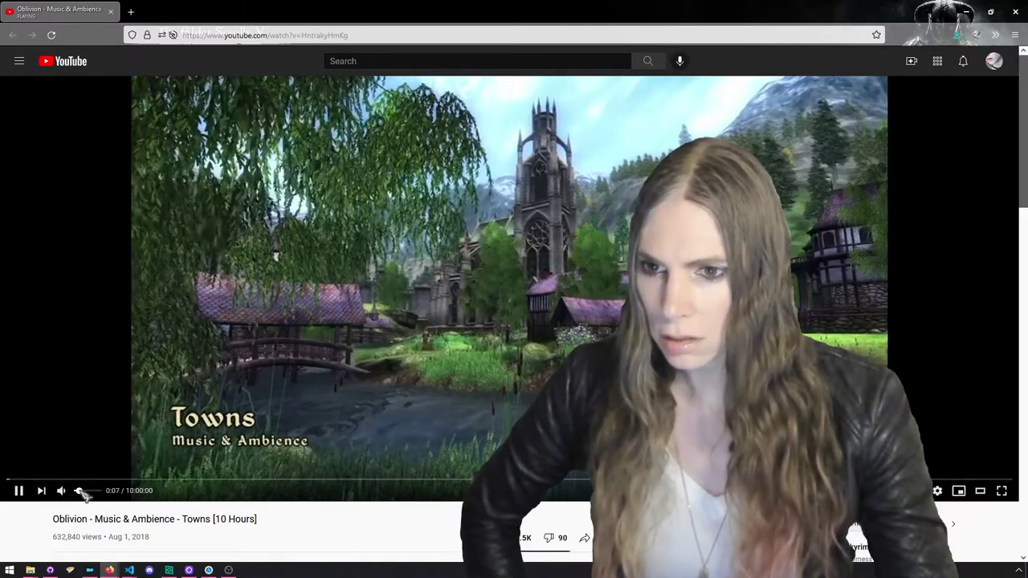
Search for "racemenu nexus" in a new browser tab and open the file listing of the RaceMenu mod on Nexus Mods
click(131, 12)
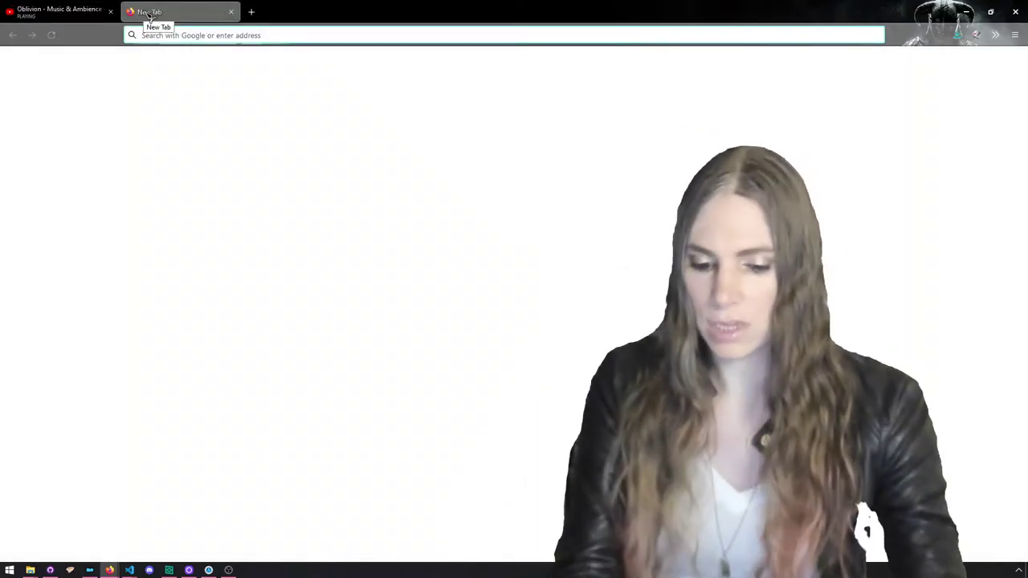
text(racemenu nexus)
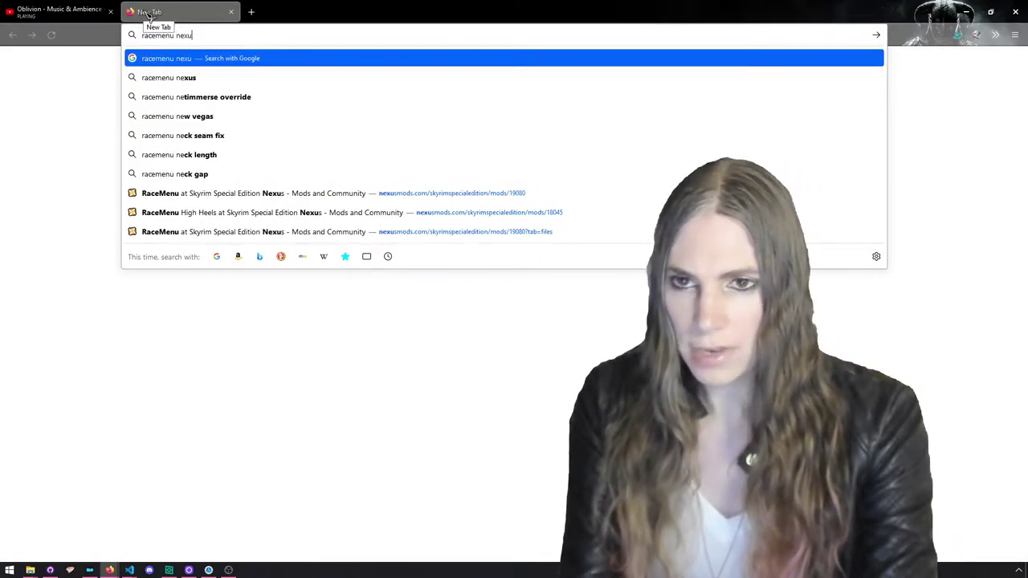
click(239, 136)
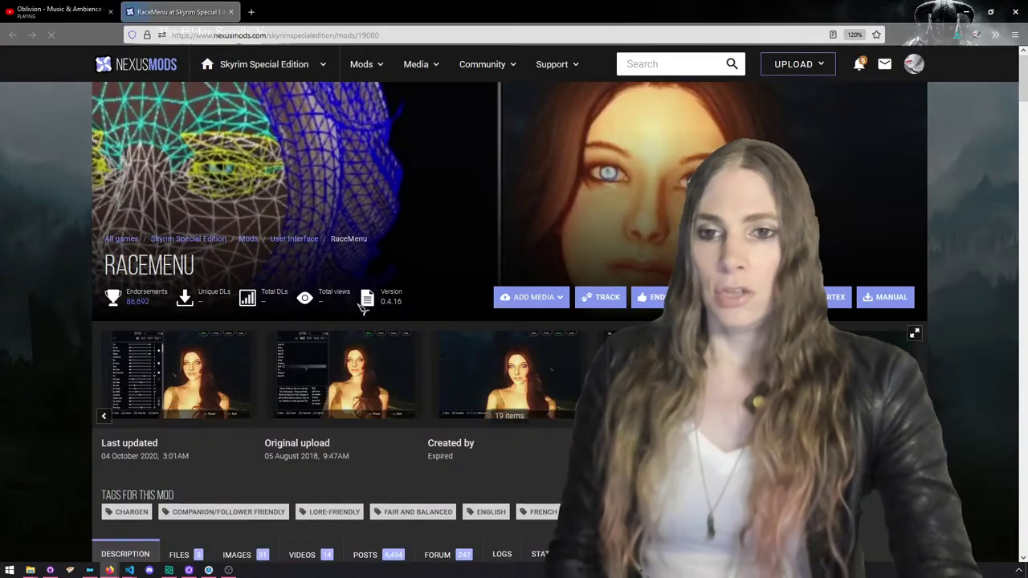
scroll(204, 291, down, 3)
click(198, 287)
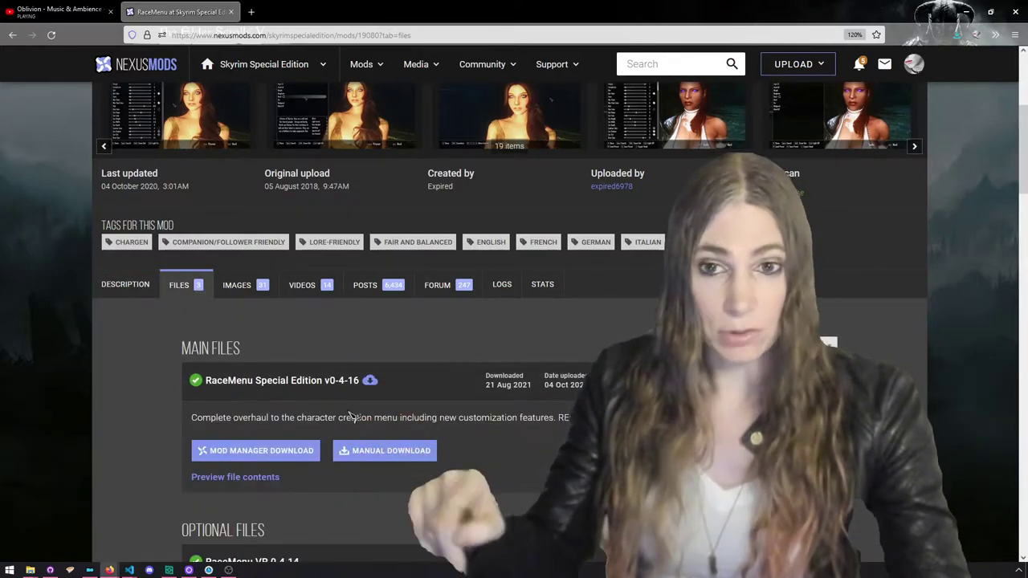
Download the current Modders Package from RaceMenu's miscellaneous files and save the archive to disk
scroll(351, 416, down, 5)
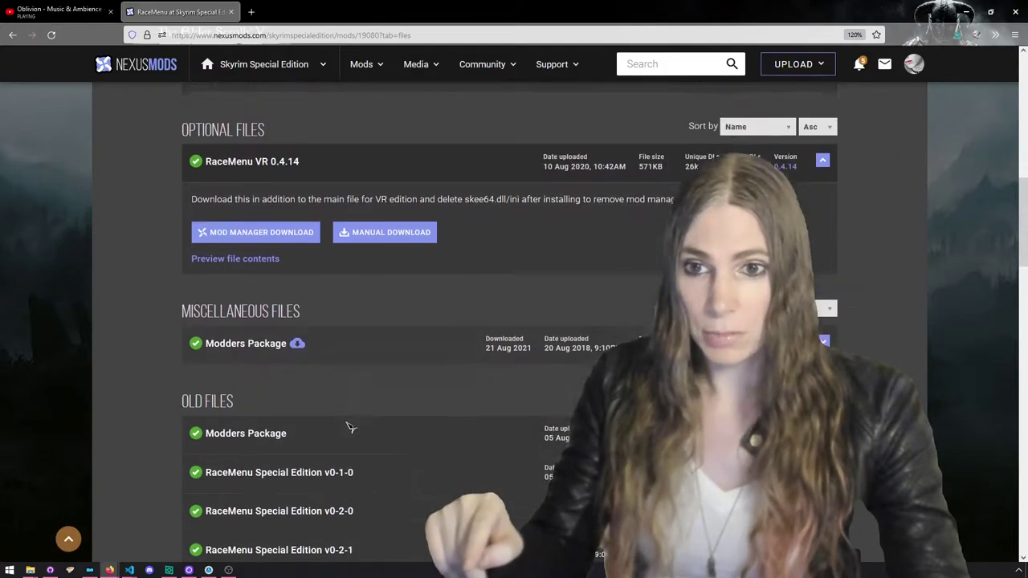
scroll(351, 427, down, 1)
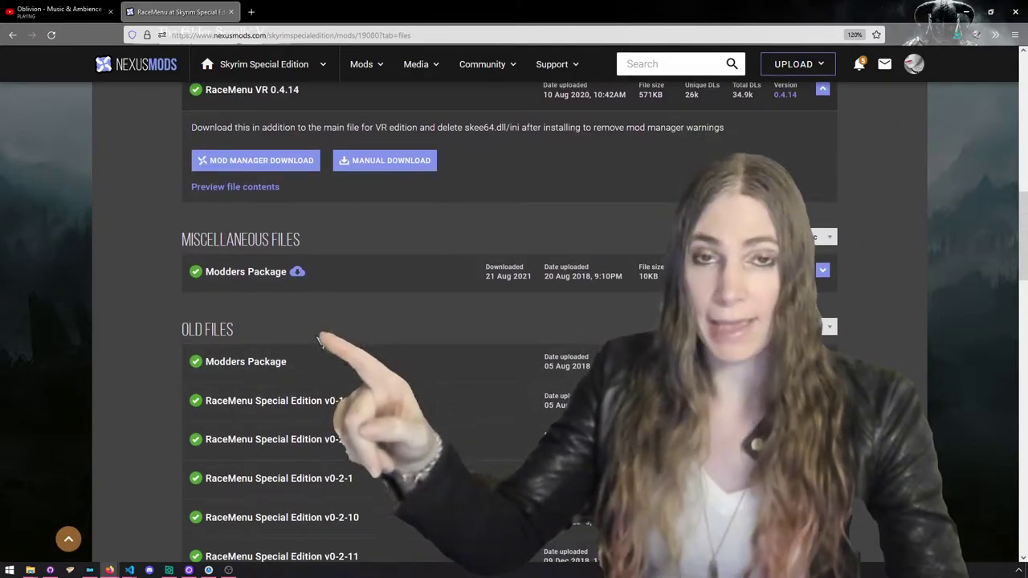
click(299, 272)
click(271, 343)
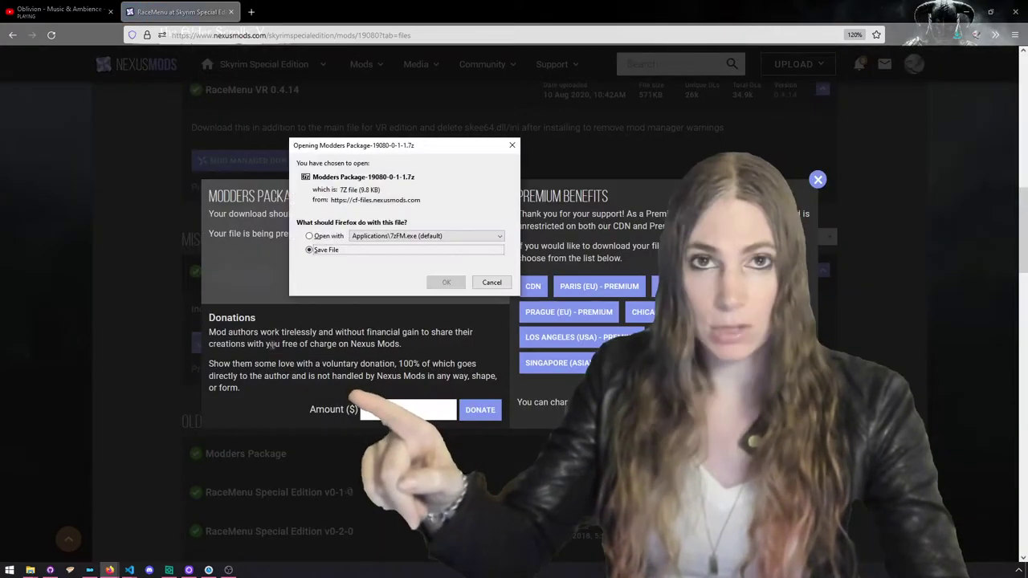
click(446, 282)
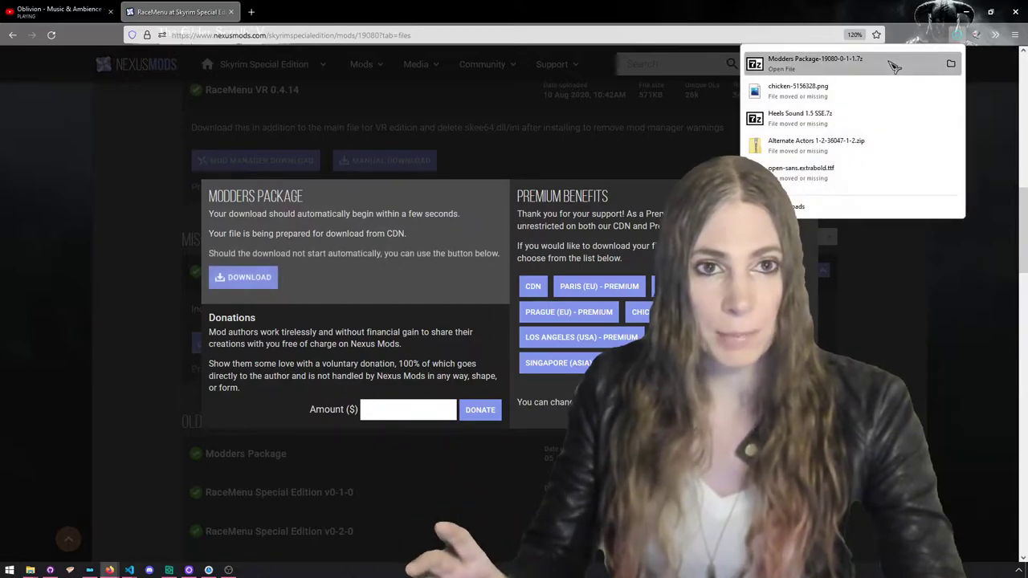
Examine the plugin template and the script sources inside the downloaded Modders Package archive, then close it
click(894, 67)
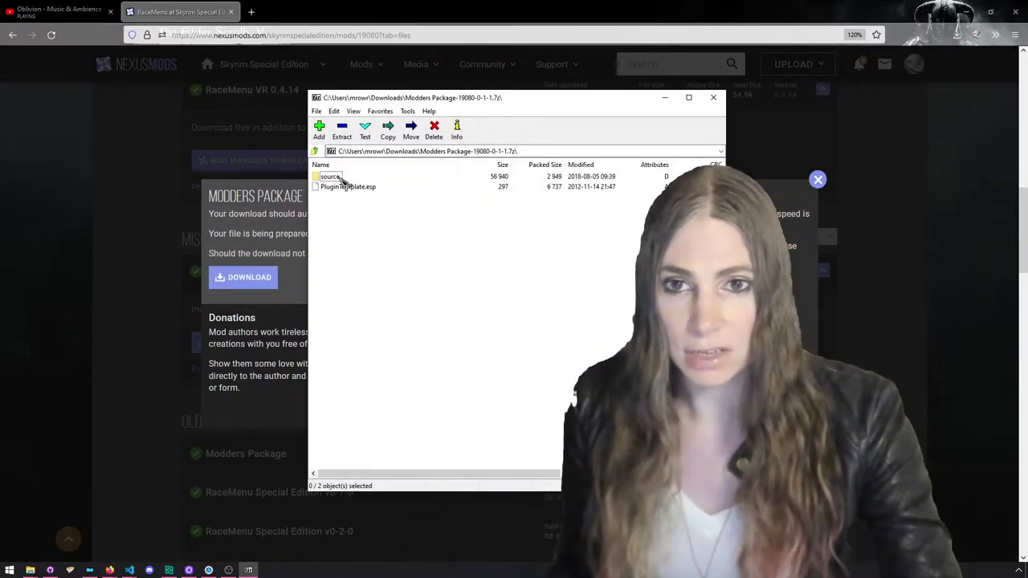
click(343, 186)
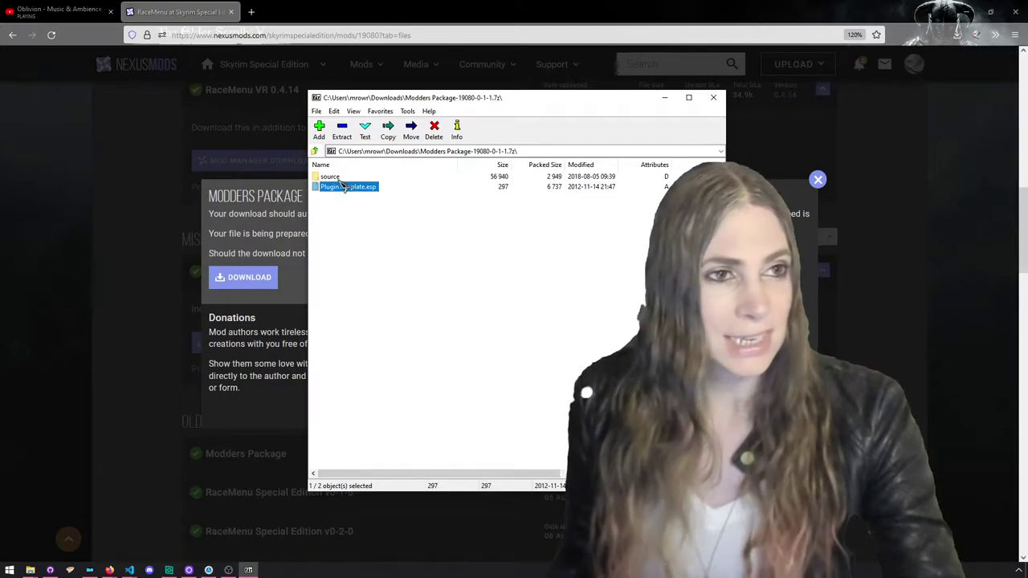
double_click(336, 177)
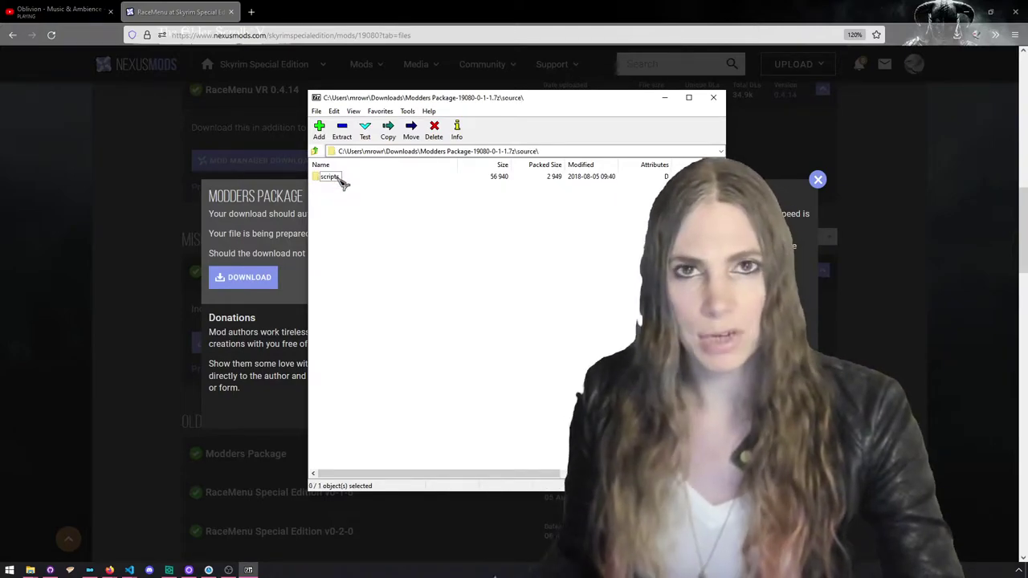
double_click(331, 178)
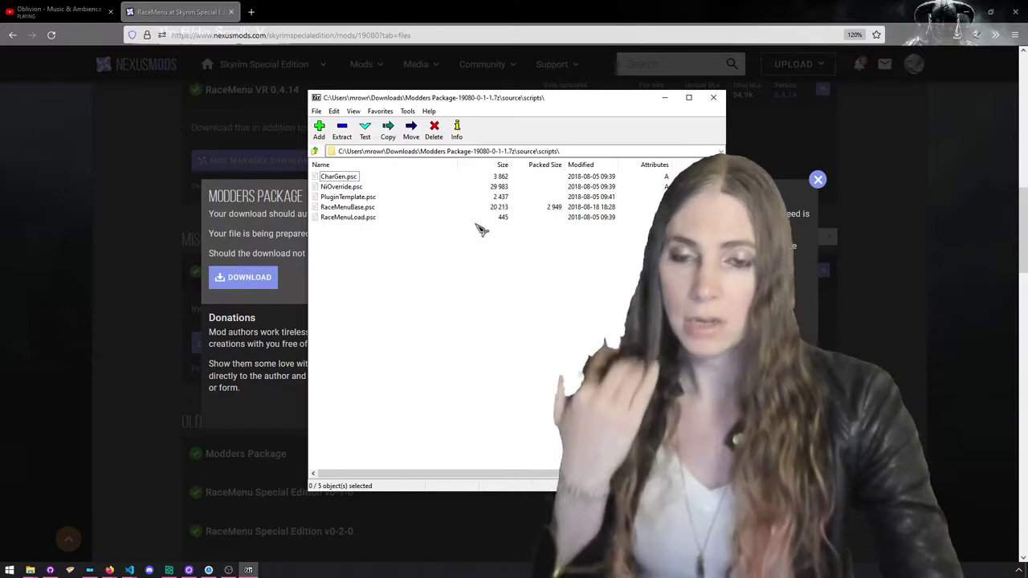
drag(447, 263, 342, 173)
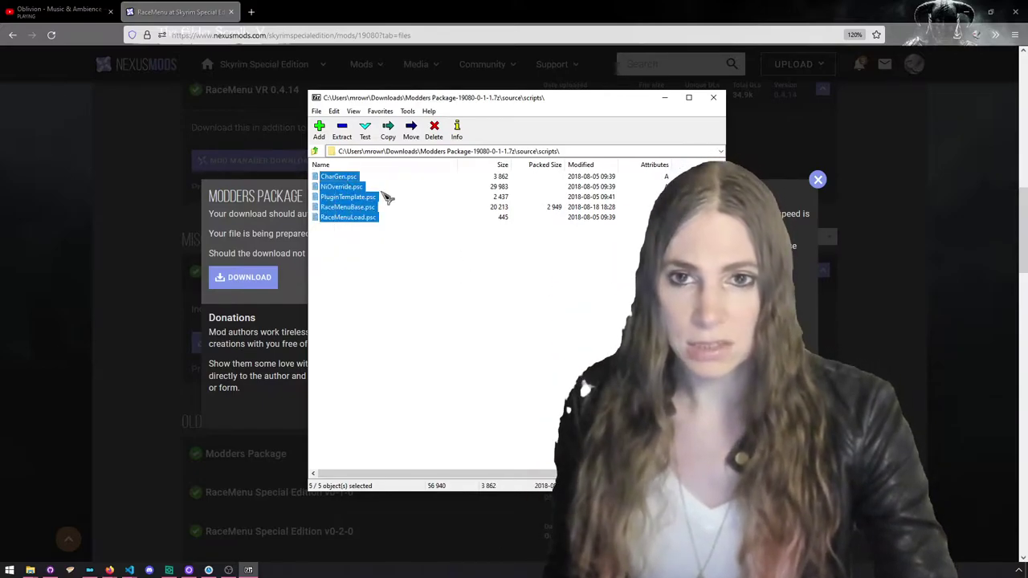
click(316, 151)
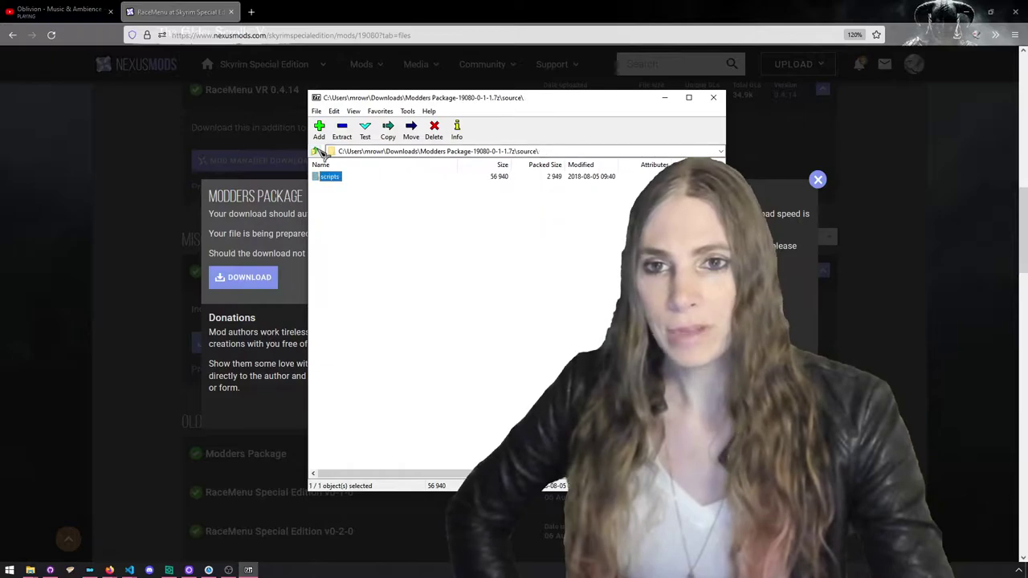
click(320, 152)
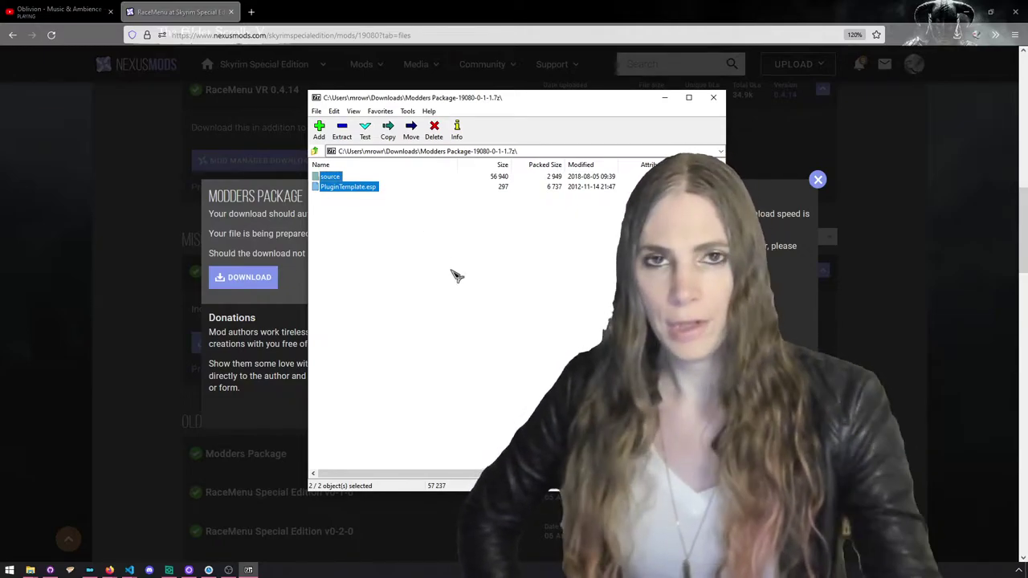
double_click(343, 182)
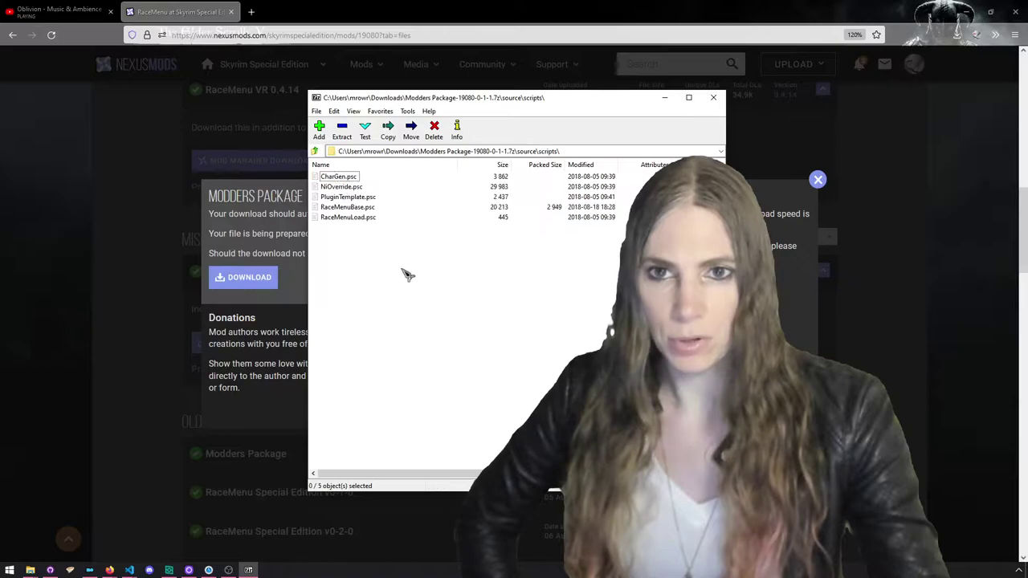
drag(425, 300, 325, 173)
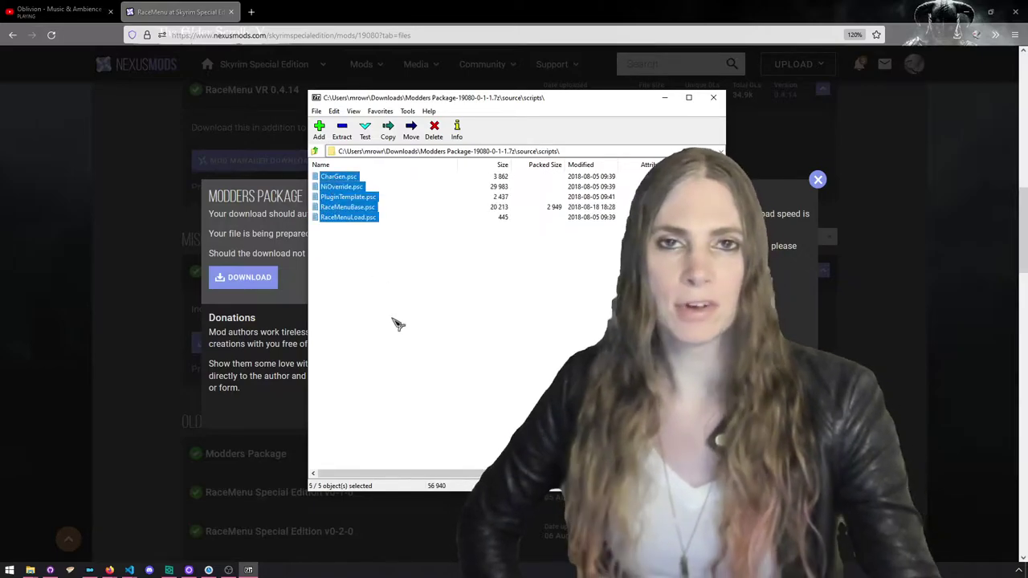
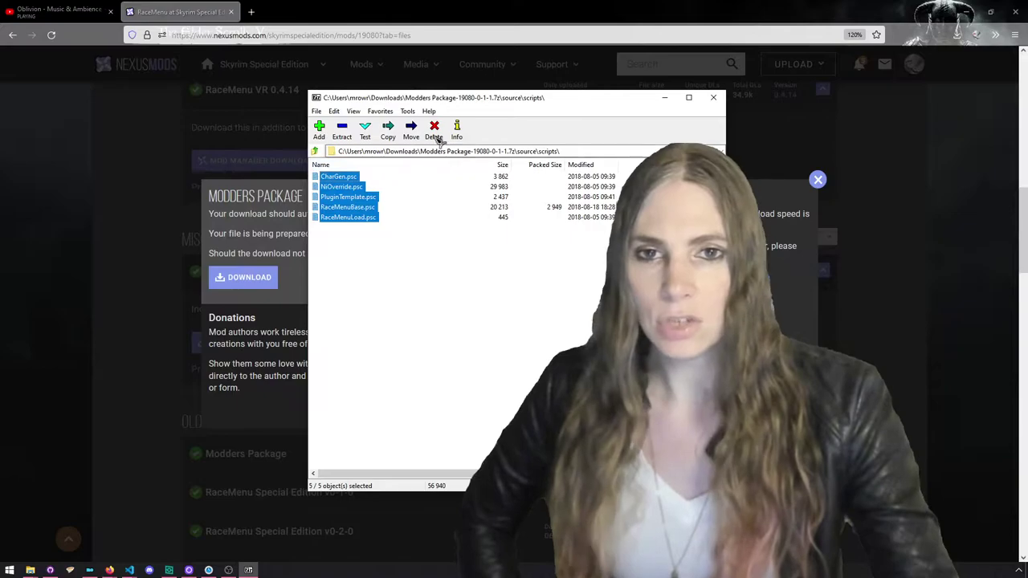
click(713, 97)
Extract the downloaded Modders Package archive into its own folder in Downloads and open the extracted folder
click(958, 35)
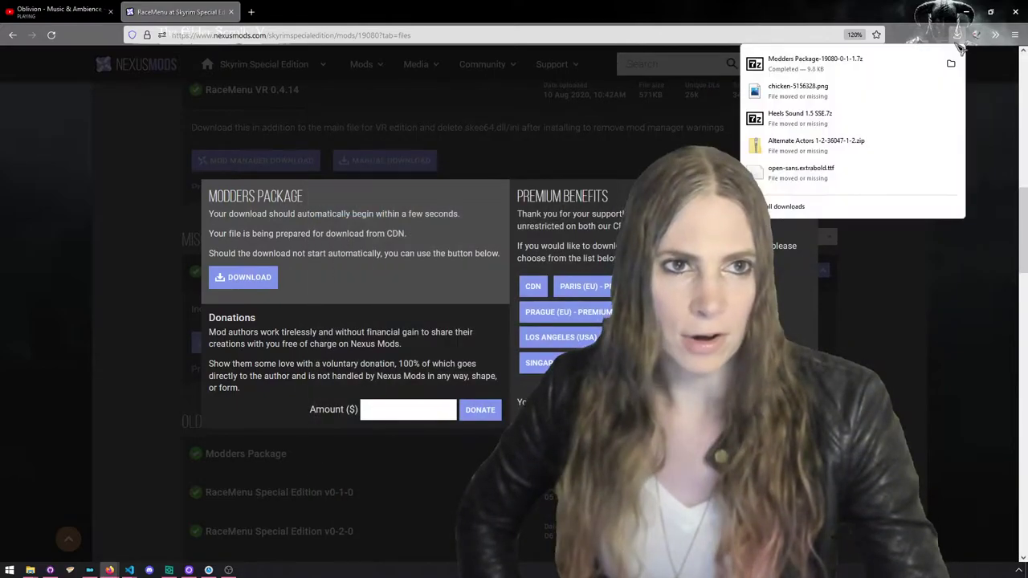
click(953, 64)
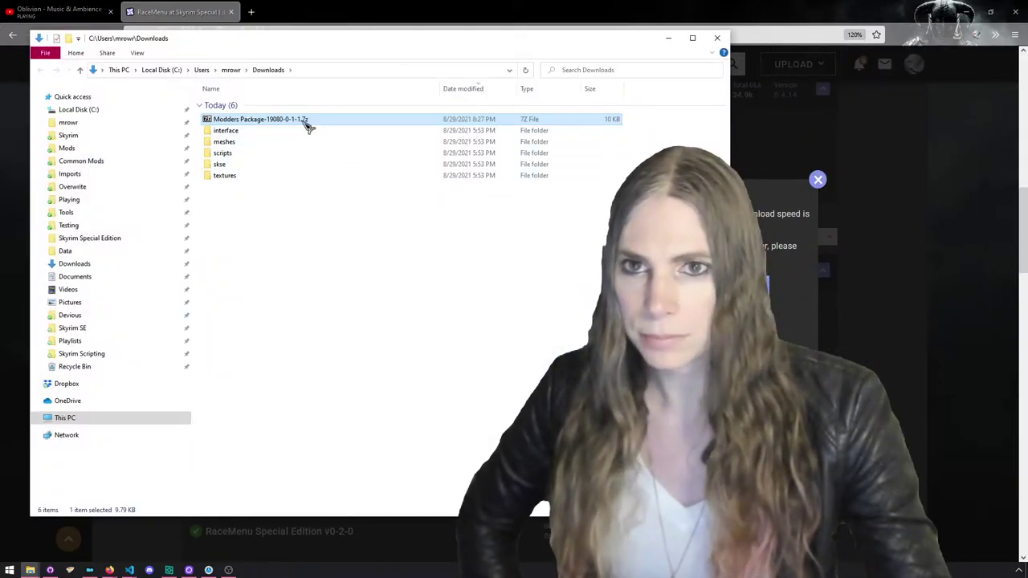
right_click(306, 125)
mouse_move(390, 166)
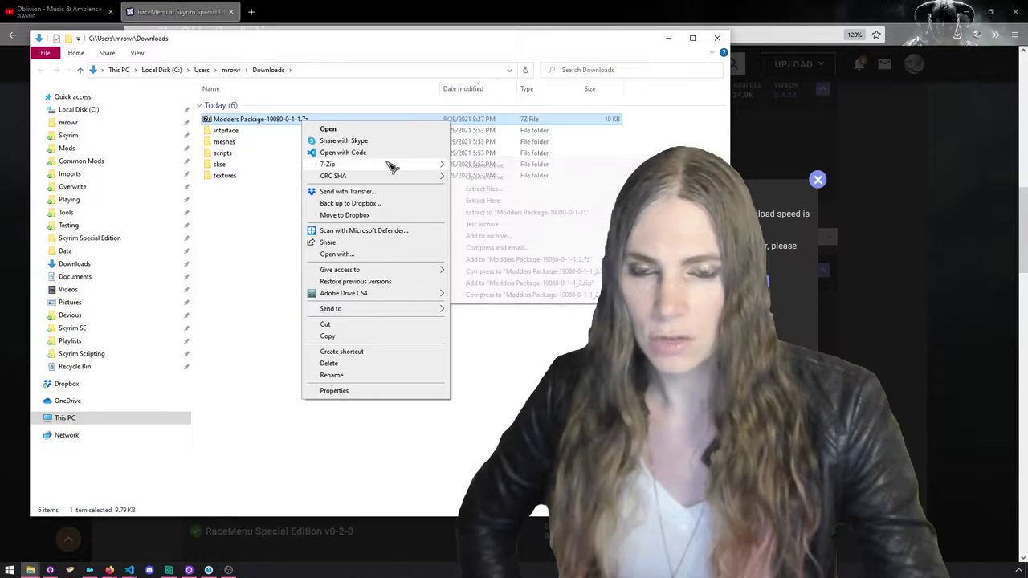
click(567, 212)
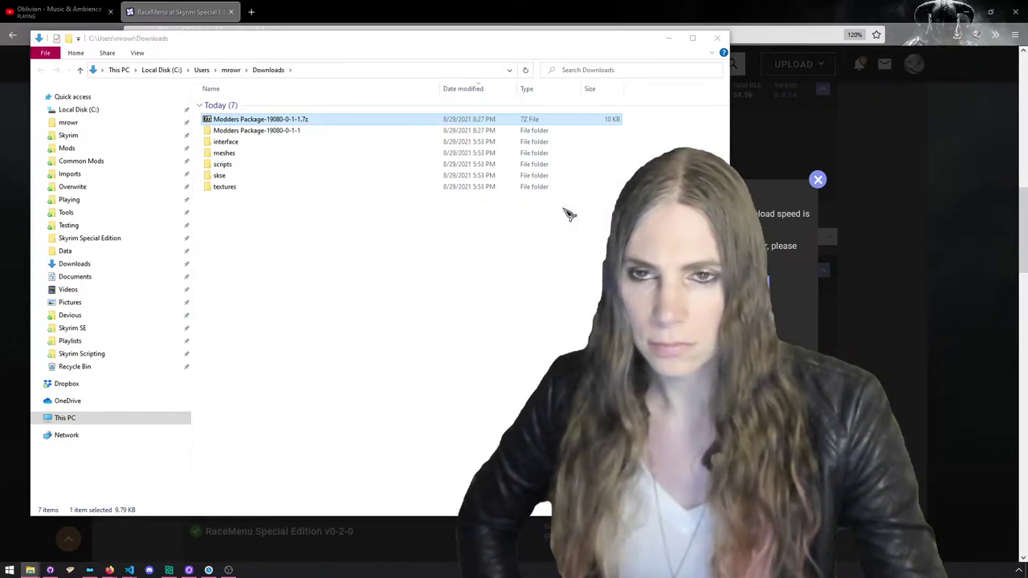
double_click(335, 131)
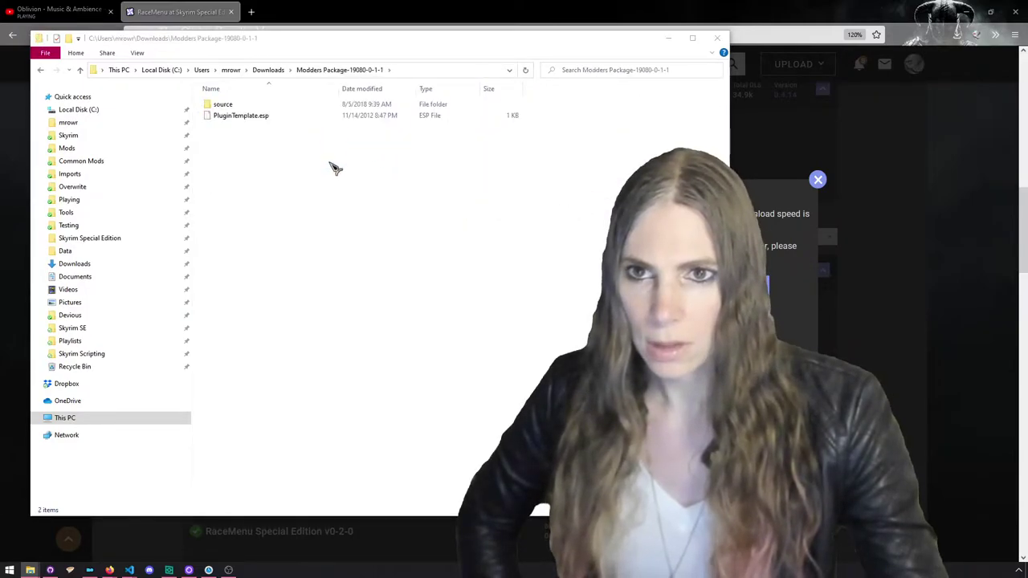
drag(363, 38, 496, 57)
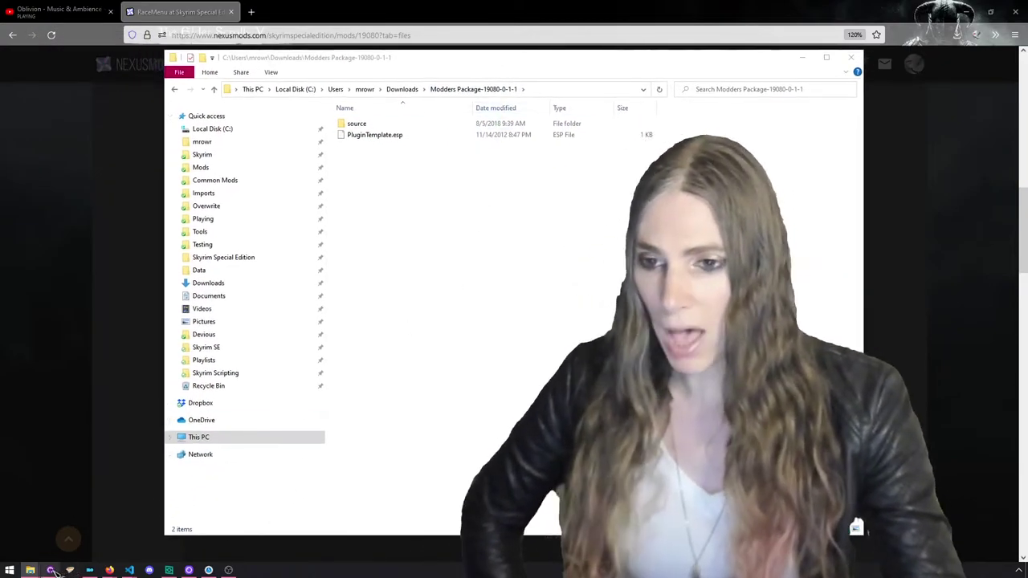
Switch to Mod Organizer and create an empty mod named RaceMenuSDK
click(90, 570)
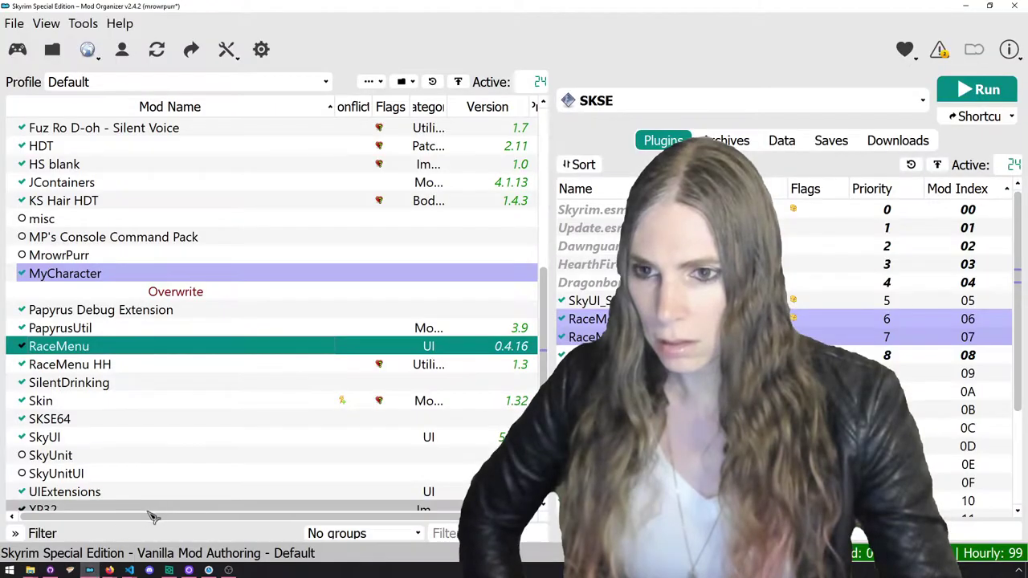
scroll(177, 498, down, 1)
right_click(199, 511)
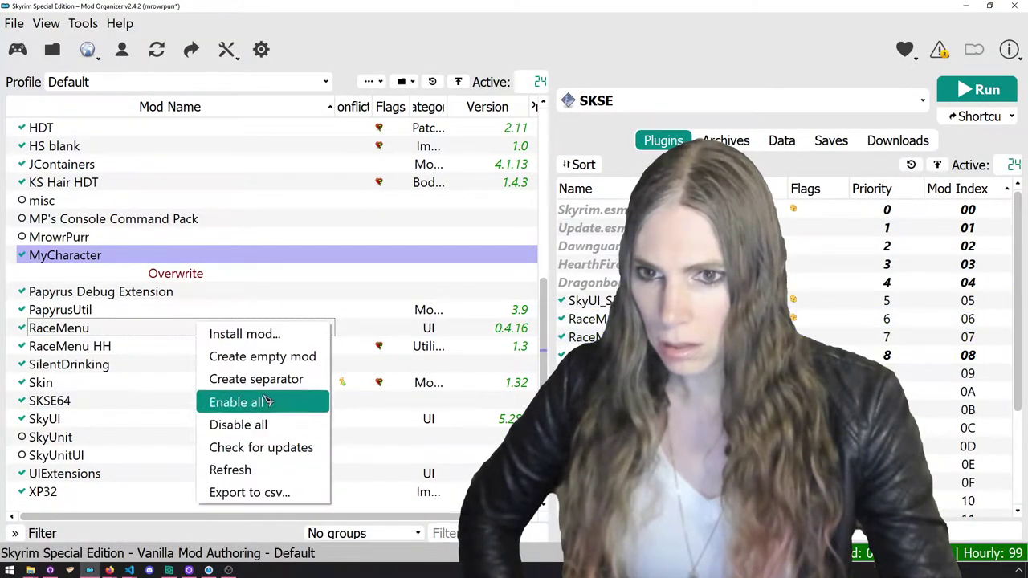
click(281, 358)
text(RaceMenuSDK)
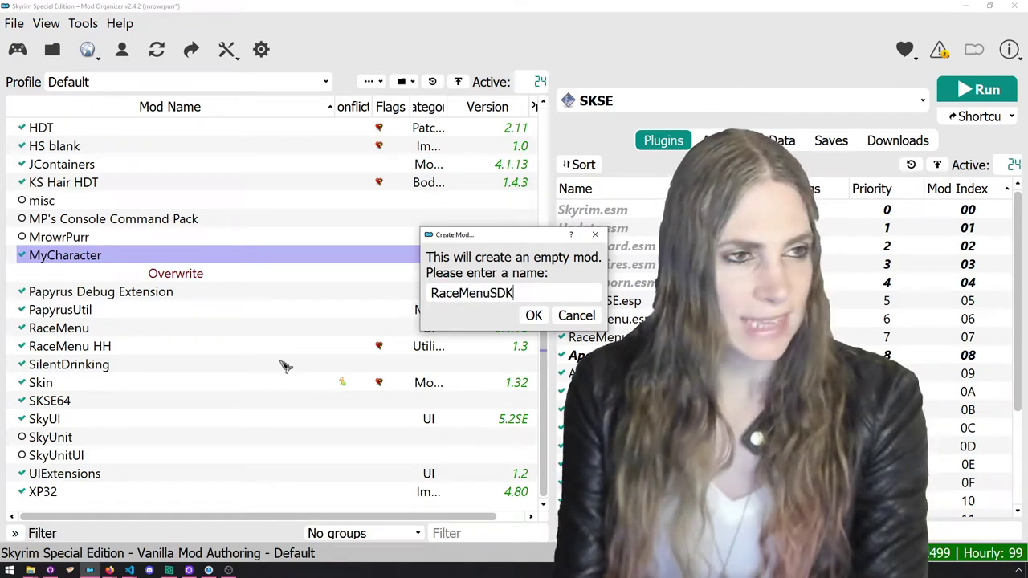
key(Return)
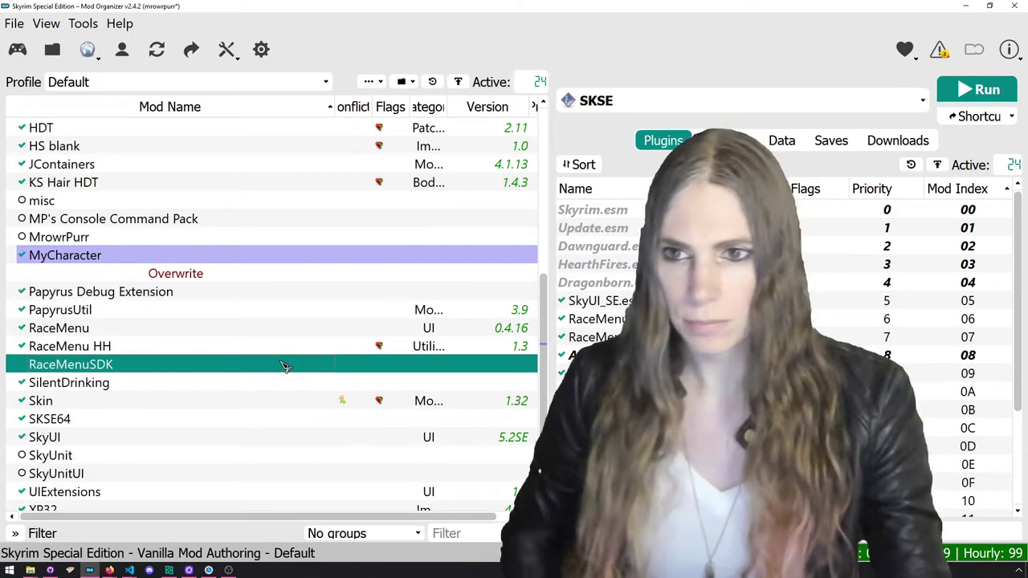
Move the source folder and PluginTemplate.esp from the extracted Modders Package into the RaceMenuSDK mod's folder, then close the package folder
right_click(285, 364)
click(347, 326)
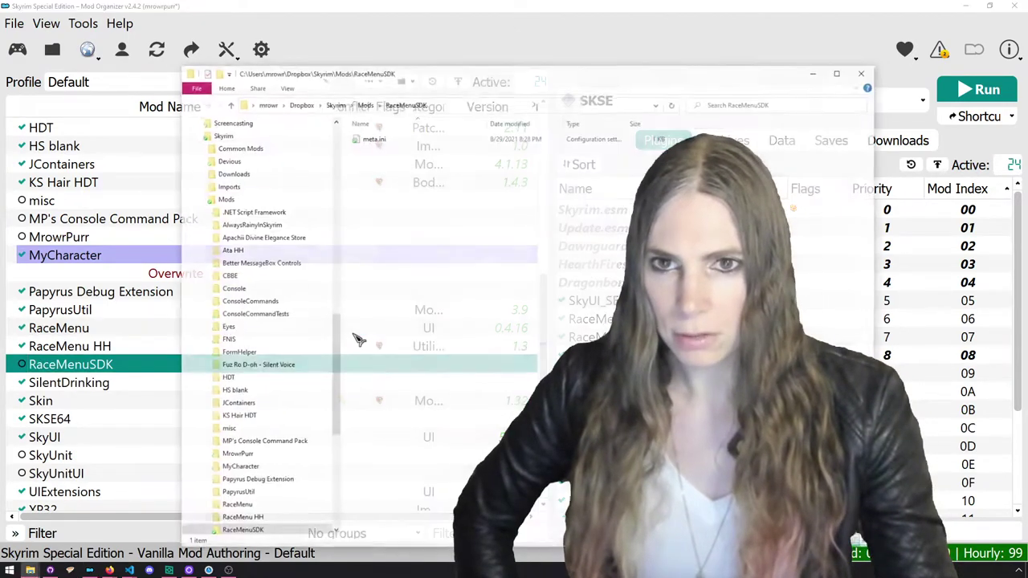
drag(426, 76, 337, 66)
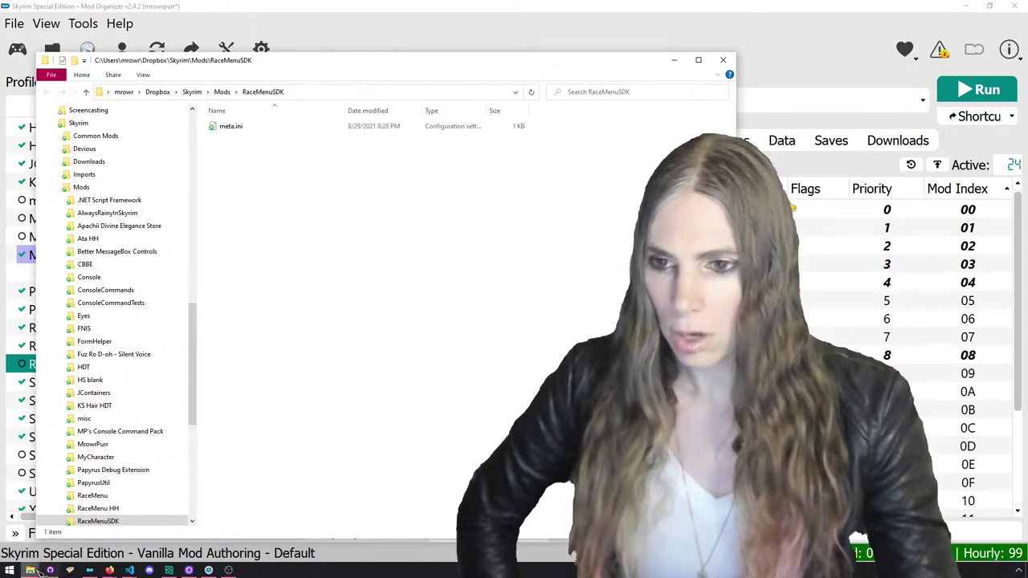
mouse_move(32, 570)
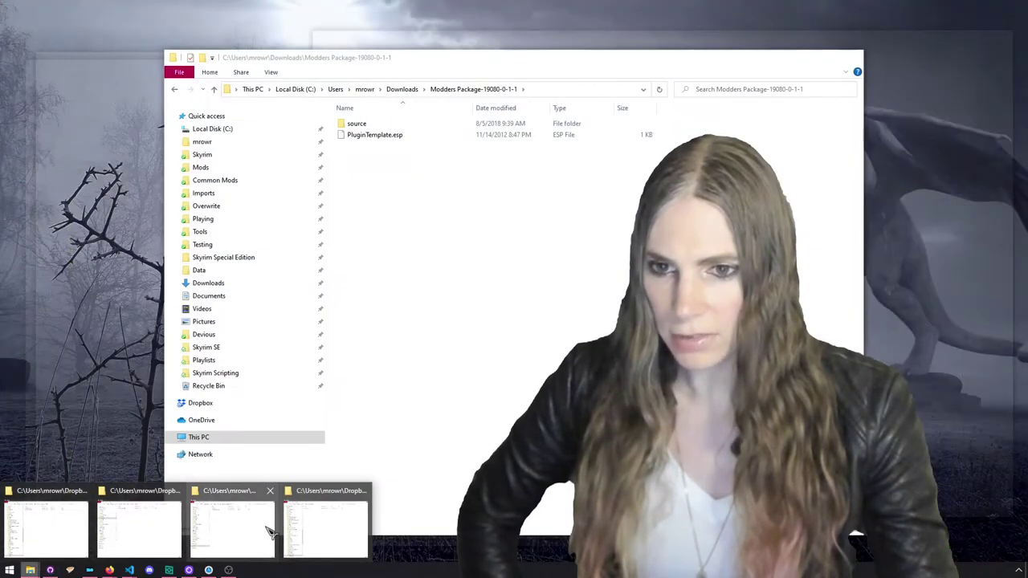
click(271, 531)
drag(391, 215, 353, 117)
drag(609, 60, 864, 62)
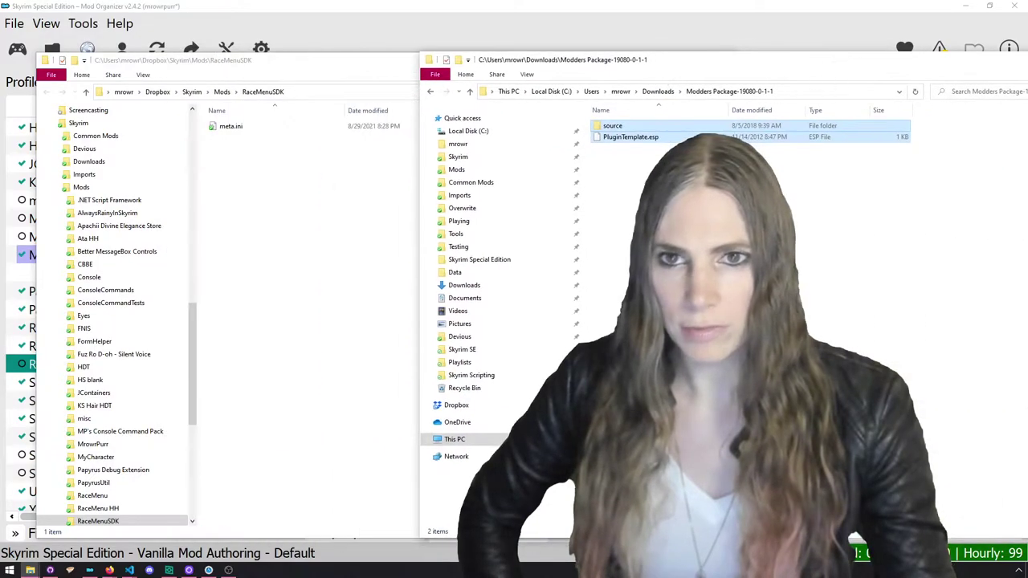
drag(618, 128, 426, 192)
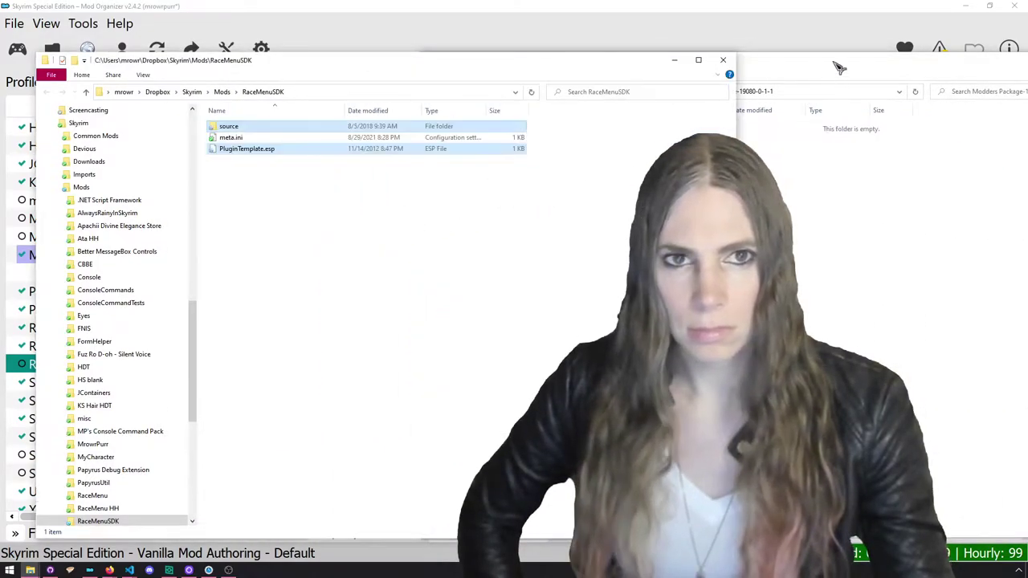
drag(837, 64, 612, 47)
click(881, 44)
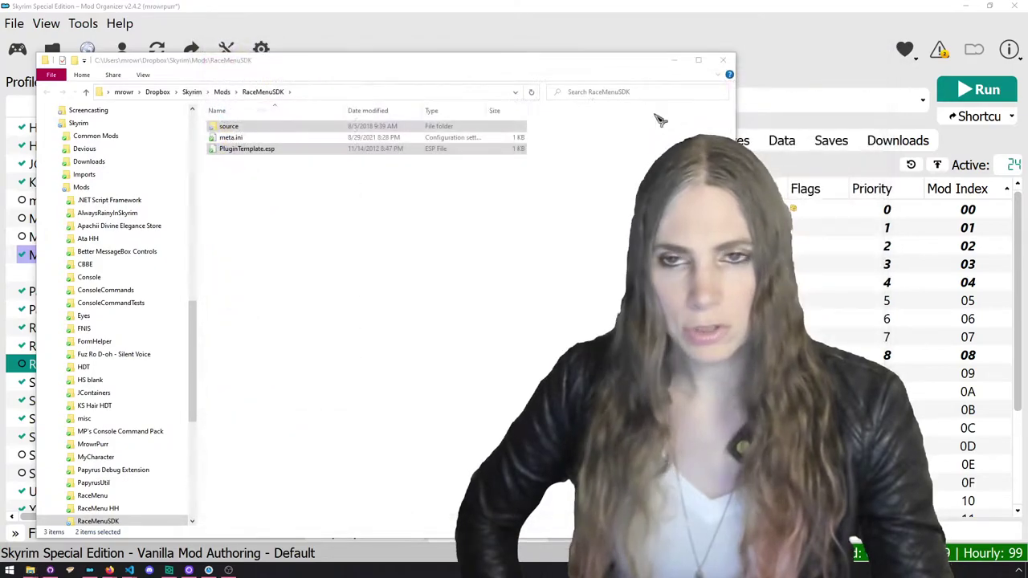
Delete PluginTemplate.esp from the RaceMenuSDK mod folder
click(293, 199)
click(257, 151)
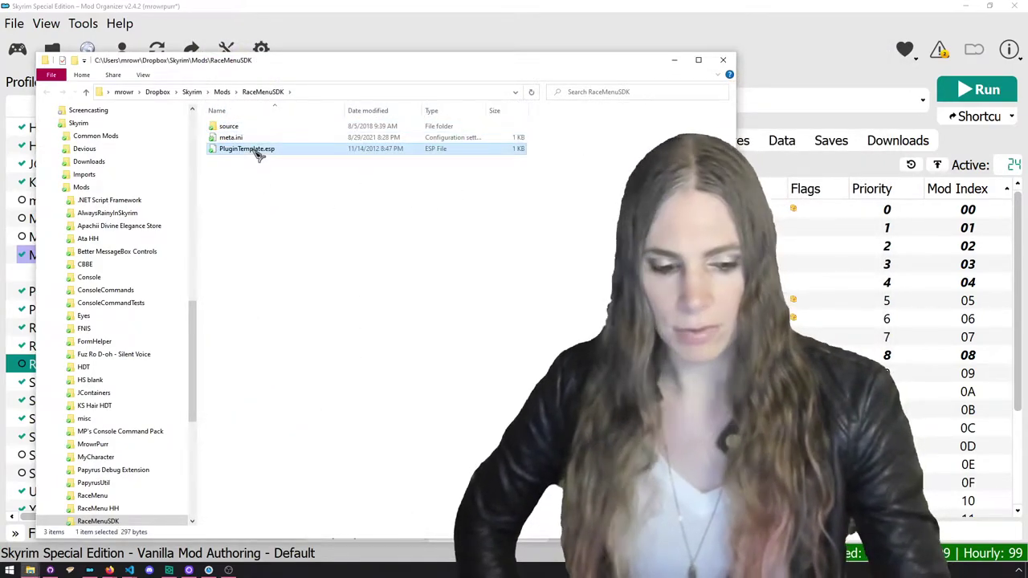
key(Delete)
drag(386, 69, 483, 50)
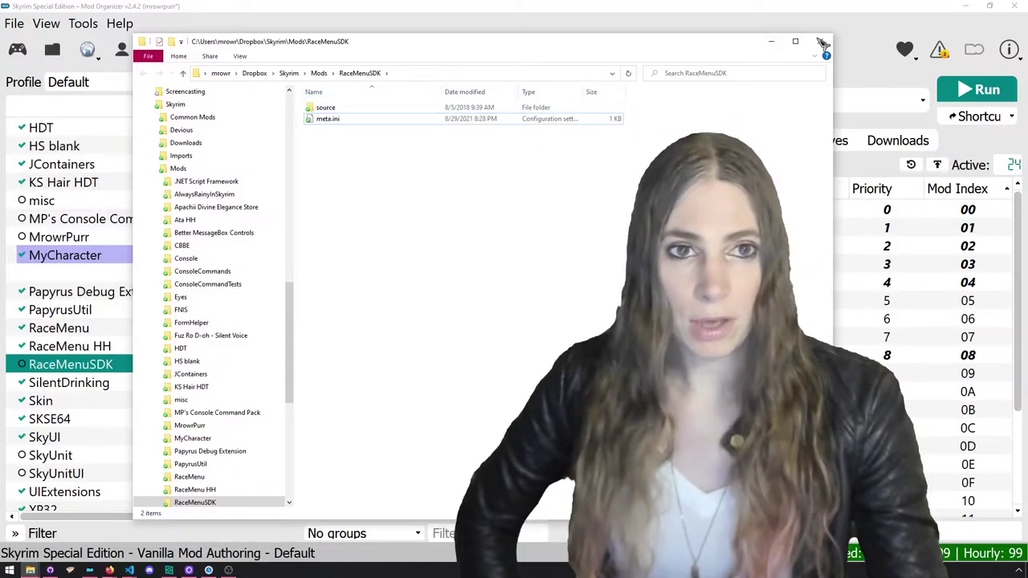
Check the script sources in RaceMenuSDK's source\scripts folder, including CharGen.psc, and close the folder
double_click(466, 108)
double_click(464, 110)
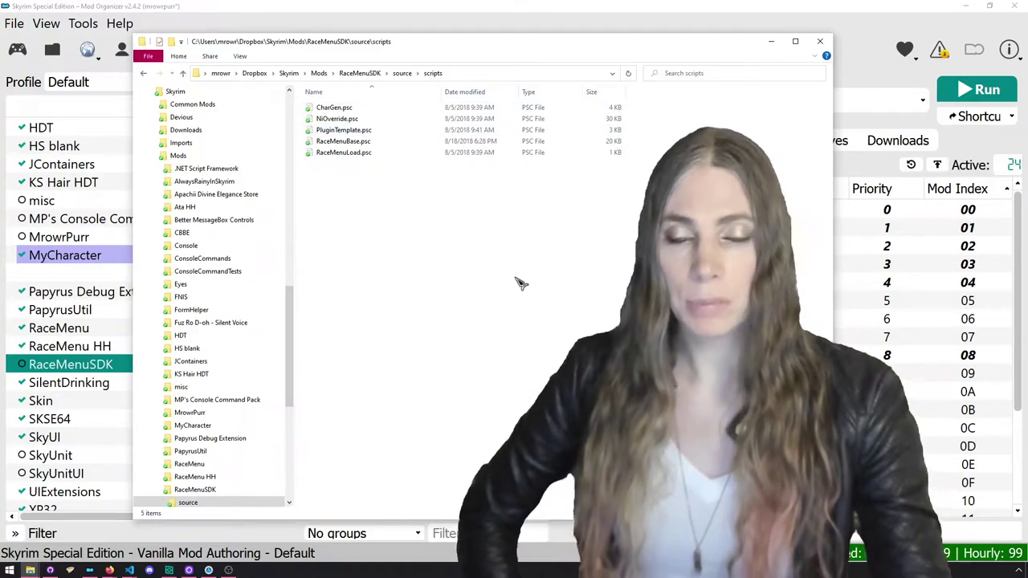
click(354, 110)
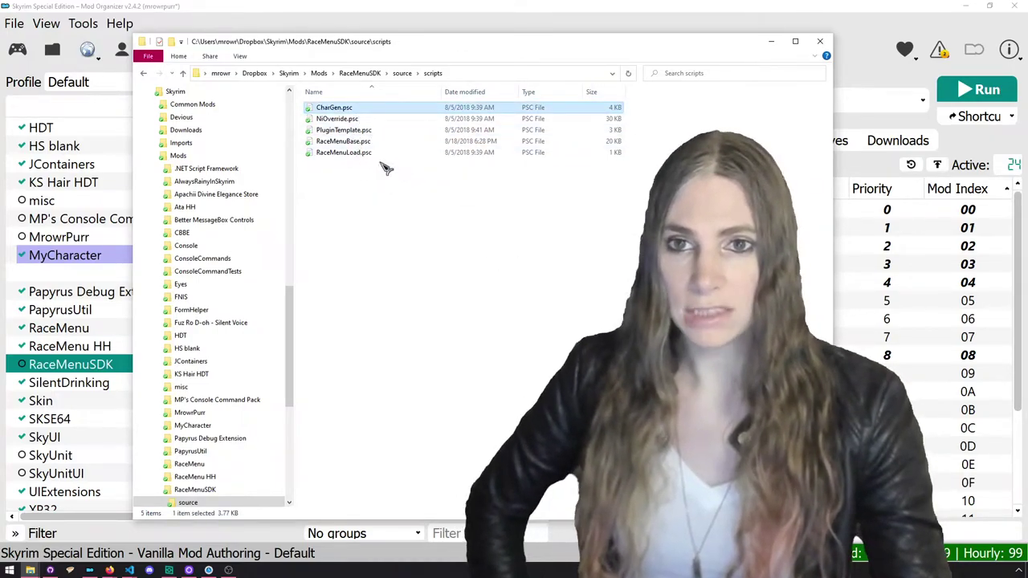
drag(407, 182, 343, 112)
click(821, 41)
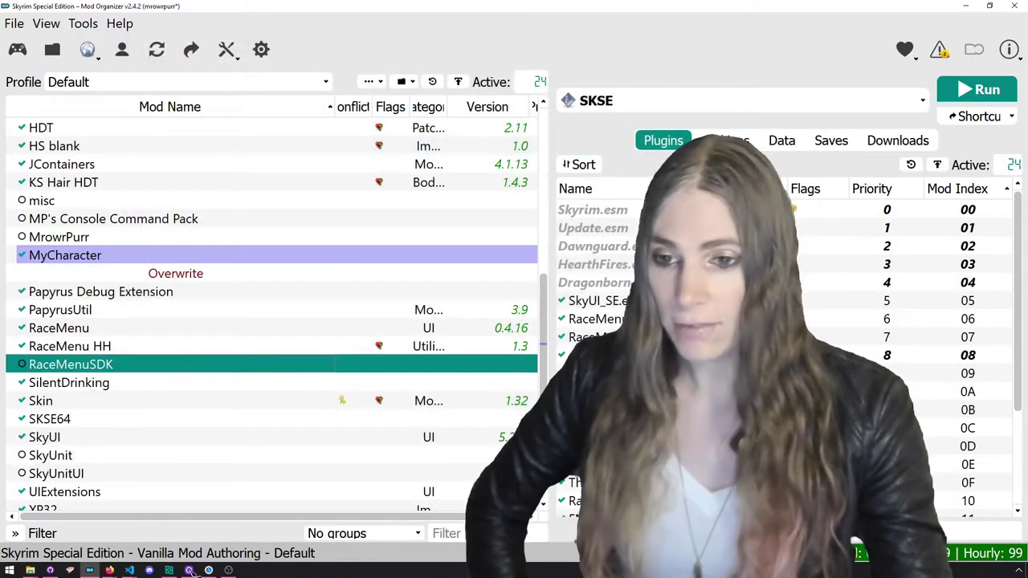
Switch to the MyCharacter workspace in Visual Studio Code and open the imports section of skyrimse.ppj
mouse_move(135, 570)
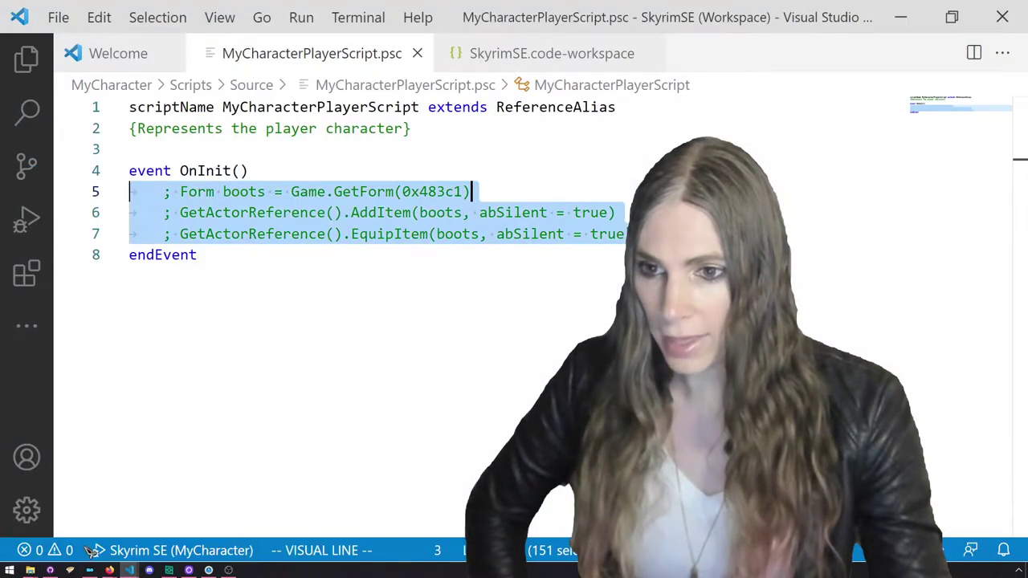
click(70, 523)
click(231, 357)
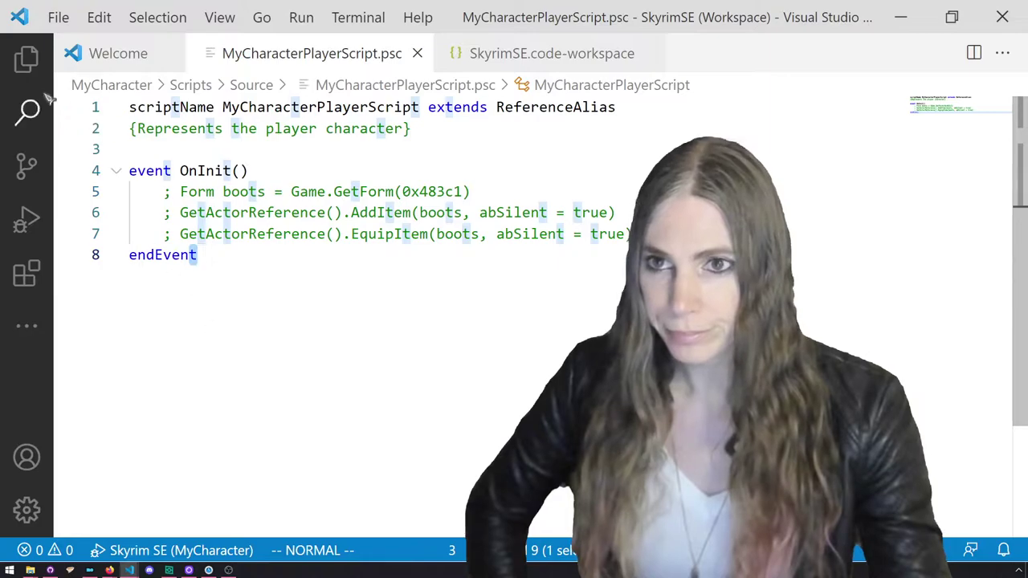
click(27, 58)
click(153, 304)
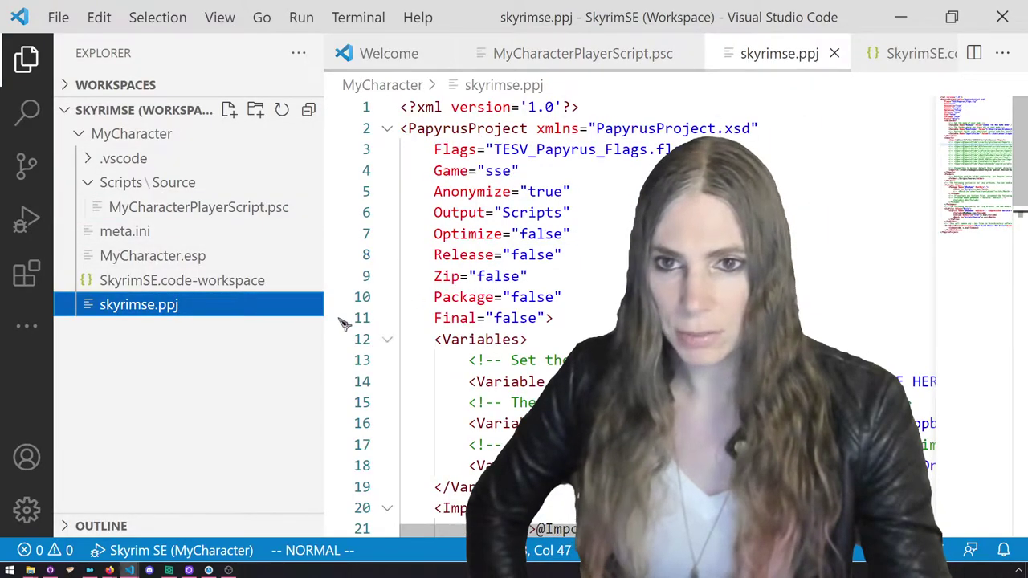
key(ctrl+b)
scroll(560, 336, down, 4)
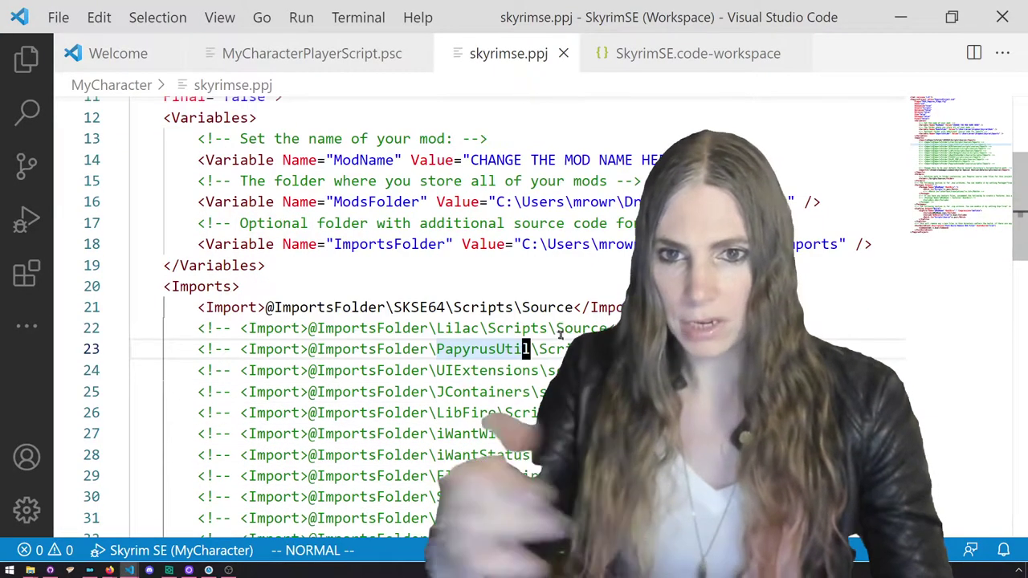
Copy the commented Lilac import line above the SKSE64 import and uncomment the copy
scroll(560, 336, down, 1)
click(482, 272)
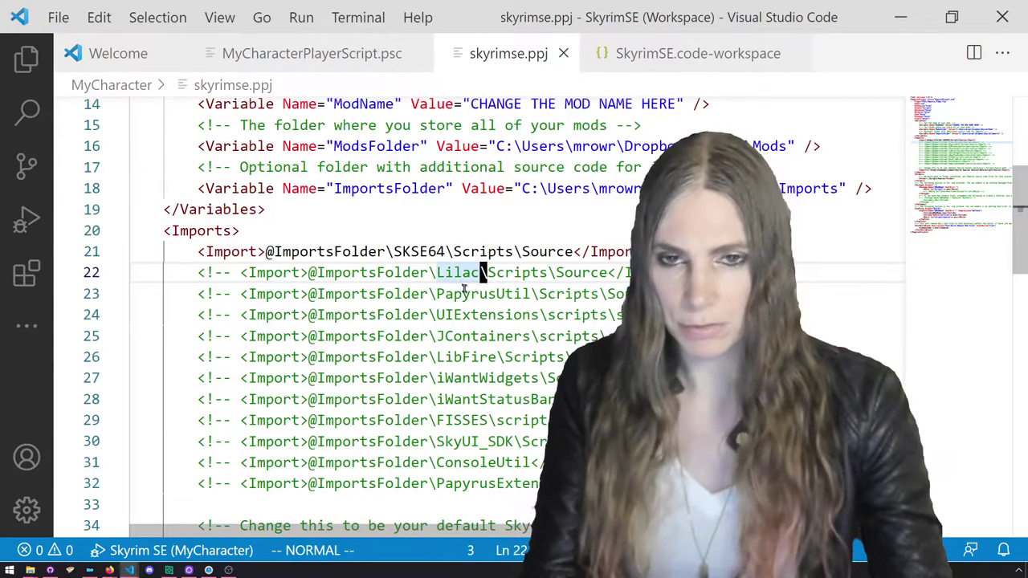
key(shift+v)
key(y)
key(k)
key(k)
key(p)
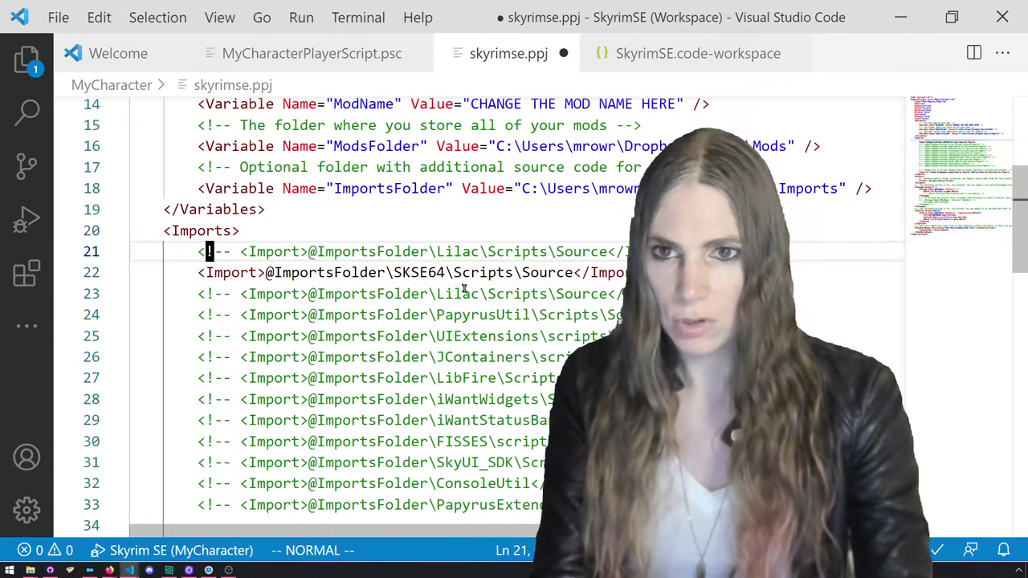
key(d)
key(w)
key(w)
key(w)
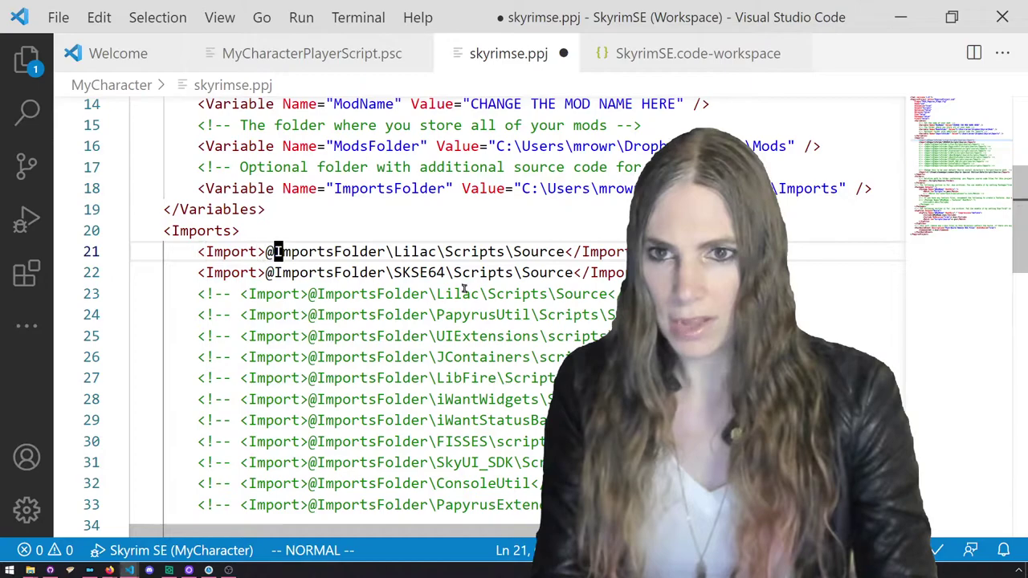
key(w)
key(v)
key(l)
key(l)
key(l)
key(l)
key(l)
key(c)
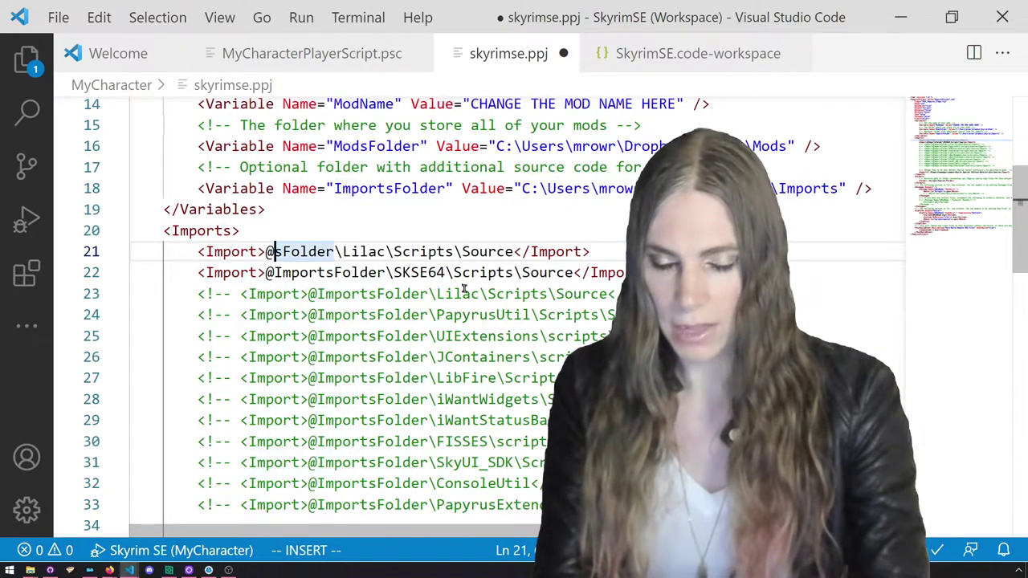
key(Escape)
key(u)
Change the first import's folder from Lilac to RaceMenuSDK, then save and close skyrimse.ppj
key(w)
key(w)
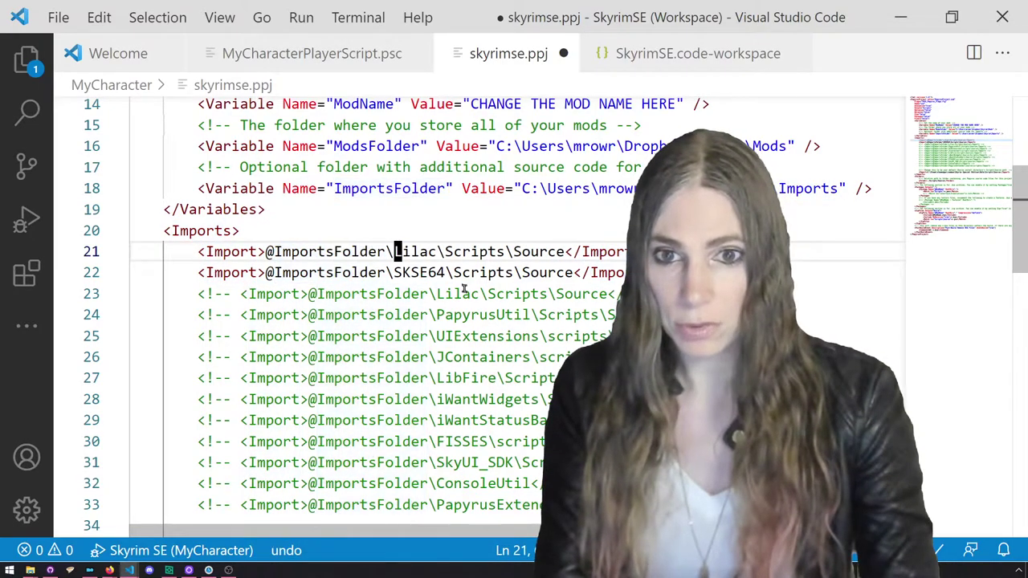
text(cwRaceMenu)
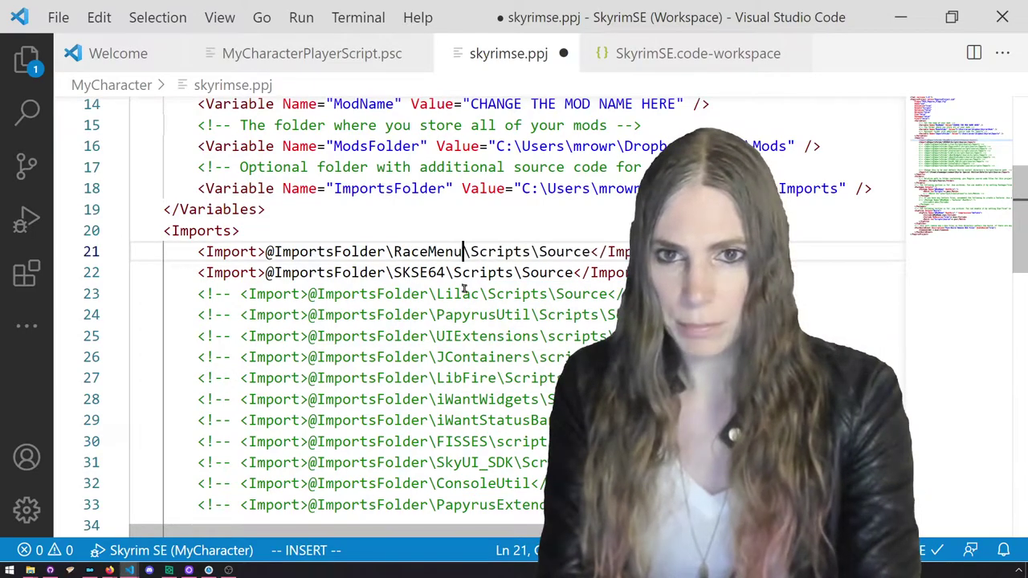
text(SDK)
key(ctrl+s)
key(ctrl+w)
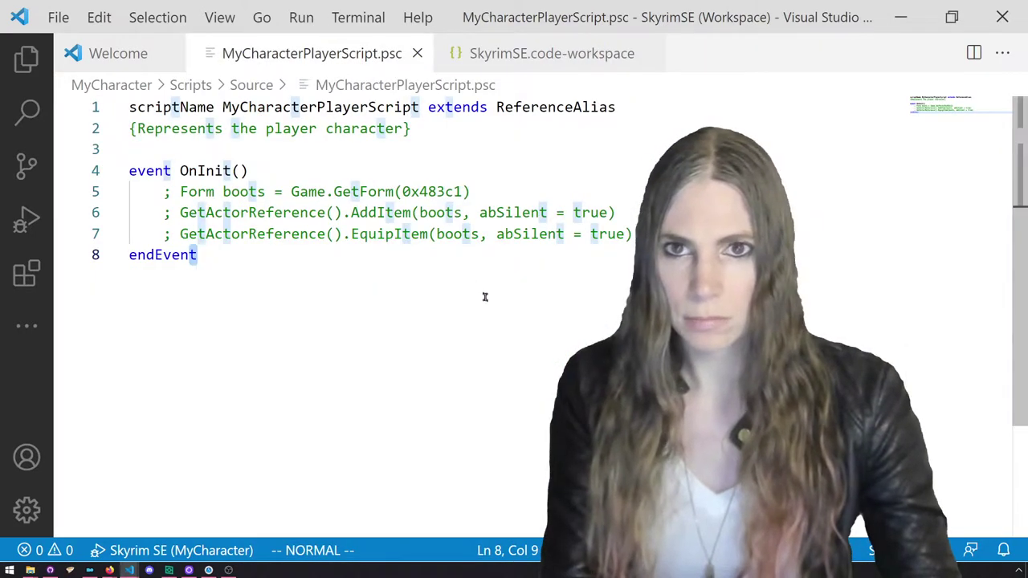
Start a new line above endEvent in MyCharacterPlayerScript's OnInit event and enter CharGen on it
click(465, 298)
key(k)
key(o)
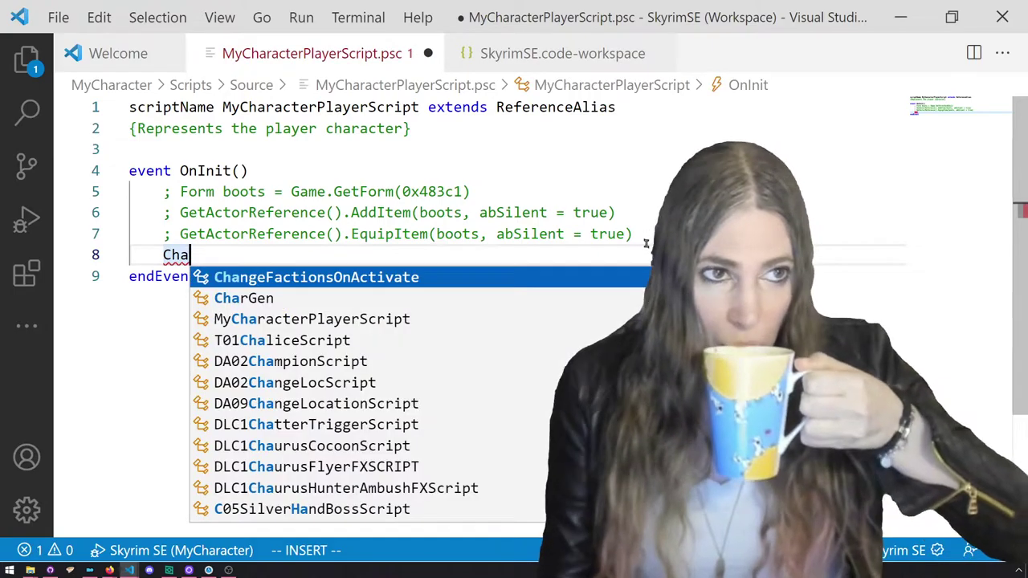
text(Charg)
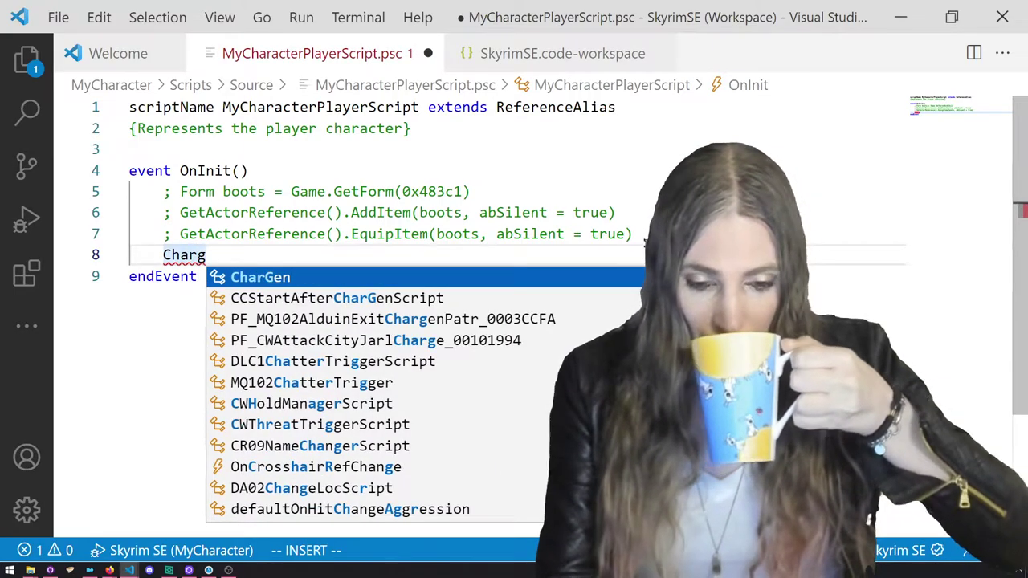
key(Return)
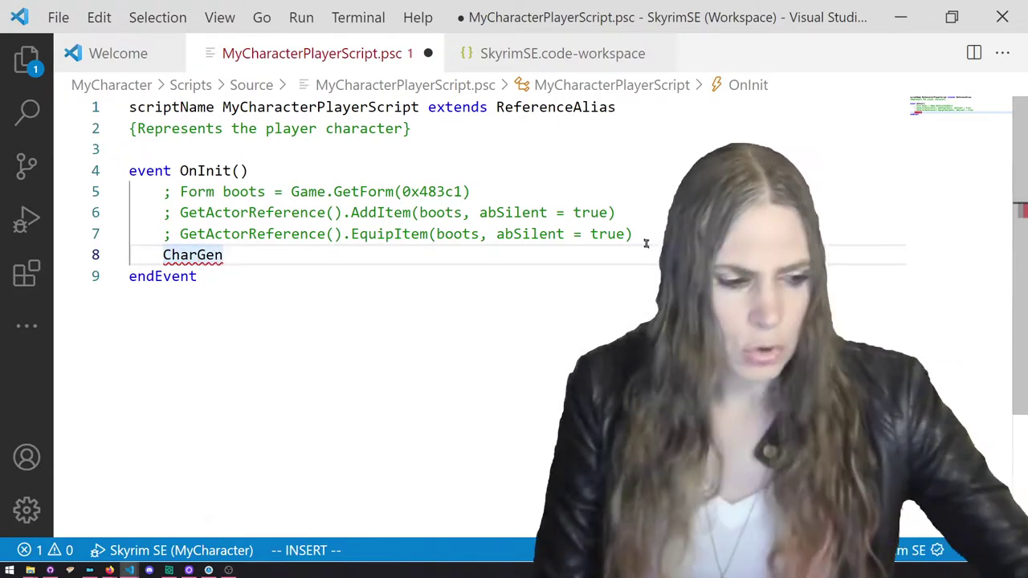
Call LoadPreset on CharGen with an empty string as its character name argument
text(.)
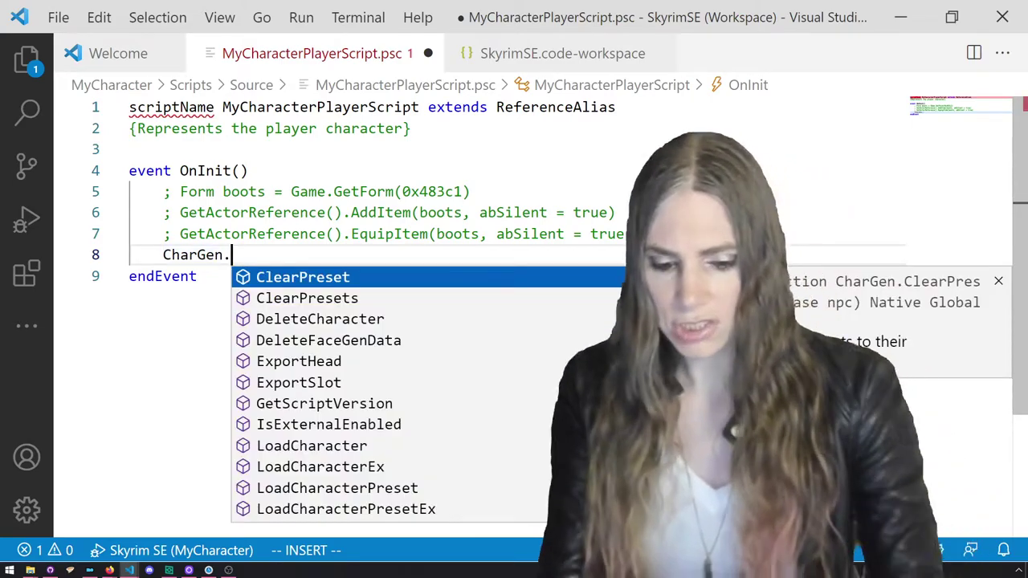
text(lo)
key(Down)
key(Down)
key(Down)
key(Down)
key(Down)
key(Down)
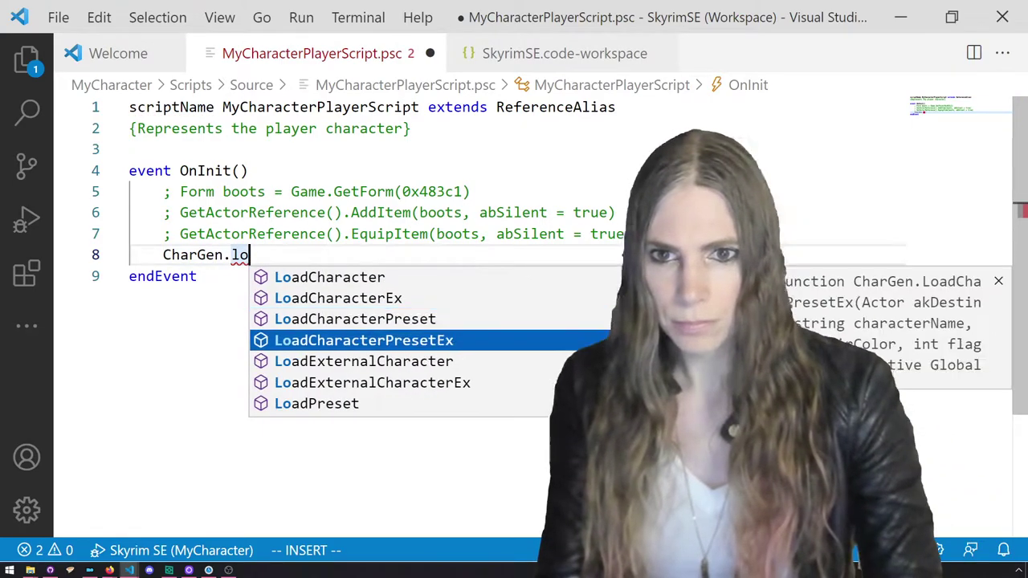
key(Return)
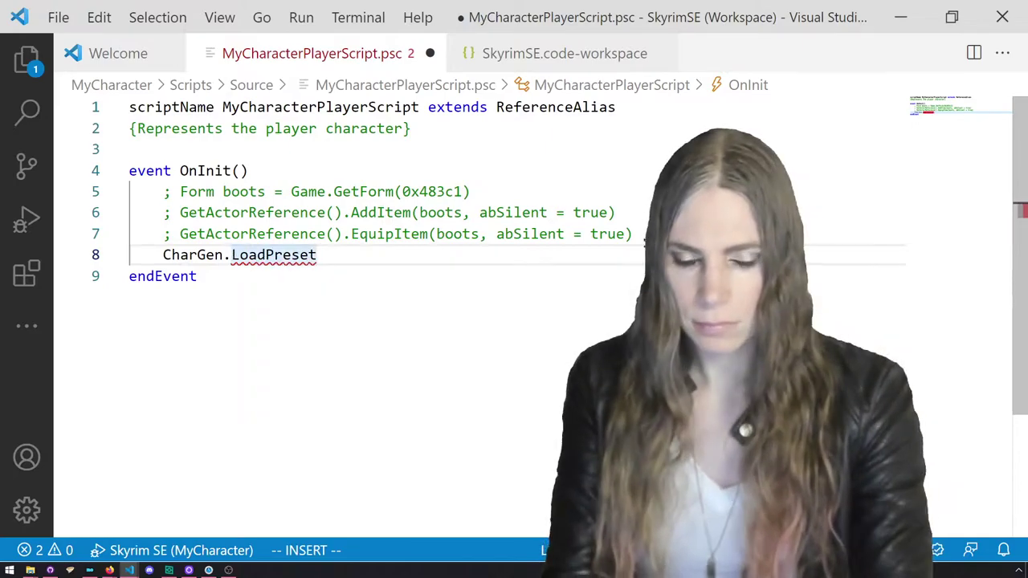
text((")
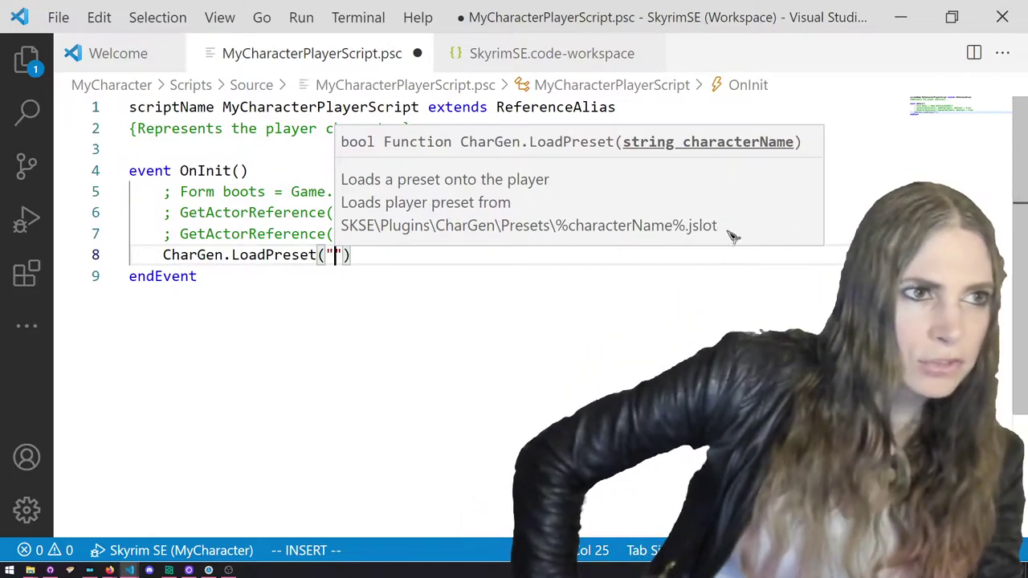
Check LoadPreset's documented preset path against the Overwrite Presets folder in File Explorer and go back up to Overwrite
drag(727, 227, 343, 226)
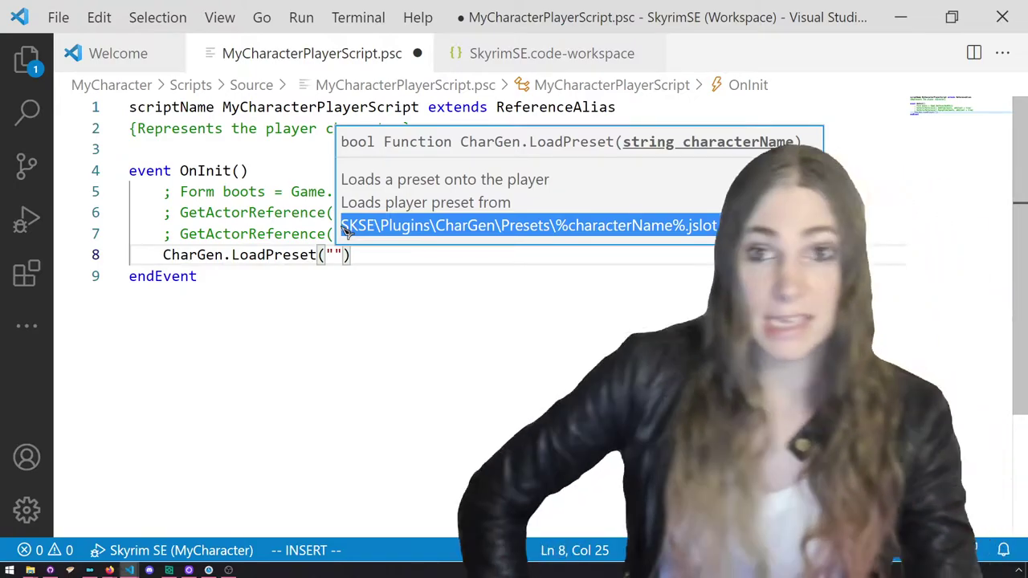
click(487, 264)
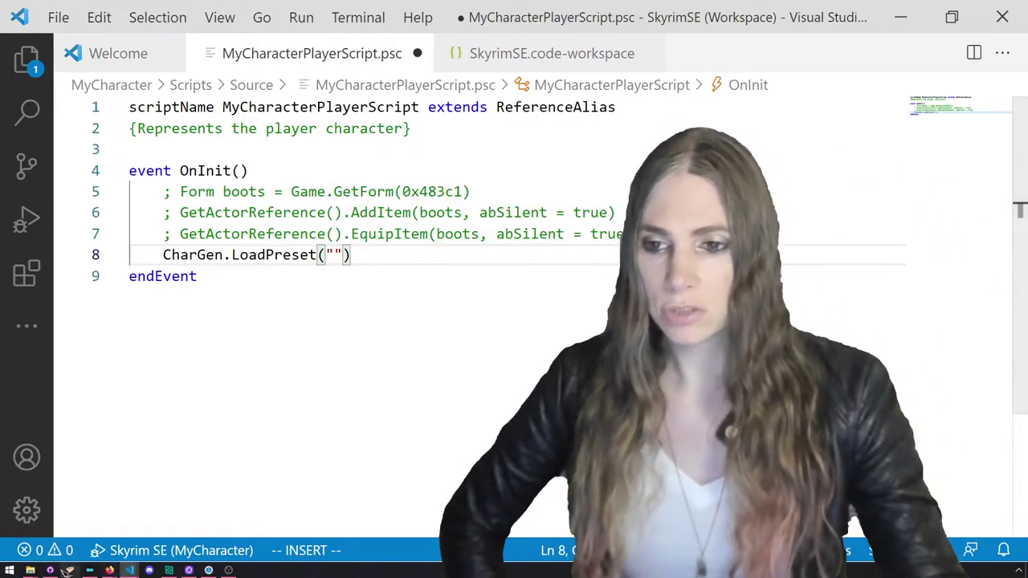
mouse_move(30, 570)
click(119, 542)
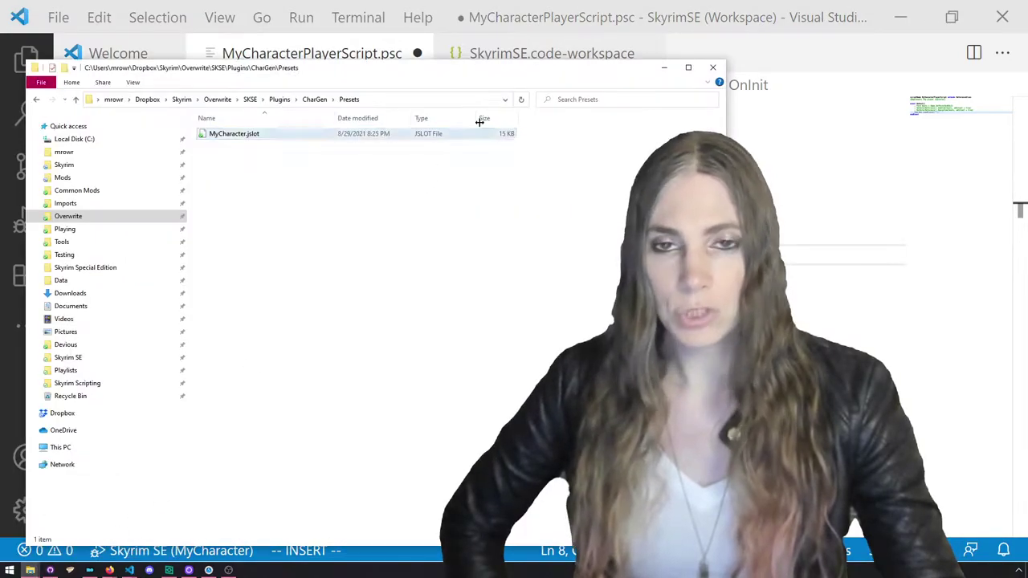
drag(524, 74, 647, 52)
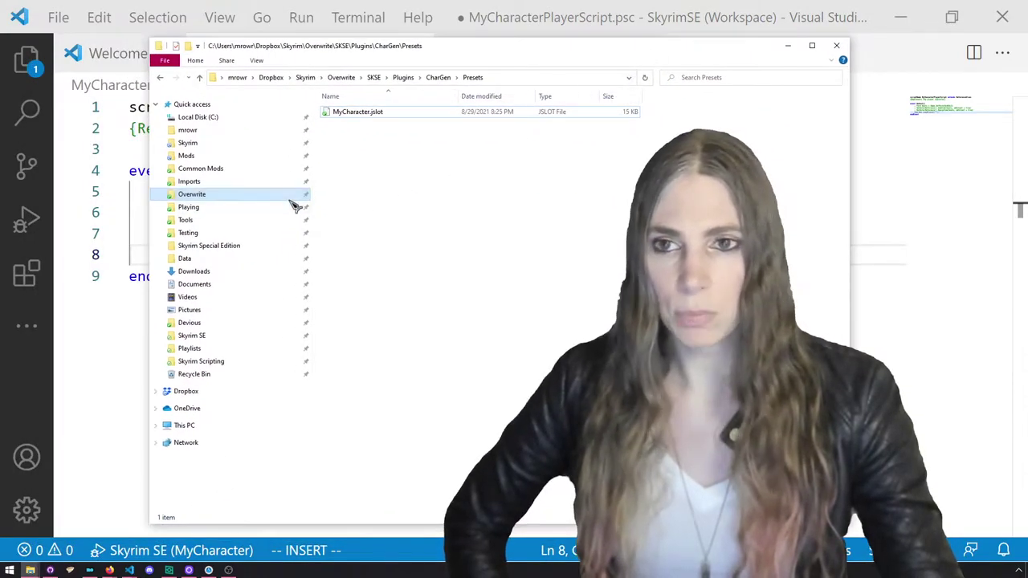
click(374, 77)
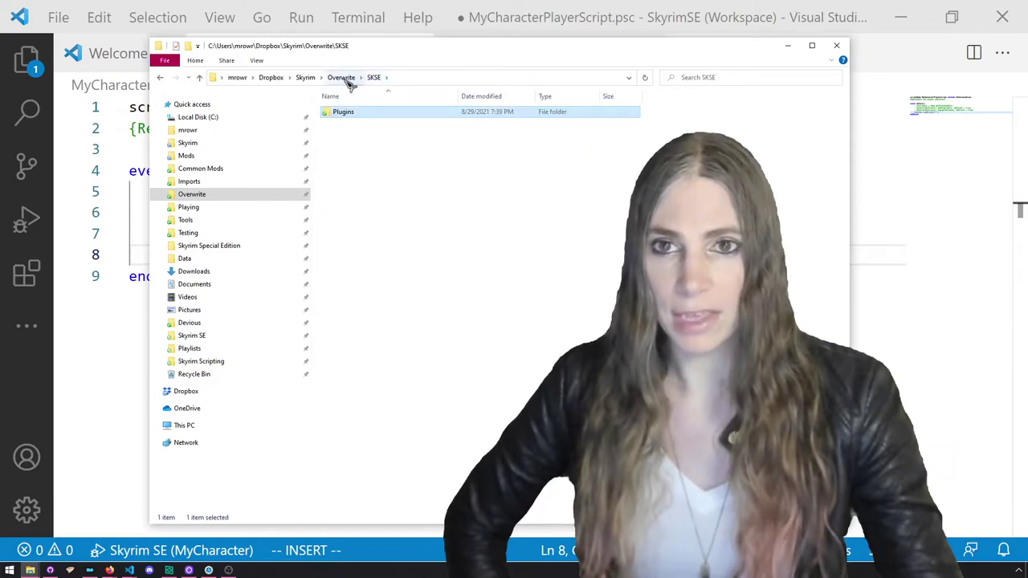
click(344, 78)
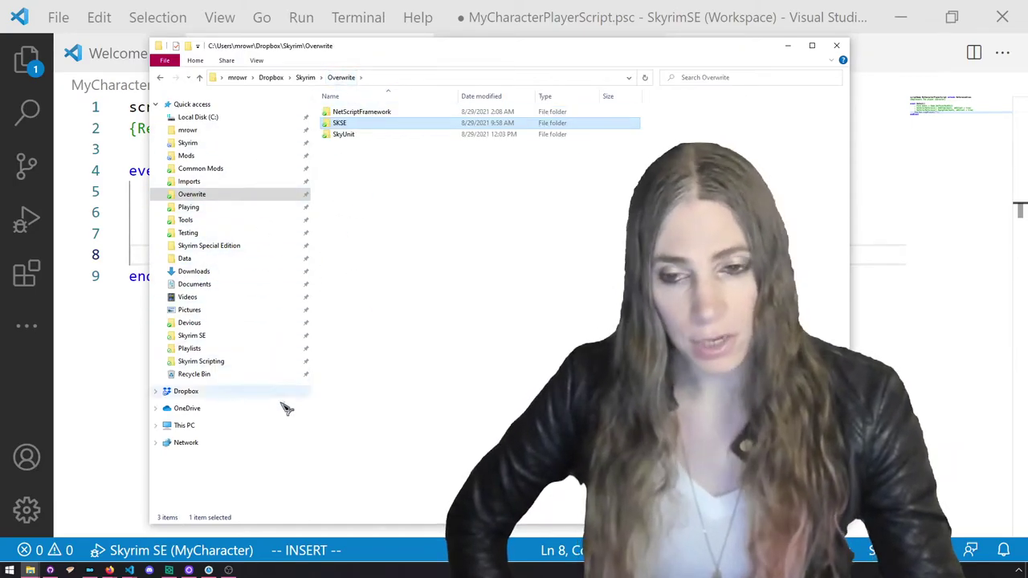
Switch to Mod Organizer, check the Overwrite directory in the path settings, and close the settings
click(92, 571)
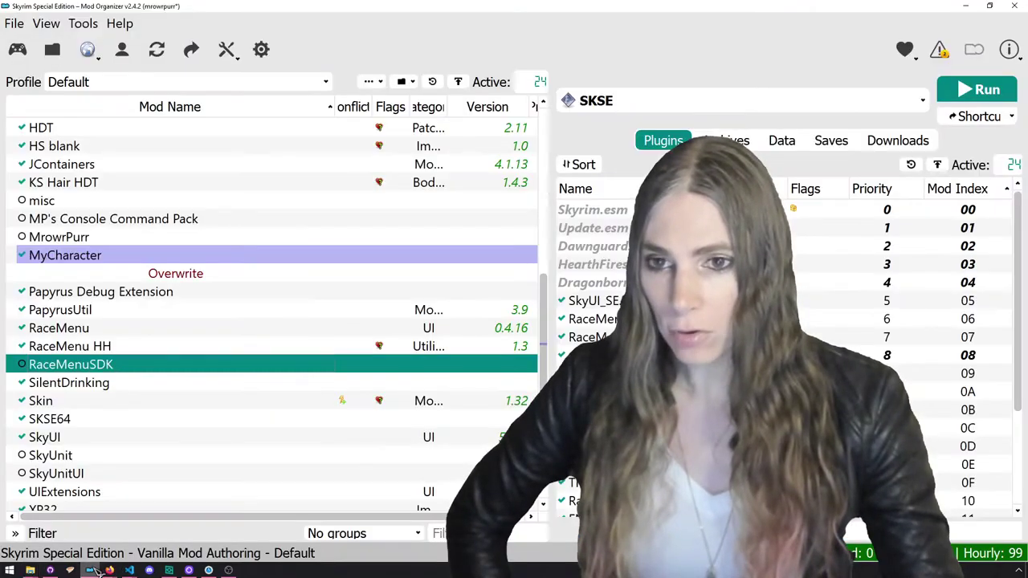
click(270, 58)
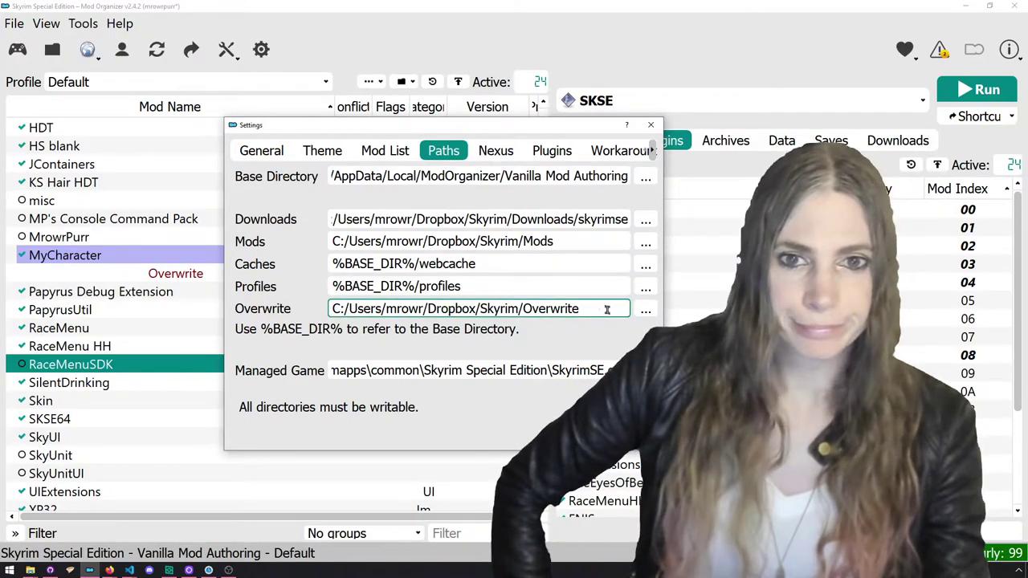
key(Escape)
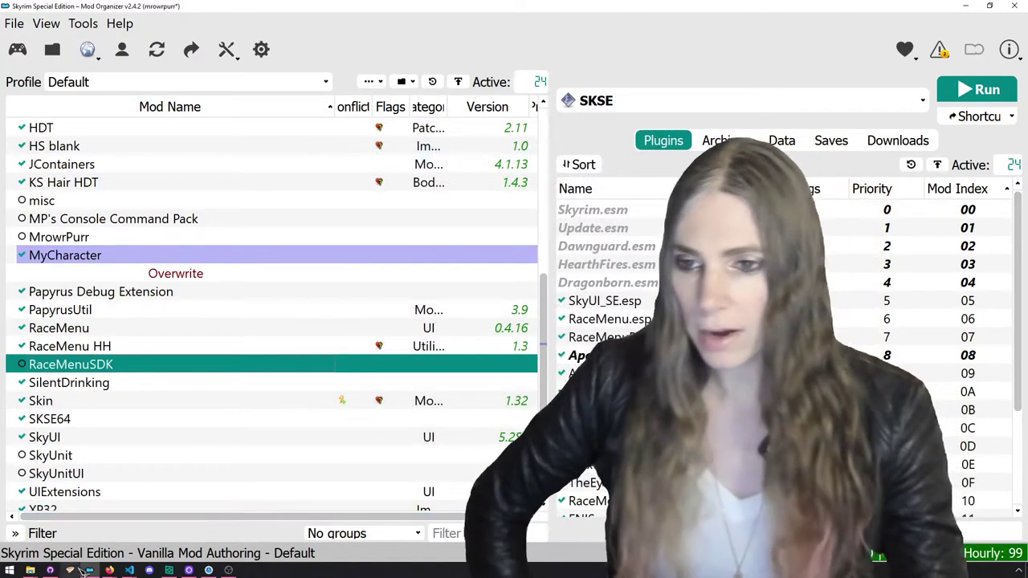
Switch to File Explorer and bring up the Overwrite folder and the MrowrPurr mod's Presets folder
mouse_move(30, 571)
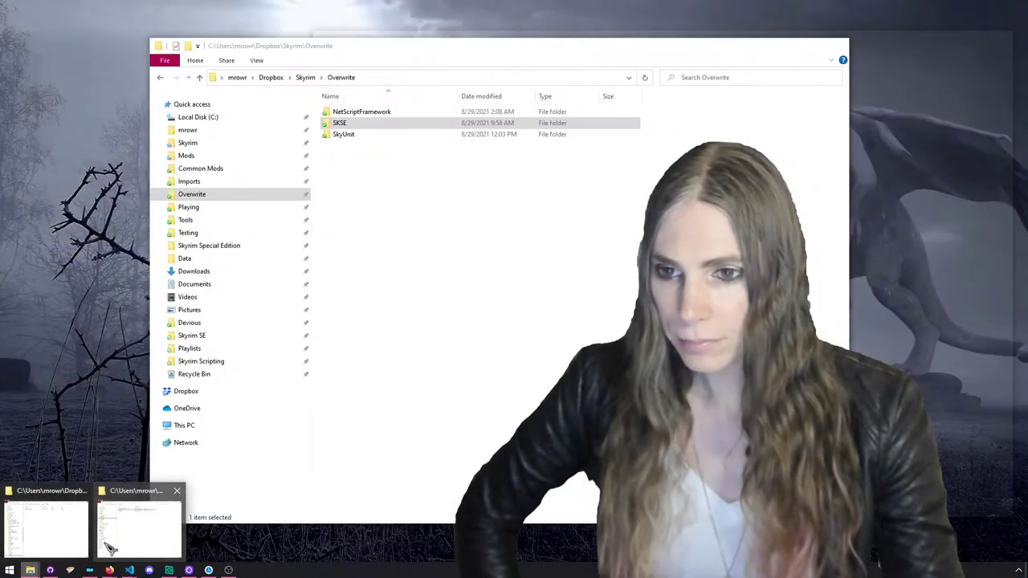
click(108, 544)
mouse_move(29, 570)
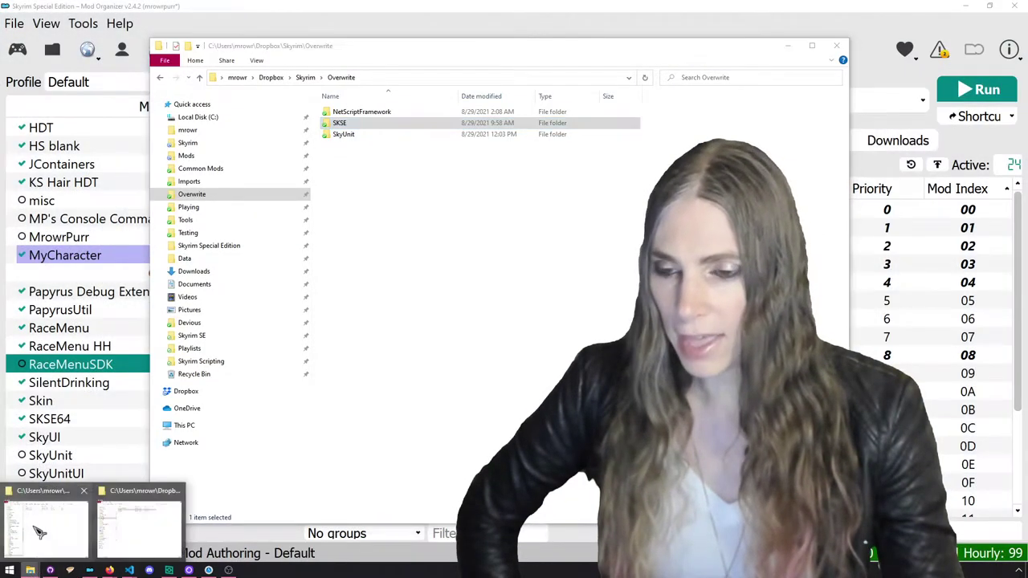
click(48, 526)
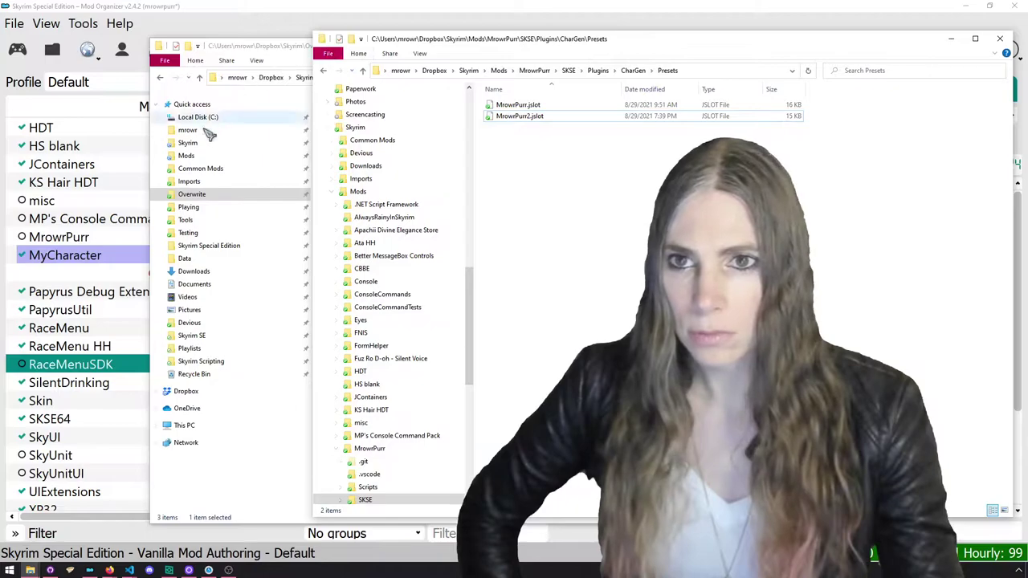
Browse from Overwrite through SKSE\Plugins\CharGen\Presets to view the saved preset, and return to the Overwrite folder
click(230, 194)
double_click(360, 128)
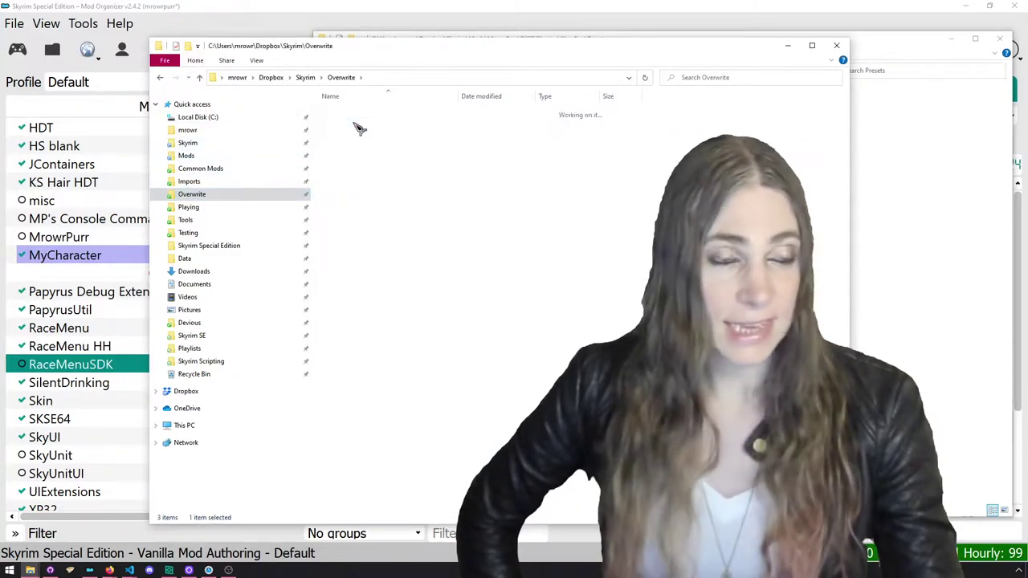
double_click(354, 115)
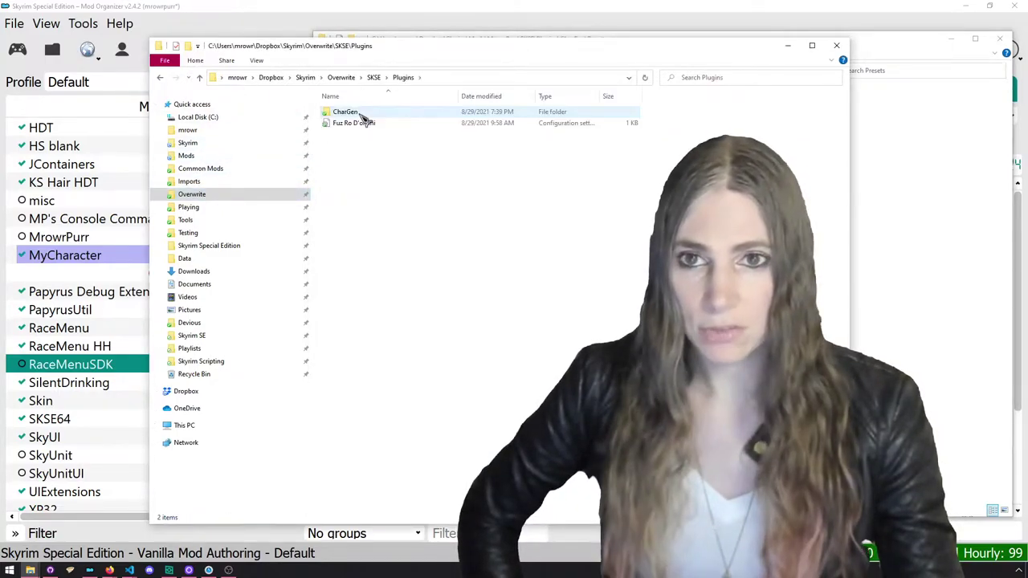
double_click(372, 115)
double_click(383, 117)
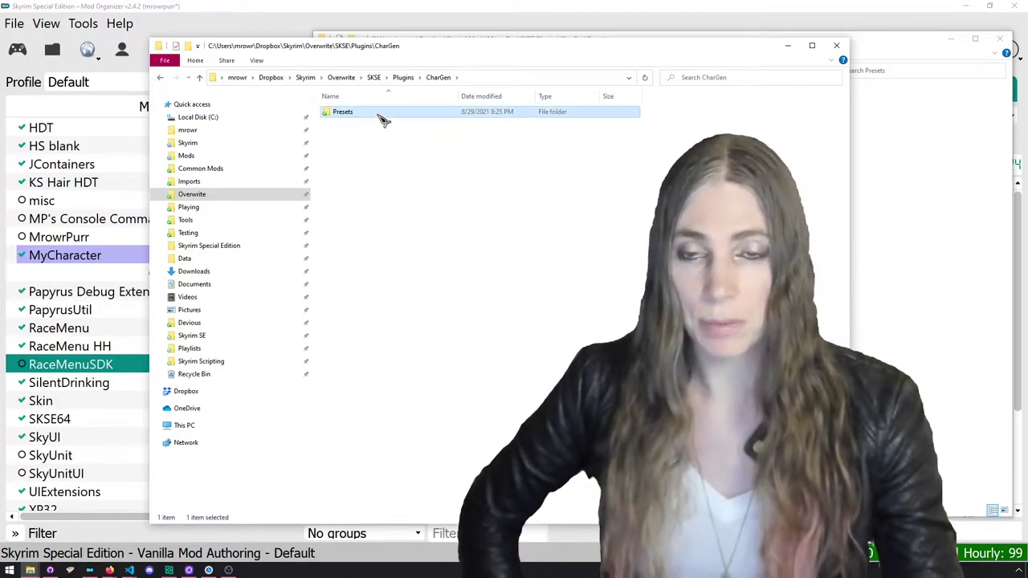
drag(425, 55, 327, 53)
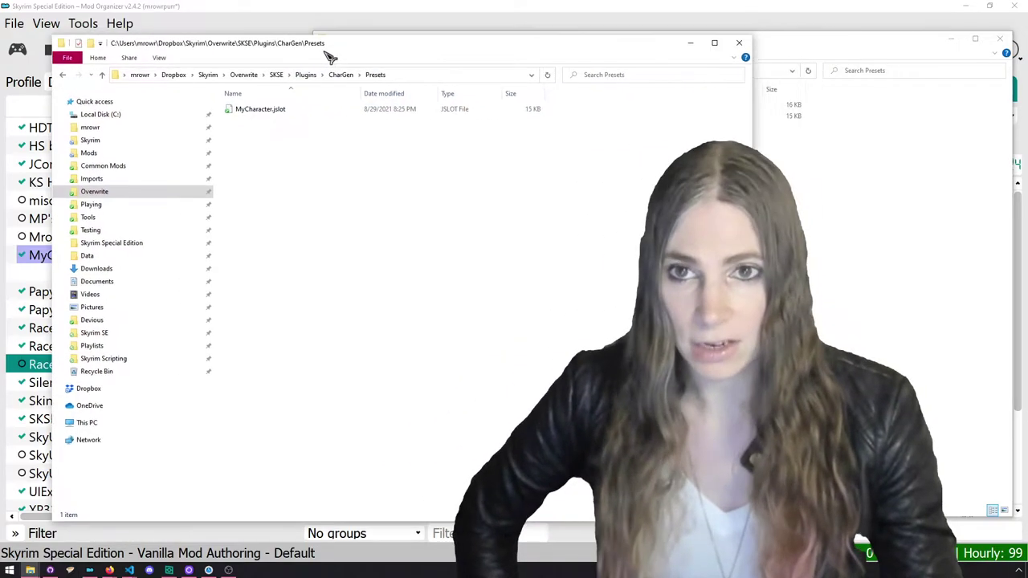
click(243, 74)
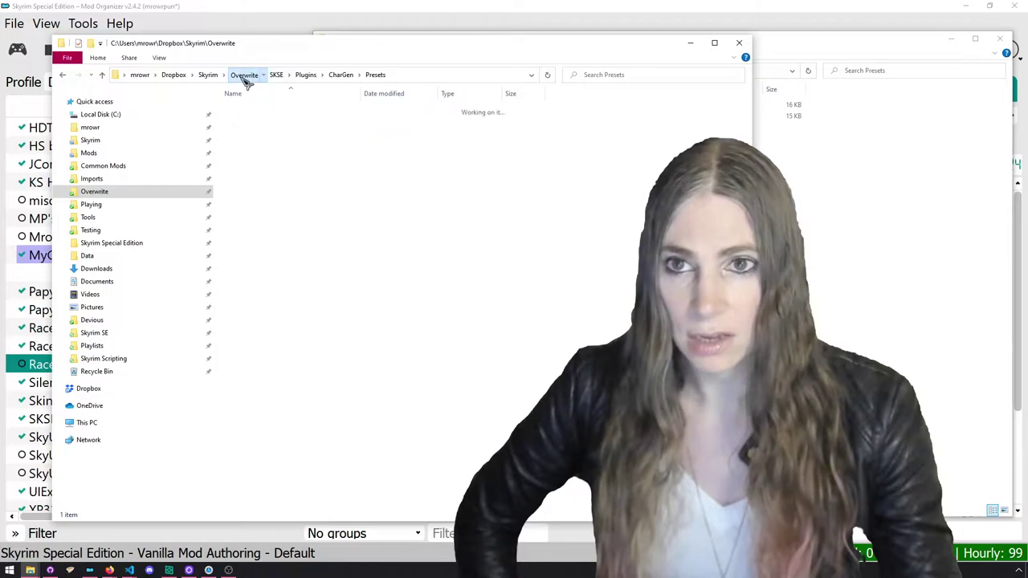
click(850, 229)
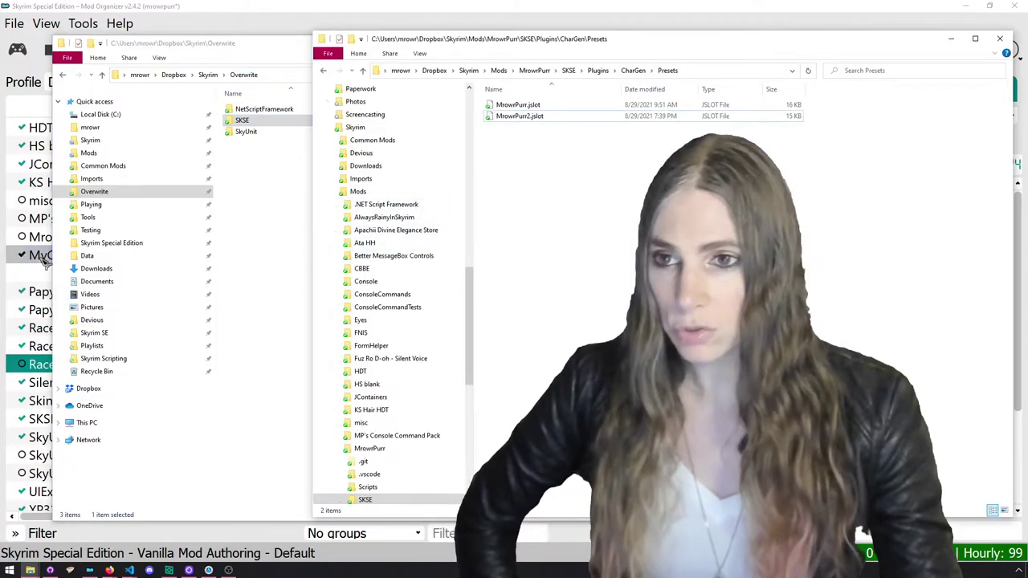
Switch to Mod Organizer and open the MyCharacter mod's folder in File Explorer
click(16, 254)
right_click(83, 255)
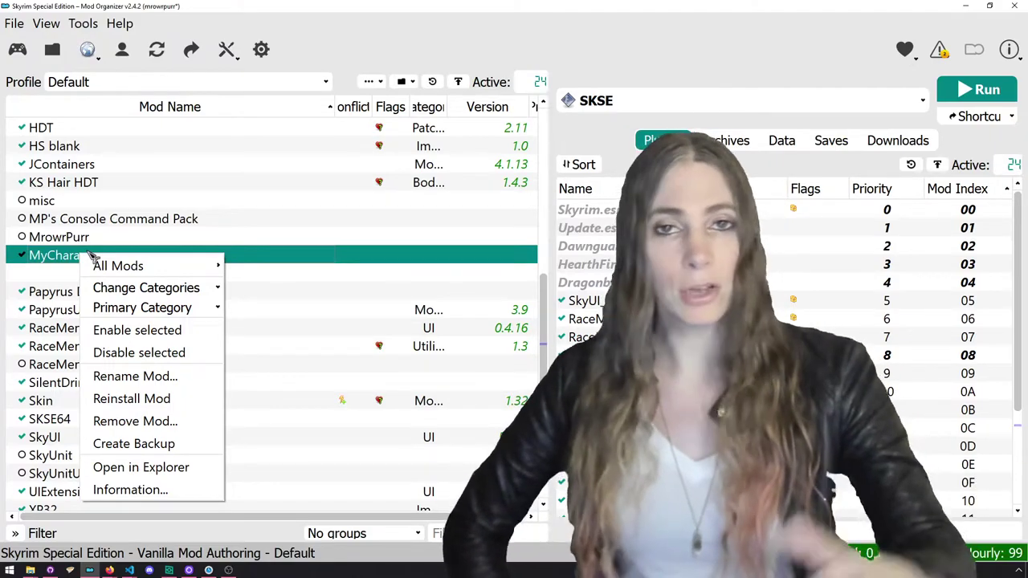
click(183, 466)
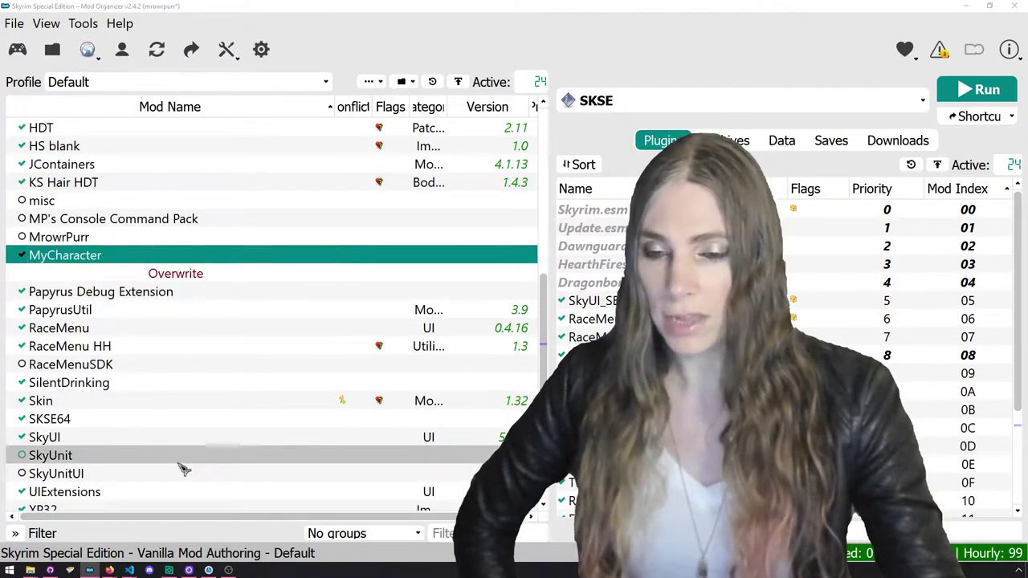
mouse_move(109, 570)
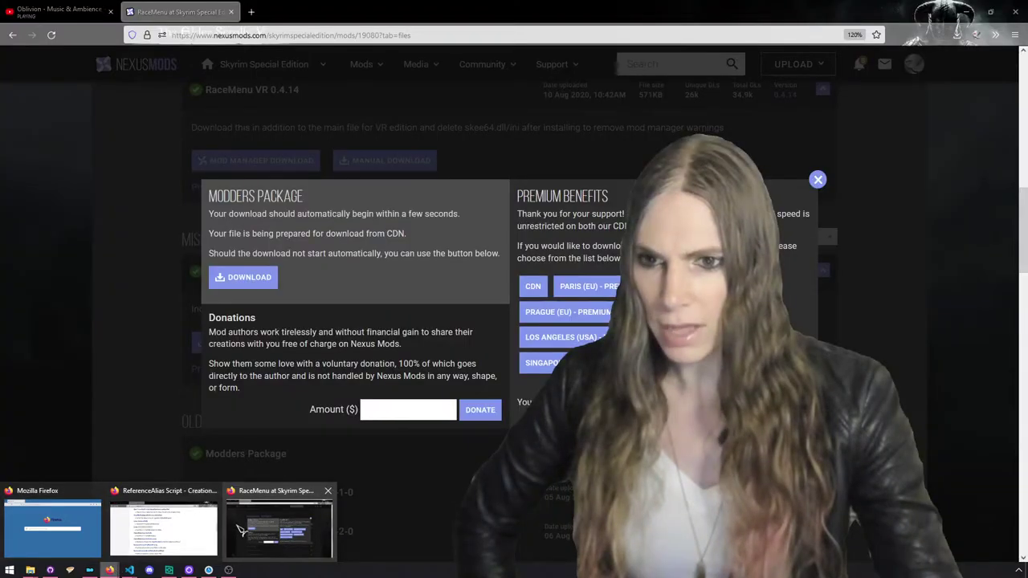
click(241, 530)
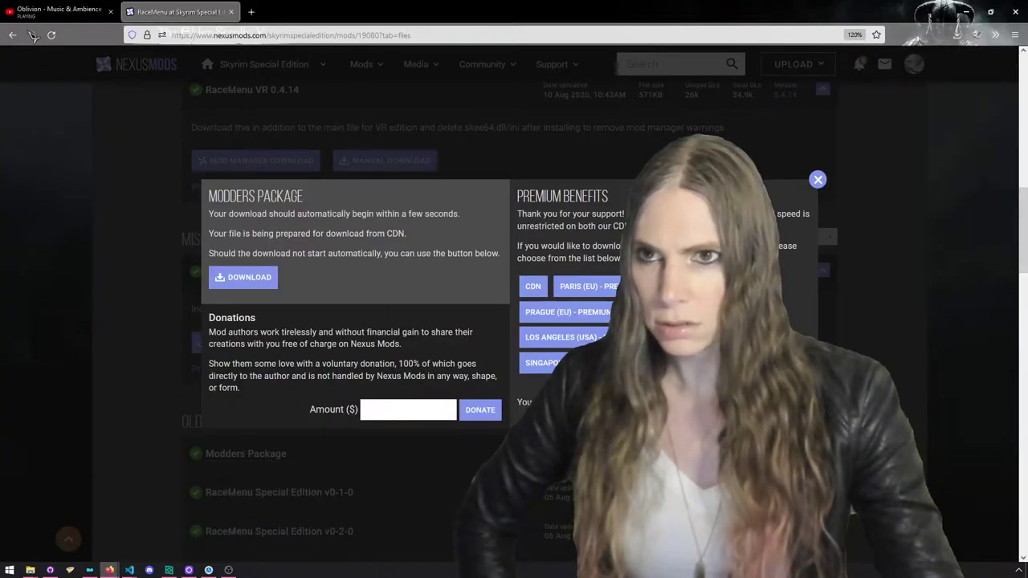
click(56, 12)
mouse_move(85, 496)
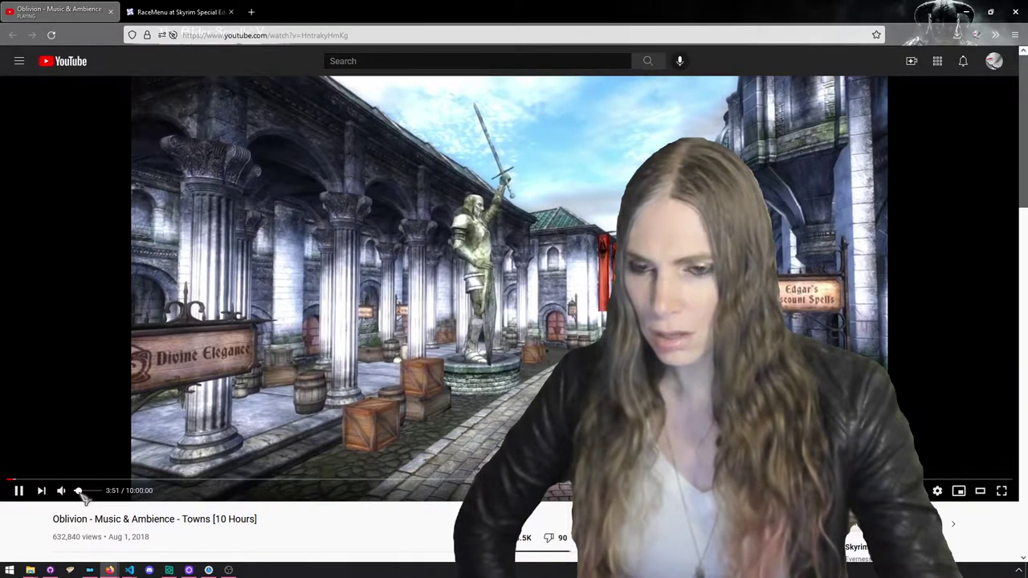
right_click(80, 494)
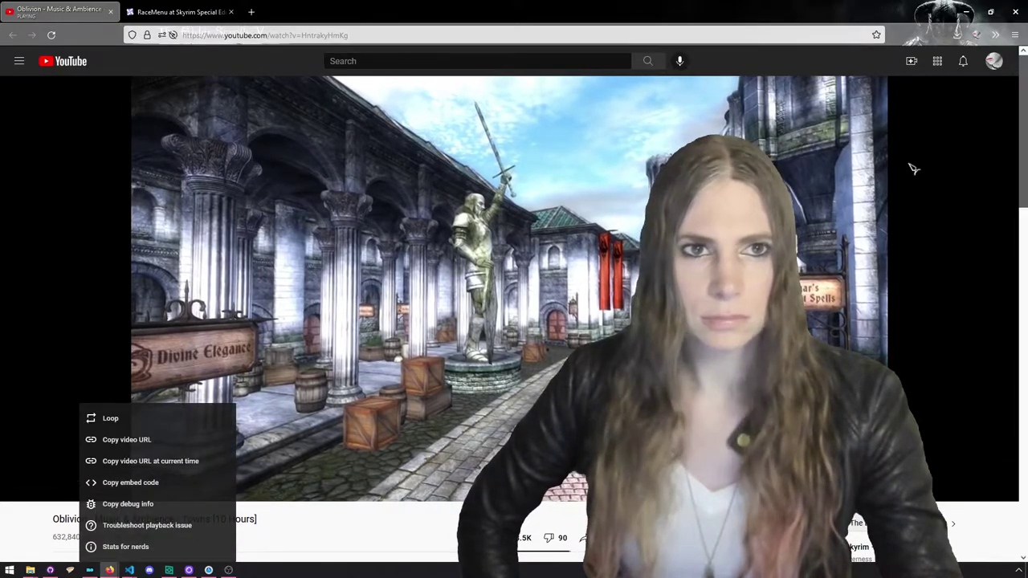
click(970, 11)
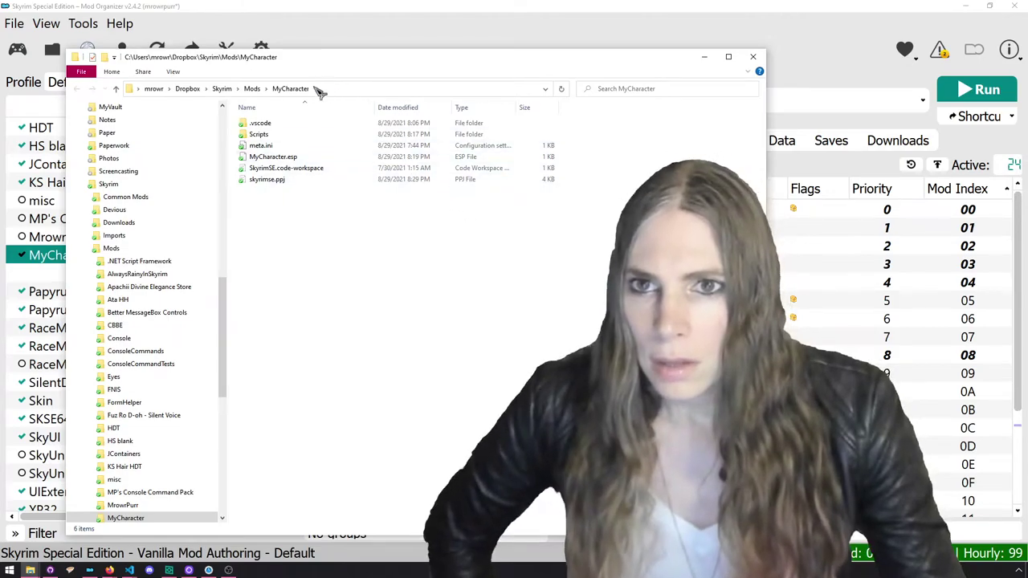
Move the SKSE folder from Overwrite into the MyCharacter mod folder, and close the Overwrite window
drag(431, 60, 408, 55)
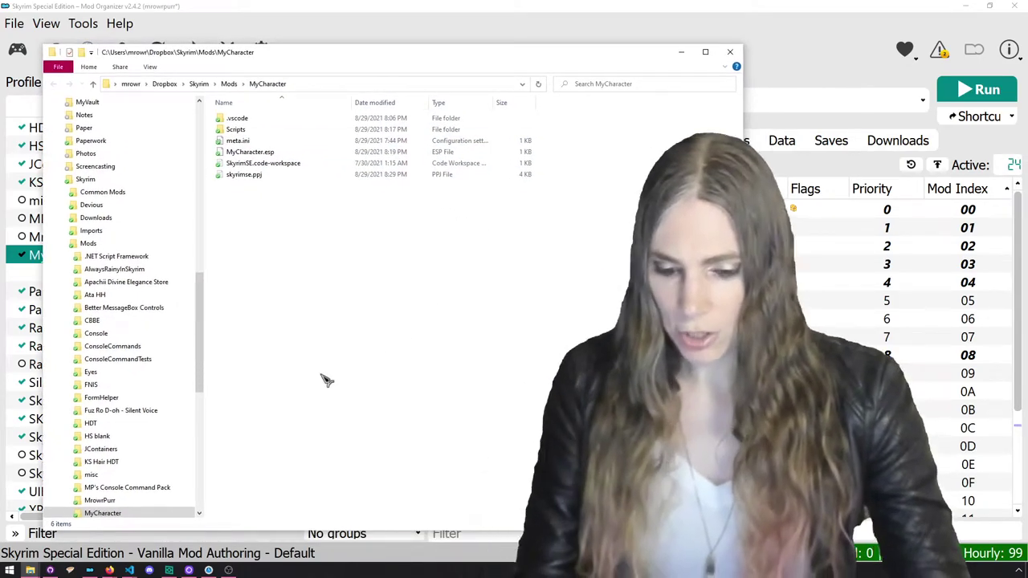
mouse_move(29, 570)
mouse_move(222, 537)
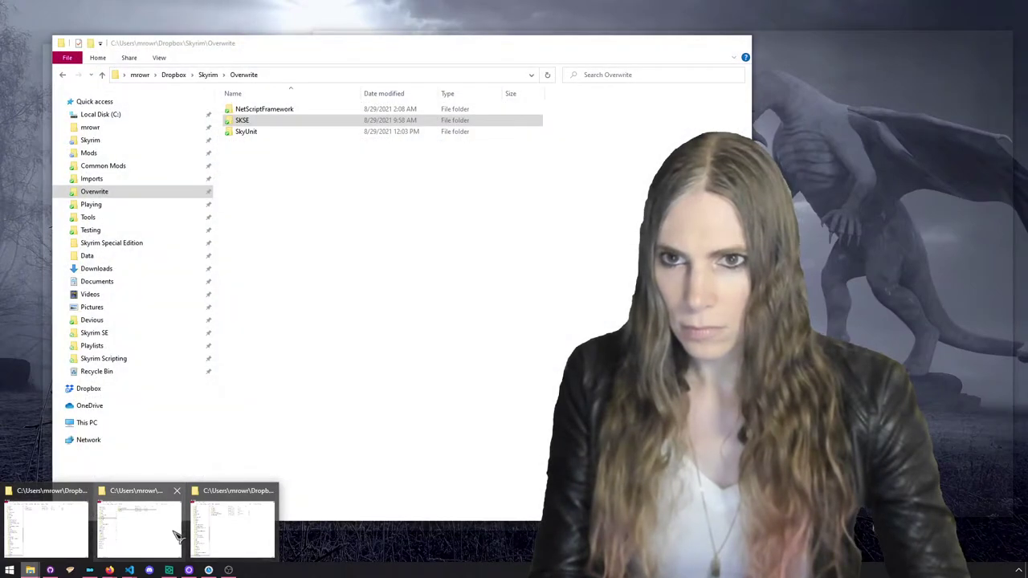
click(175, 534)
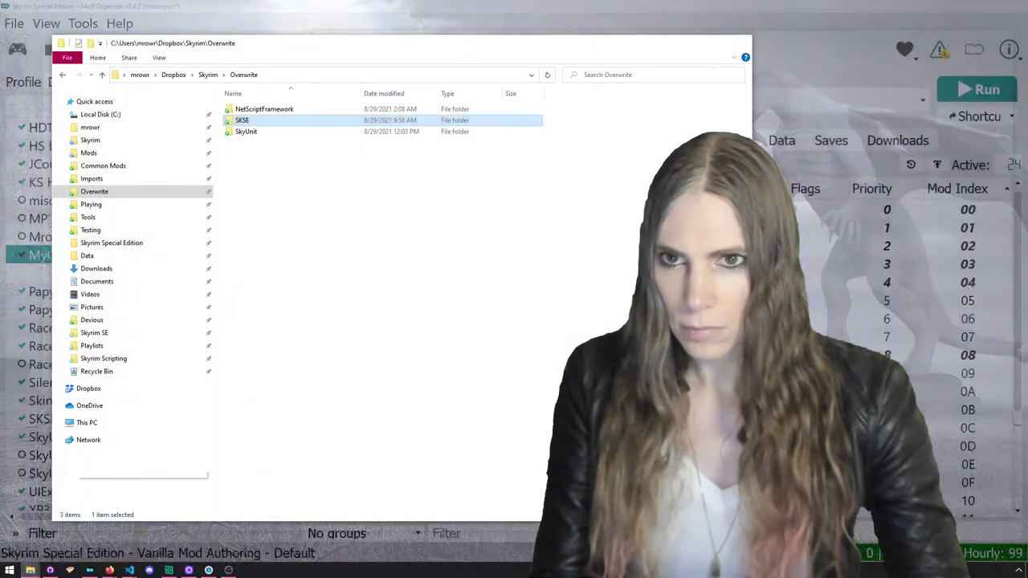
drag(463, 46, 892, 69)
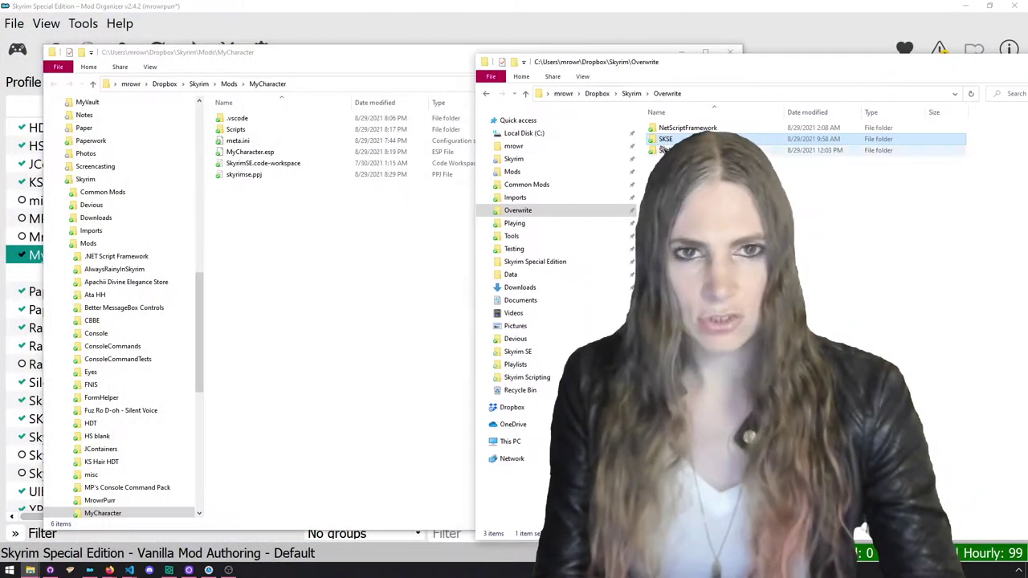
drag(666, 139, 353, 257)
drag(844, 77, 651, 24)
click(956, 20)
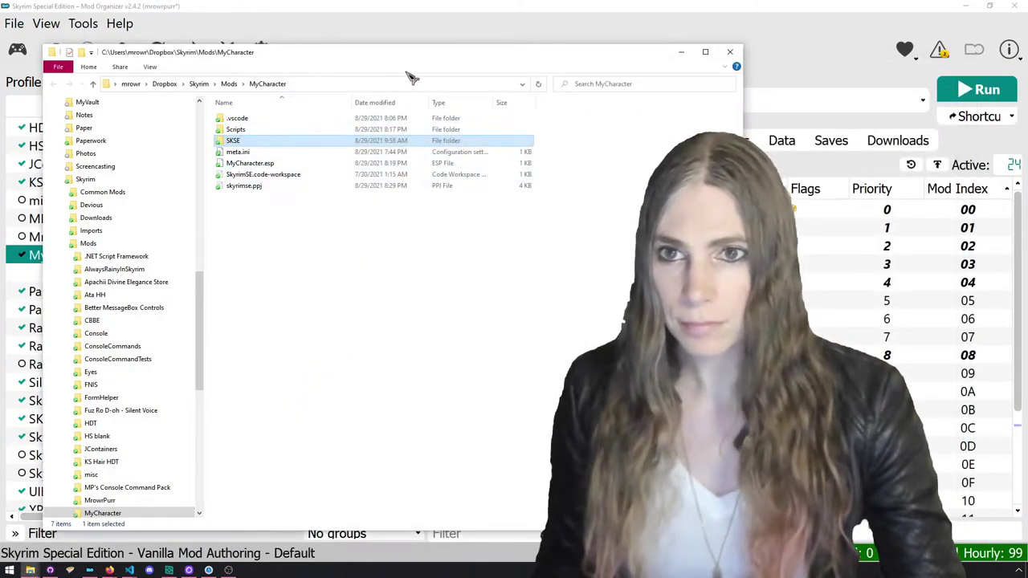
Browse MyCharacter's SKSE\Plugins\CharGen\Presets folder to check for the preset file, and return to the MyCharacter folder
drag(433, 61, 488, 61)
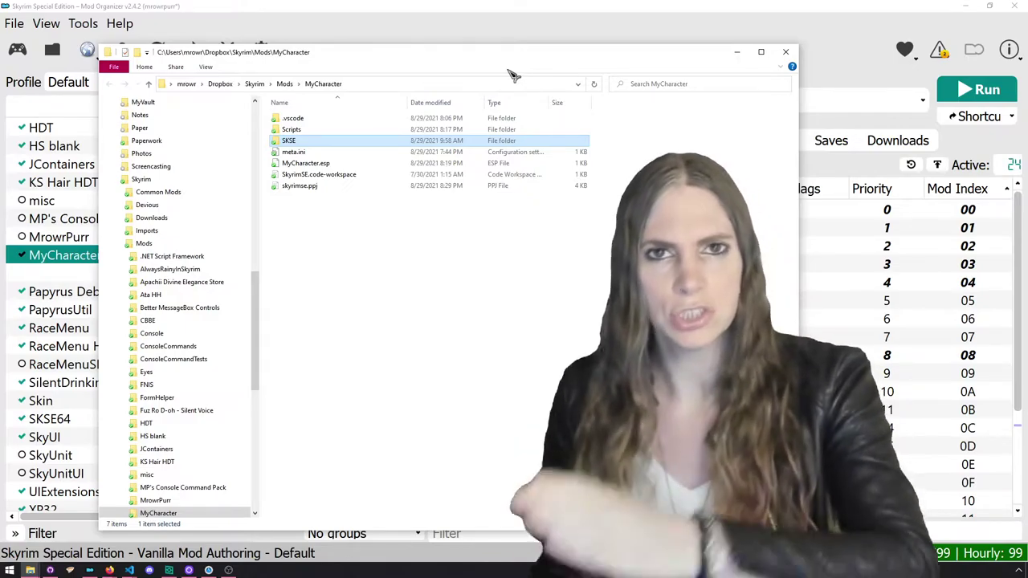
double_click(441, 140)
double_click(403, 121)
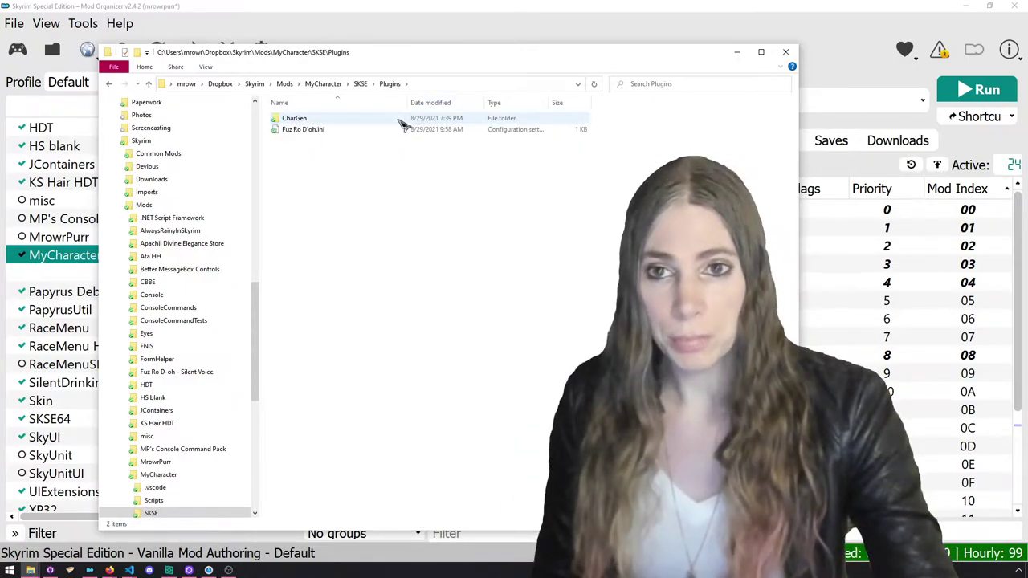
double_click(401, 119)
double_click(402, 120)
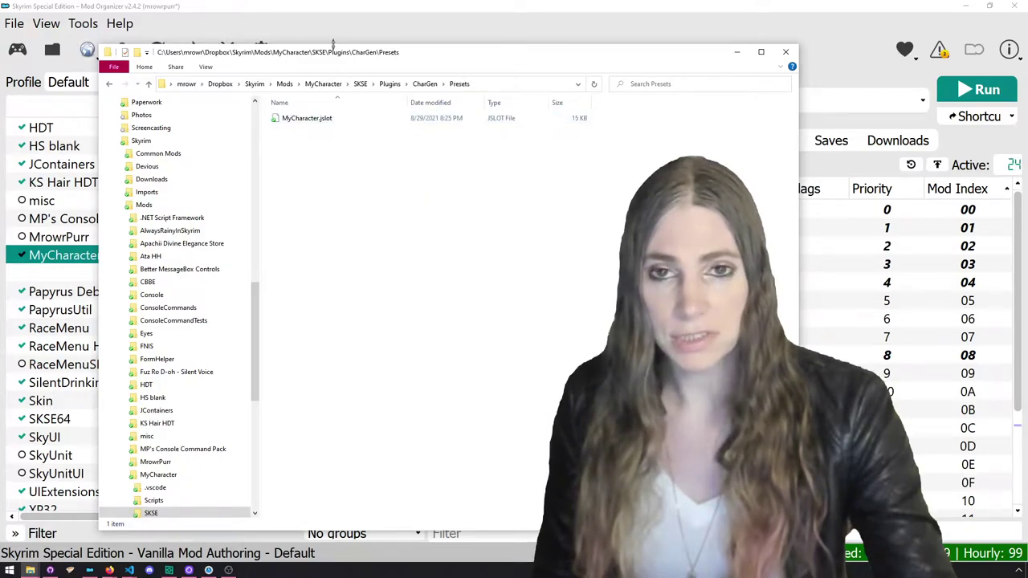
click(362, 85)
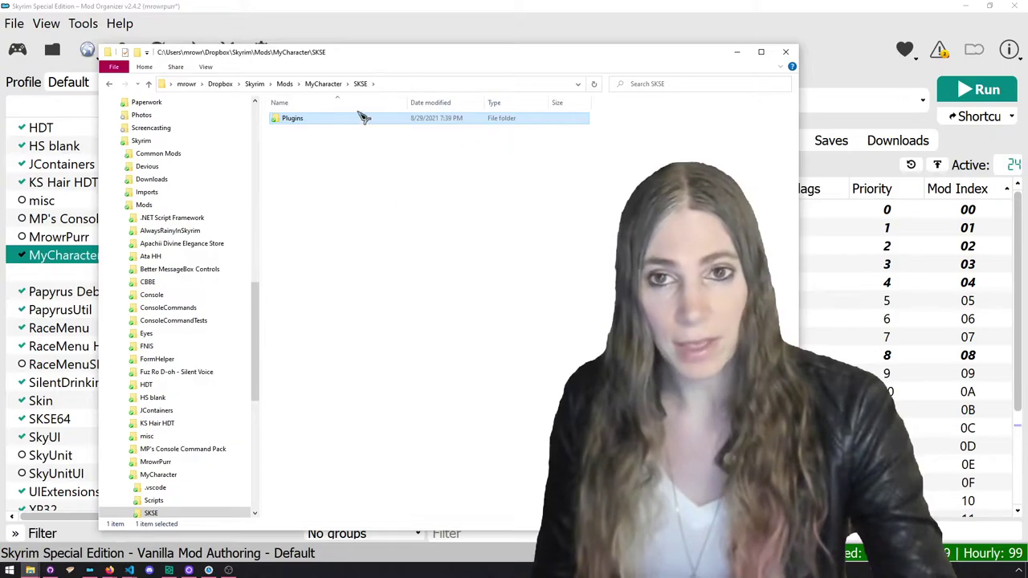
click(323, 84)
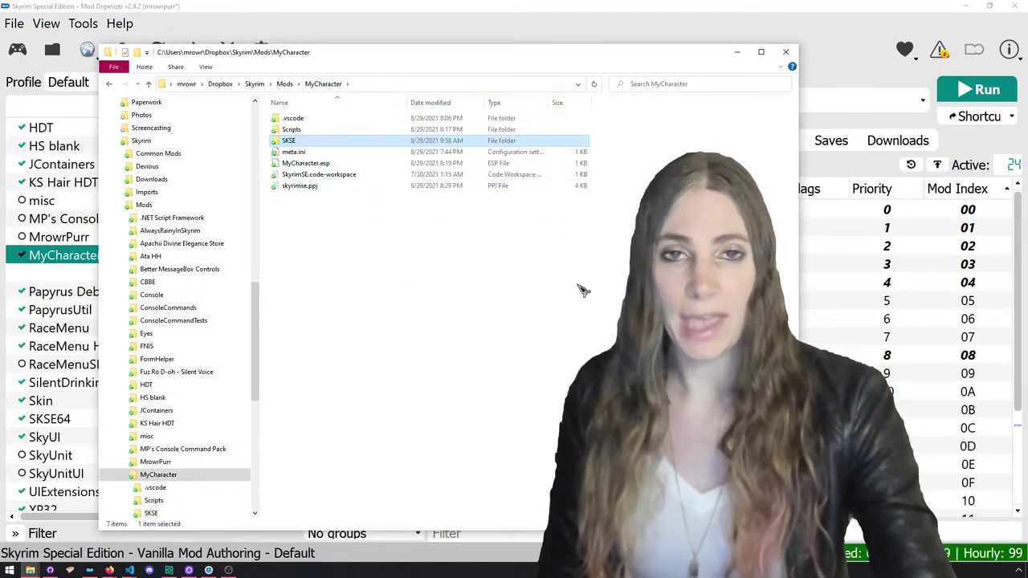
Delete Fuz Ro D'oh.ini from the MyCharacter mod's SKSE\Plugins folder
double_click(395, 143)
double_click(393, 120)
double_click(395, 122)
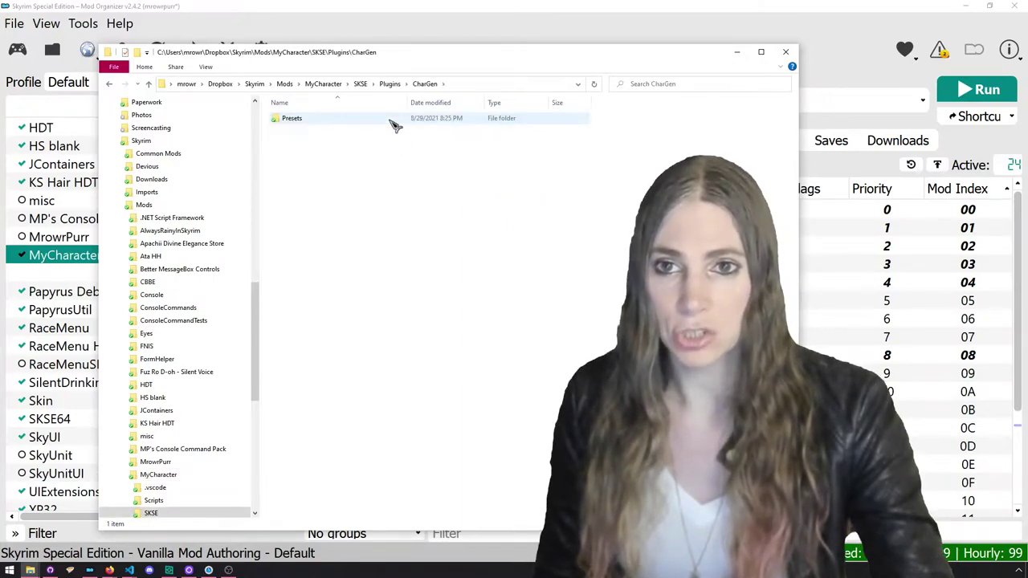
click(392, 84)
click(387, 130)
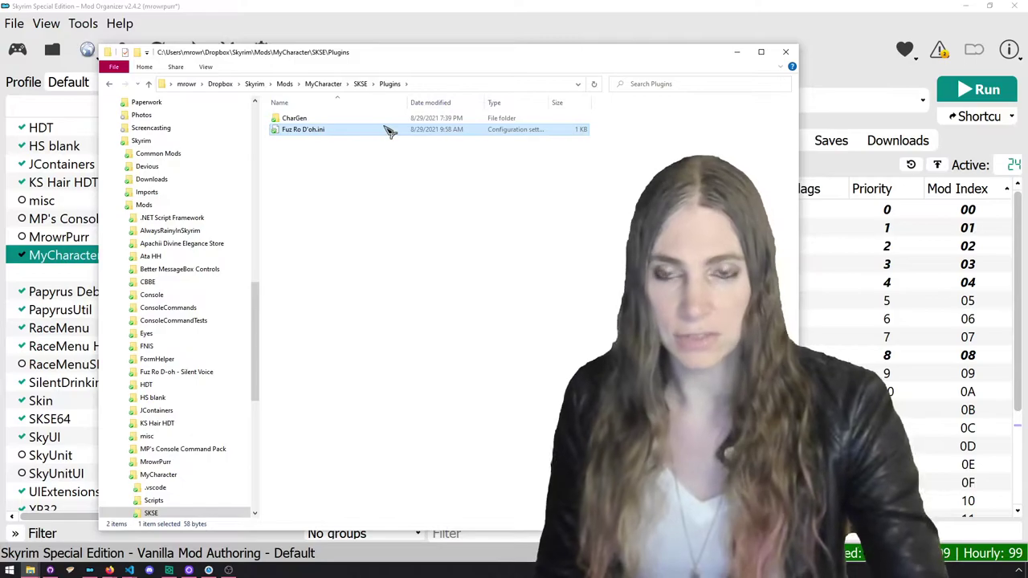
key(Delete)
Open CharGen\Presets from the Plugins folder and check the preset's file name without changing it
double_click(392, 122)
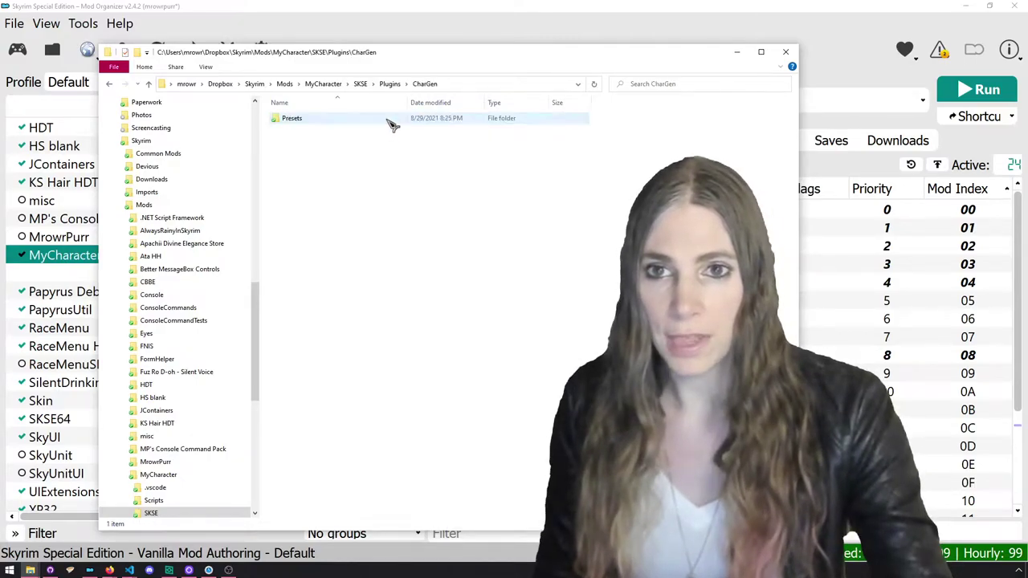
double_click(391, 122)
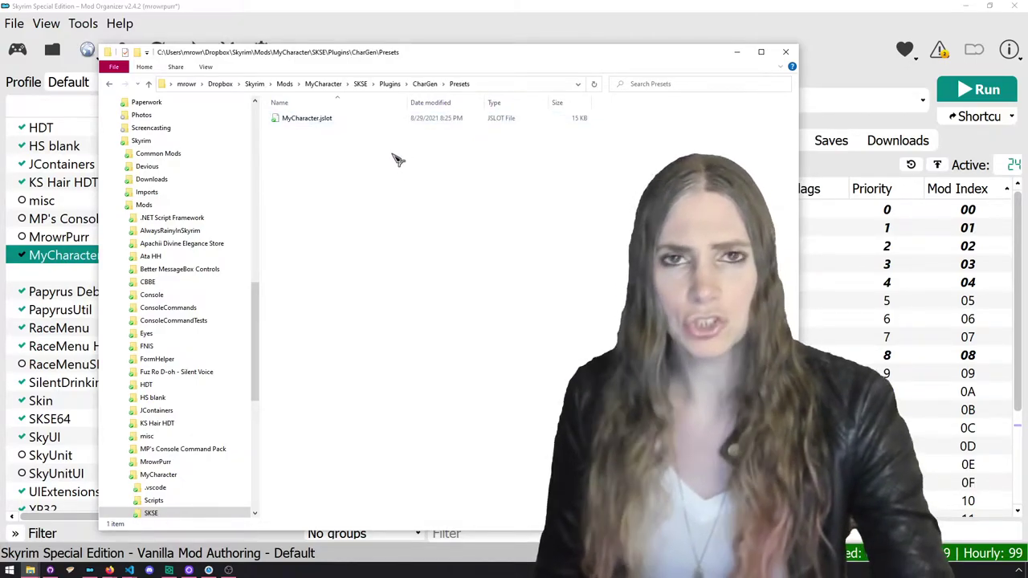
click(375, 121)
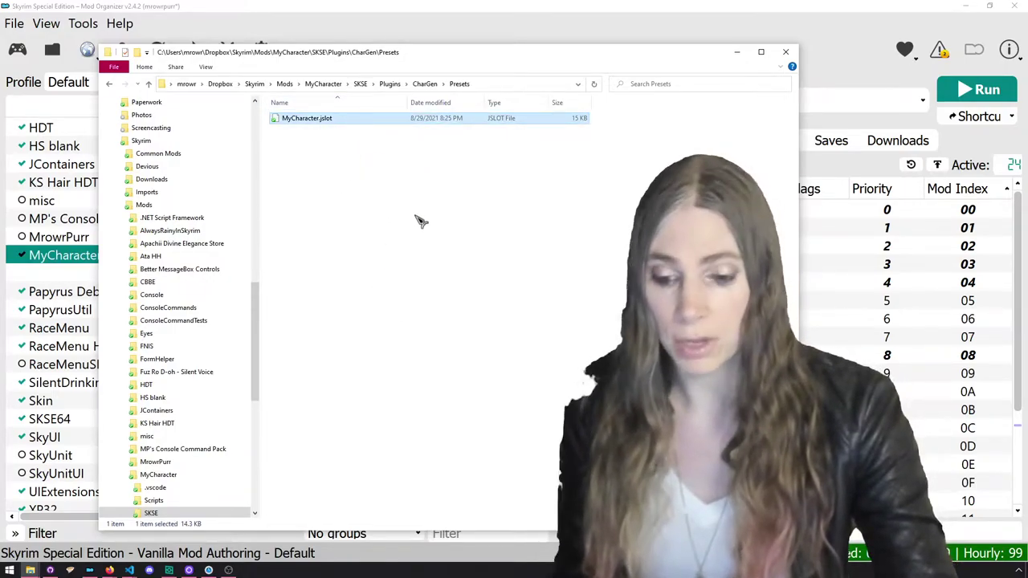
key(F2)
click(452, 233)
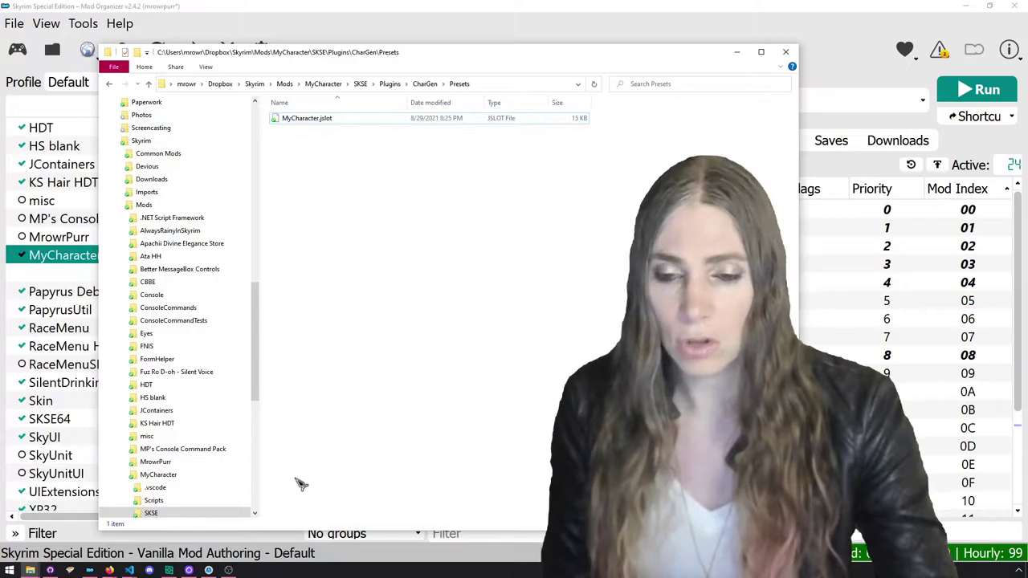
Switch to Visual Studio Code, pass "MyCharacter" as the CharGen.LoadPreset argument, and save MyCharacterPlayerScript.psc
mouse_move(130, 570)
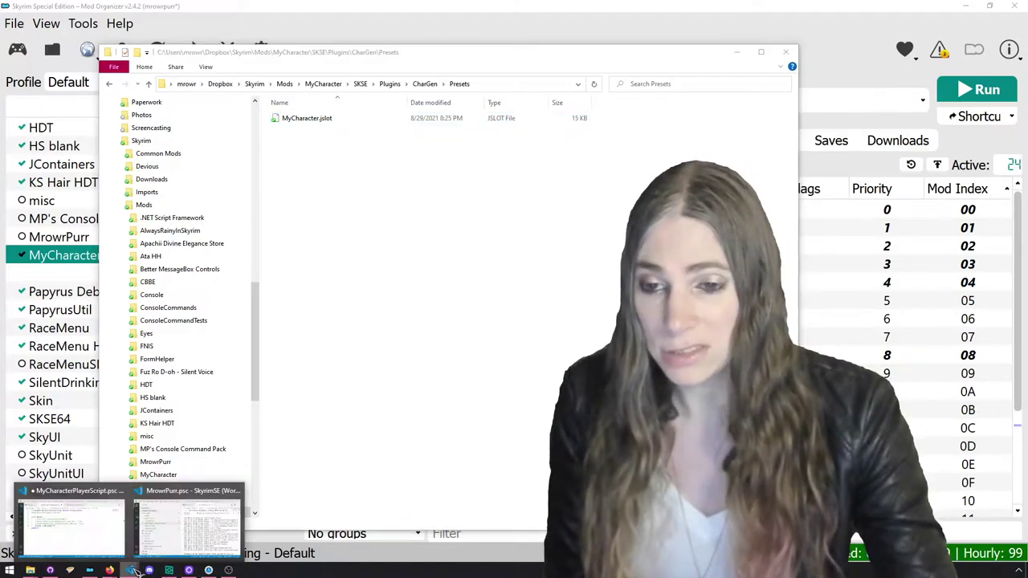
click(120, 538)
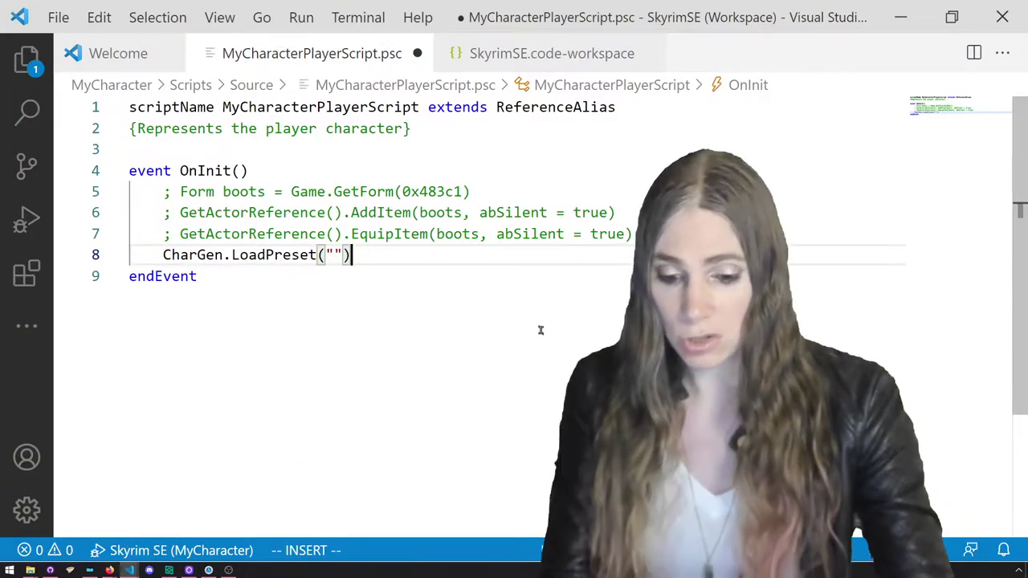
key(Left)
text(MyCharacter)
key(ctrl+s)
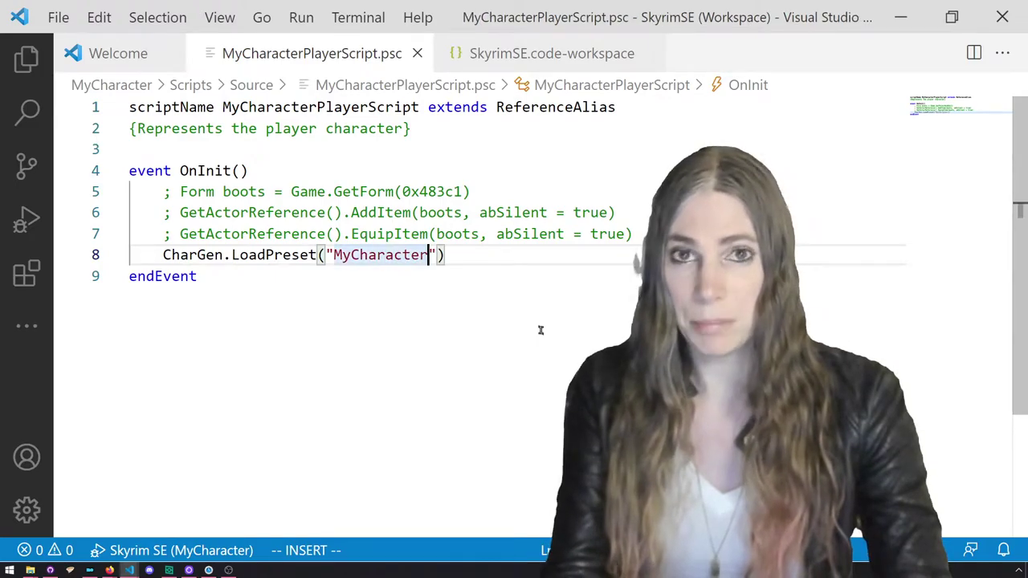
Insert Utility.Wait(10.0) above the CharGen.LoadPreset call in OnInit, and compile the project
key(Escape)
key(k)
text(o)
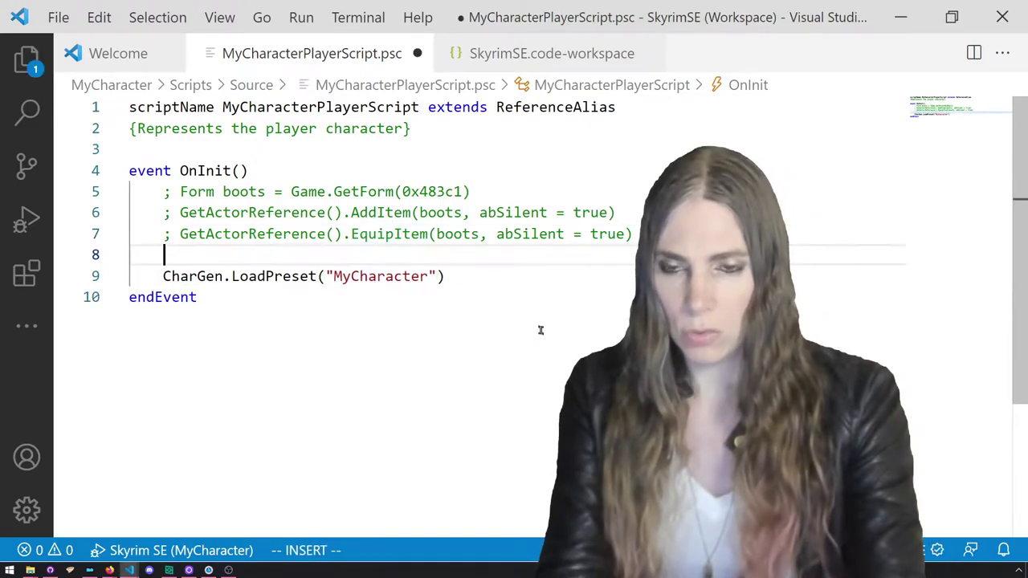
text(Uti)
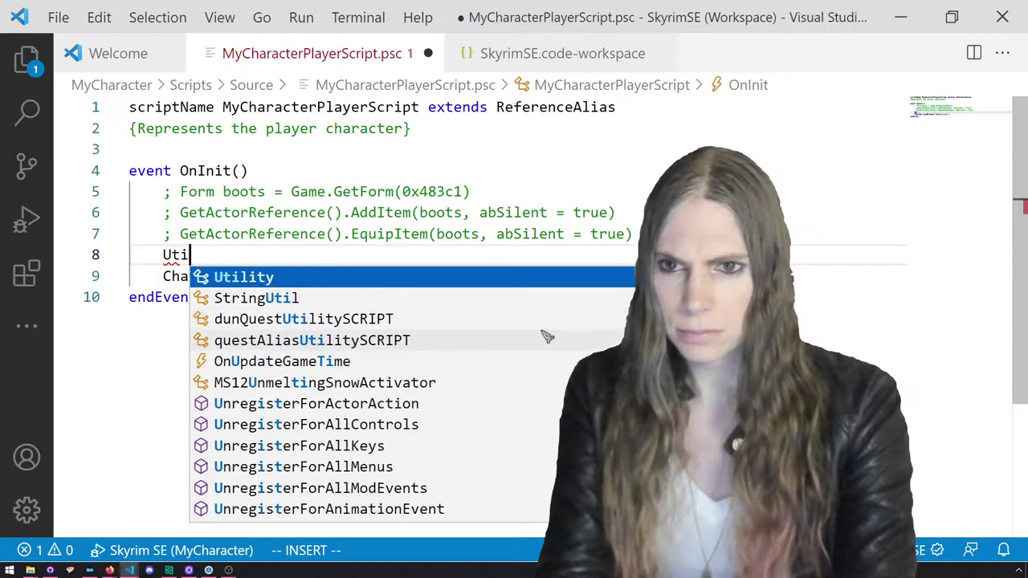
text(lity.Wa)
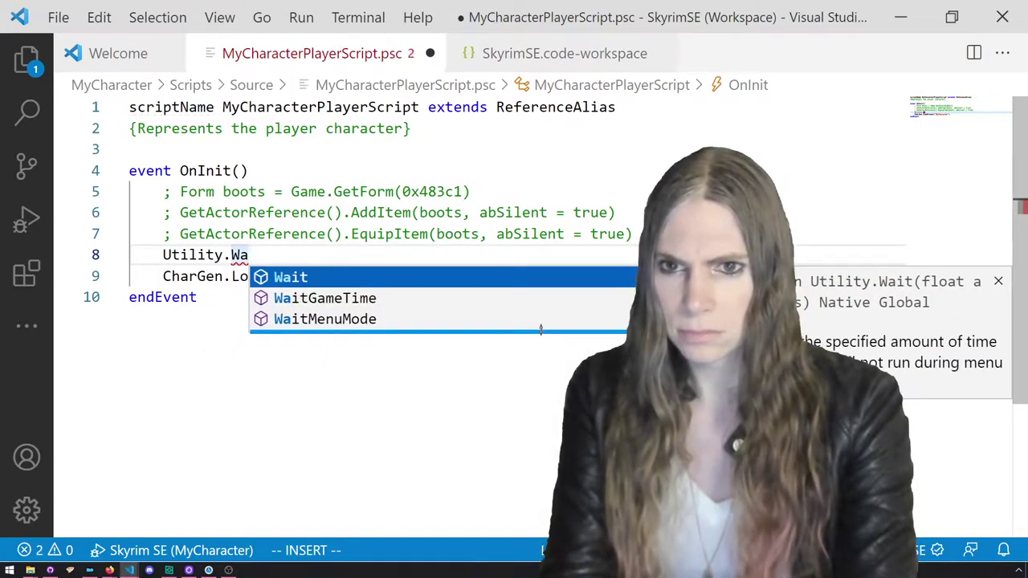
key(Tab)
text((10)
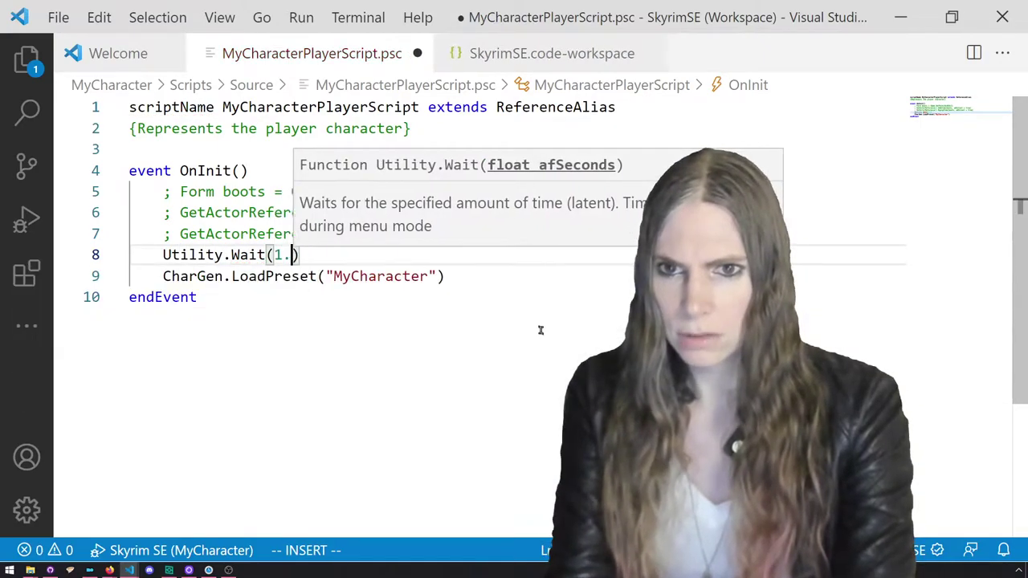
text(.0)
key(ctrl+s)
click(540, 330)
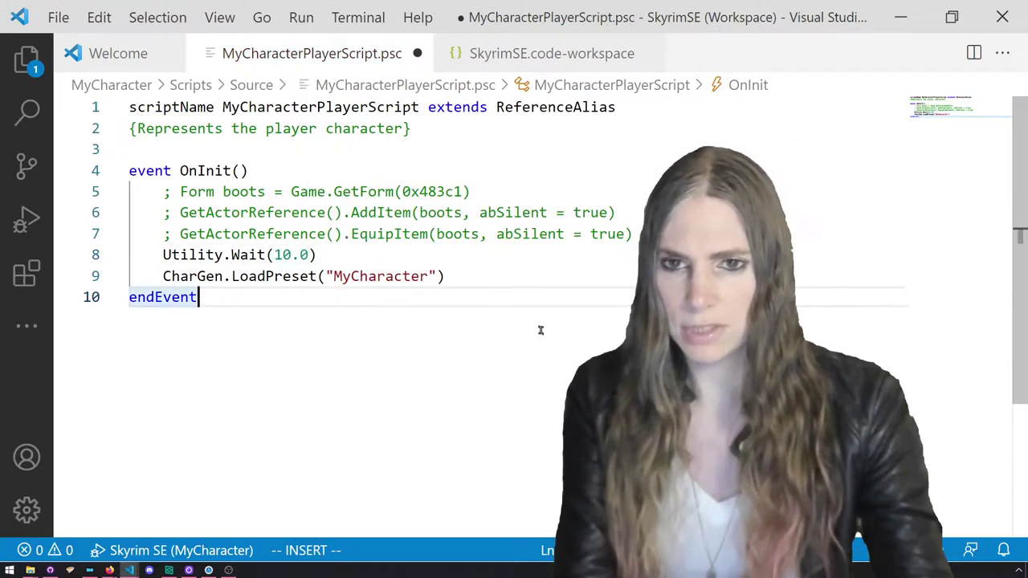
key(ctrl+shift+b)
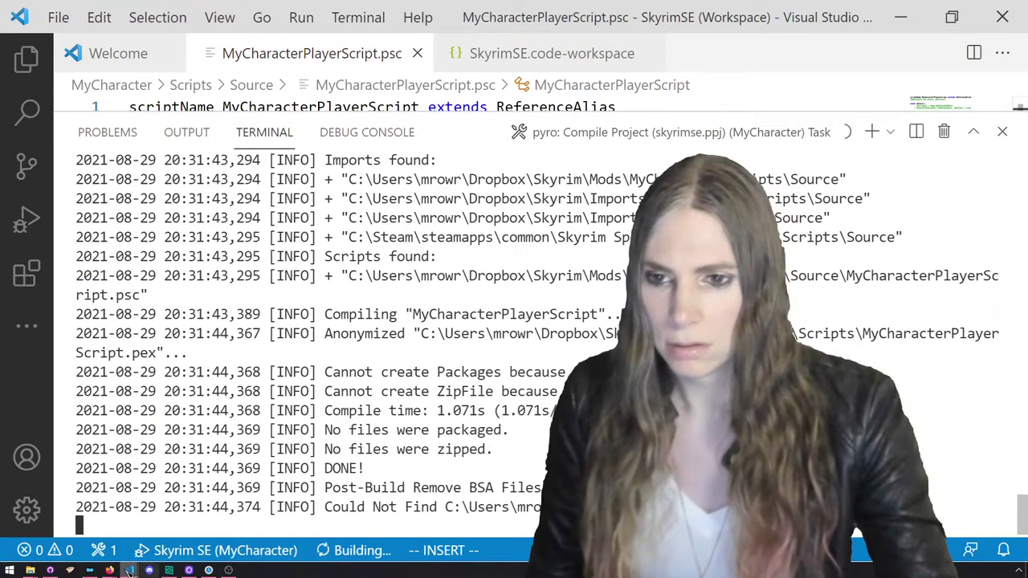
Switch to Mod Organizer, launch Skyrim through SKSE, and load into Riverwood with the console command coc riverwood
mouse_move(89, 571)
click(88, 518)
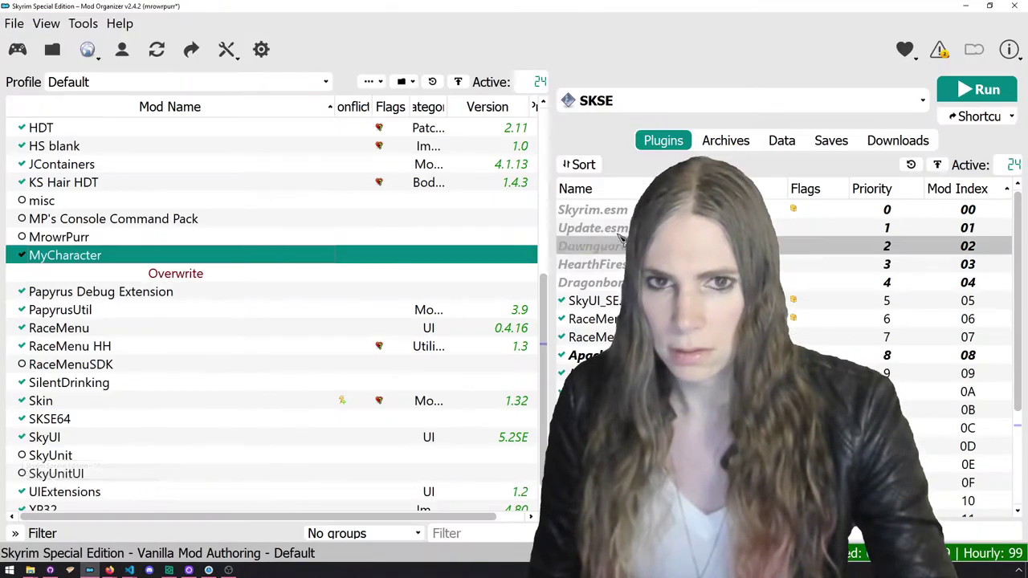
click(957, 97)
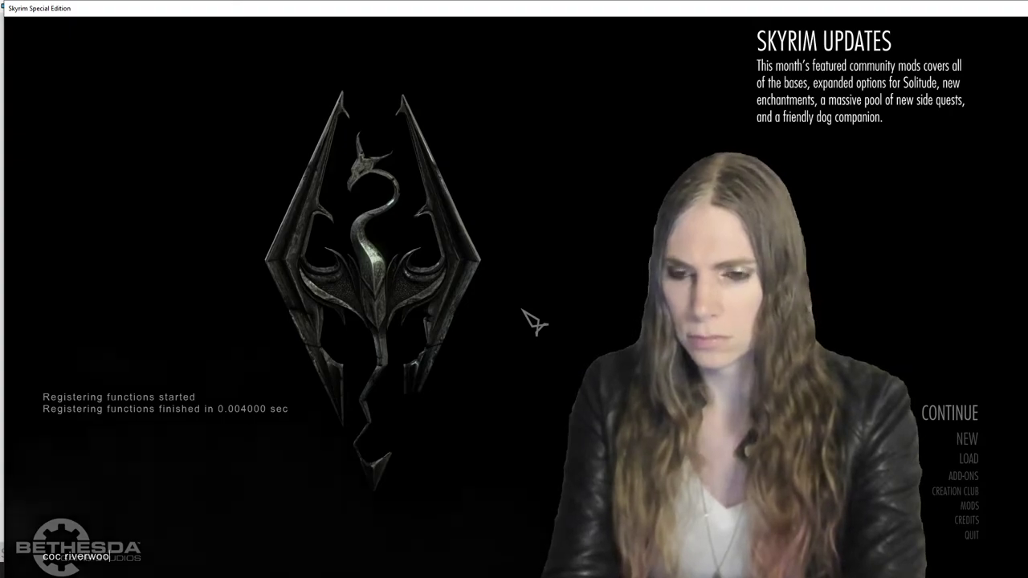
key(Return)
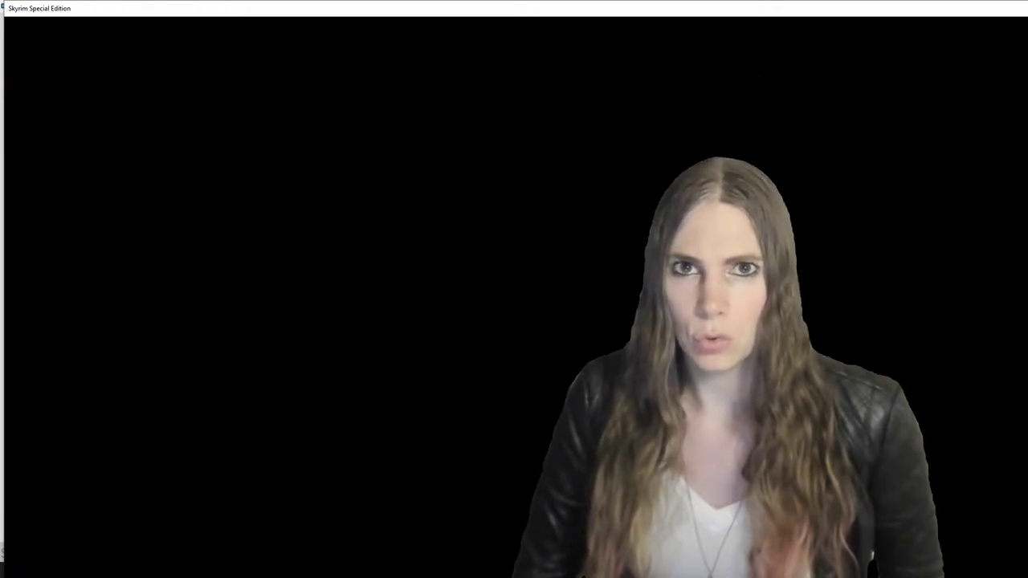
View the character in third person, open the race menu through the console to inspect her appearance, and finish it
key(f)
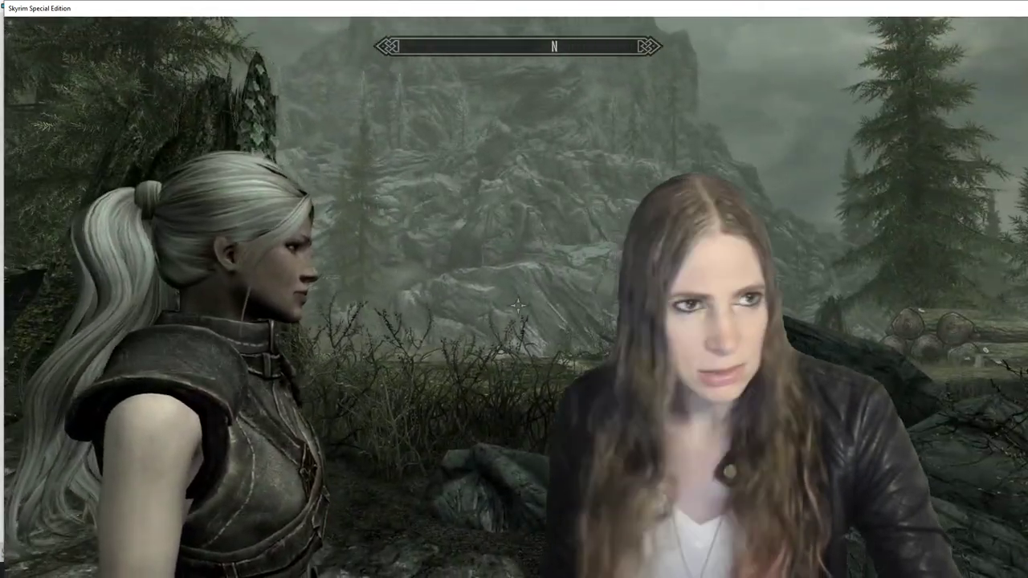
key(grave)
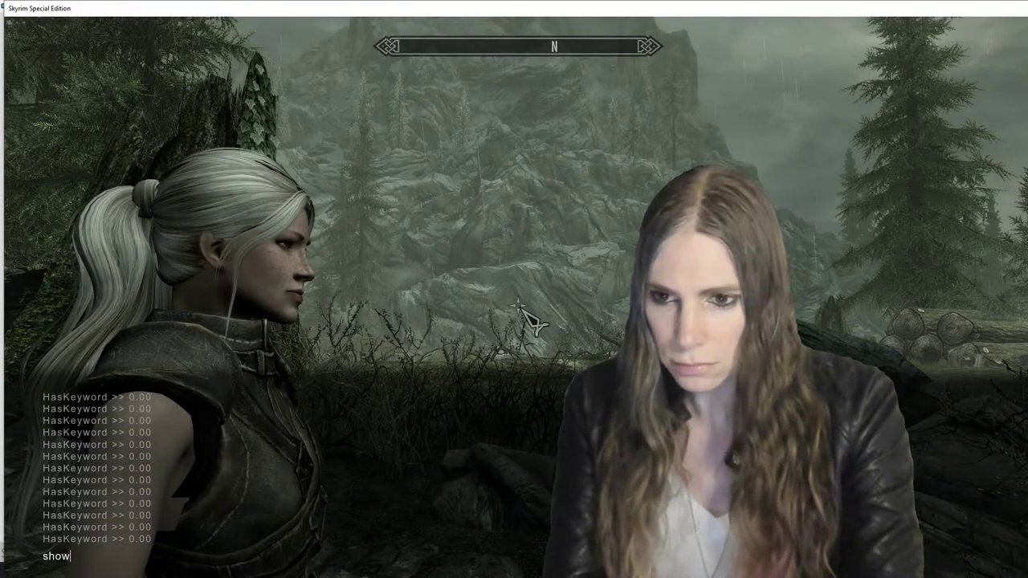
key(Return)
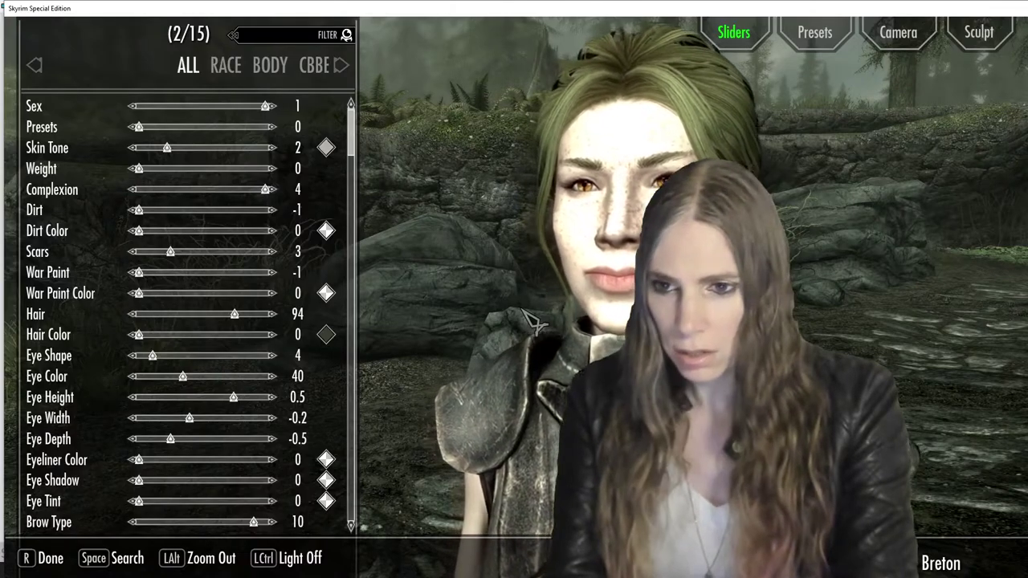
key(Return)
key(Return)
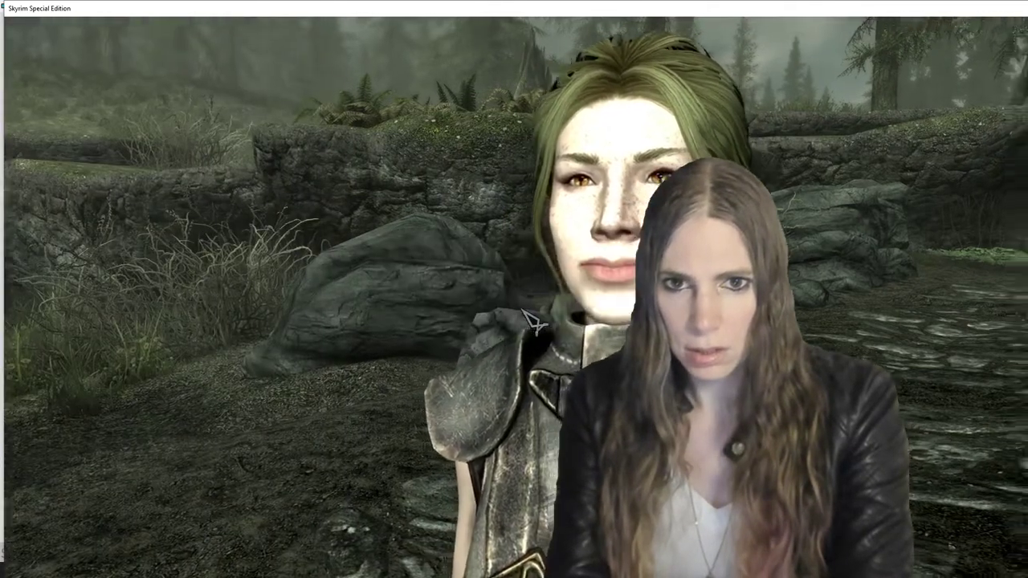